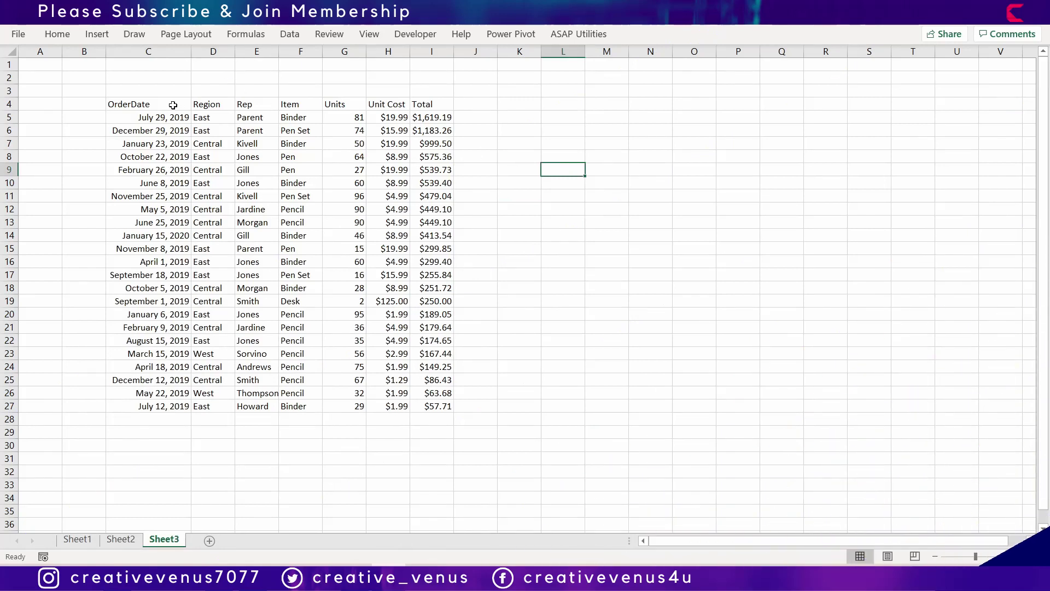
Step: Hide the sheet gridlines
click(181, 91)
click(563, 169)
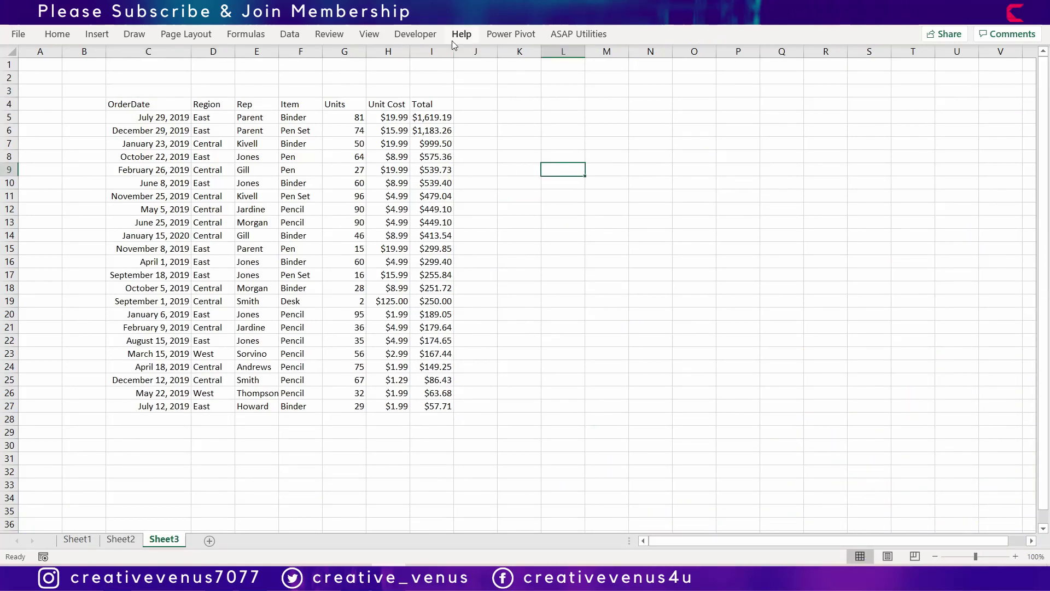
click(368, 35)
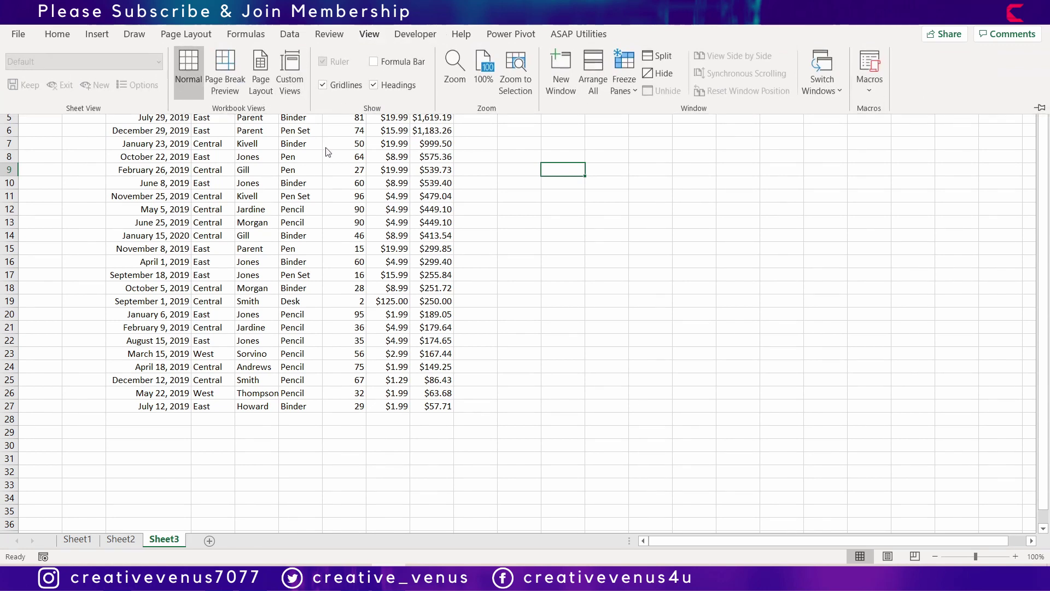
click(368, 34)
click(360, 35)
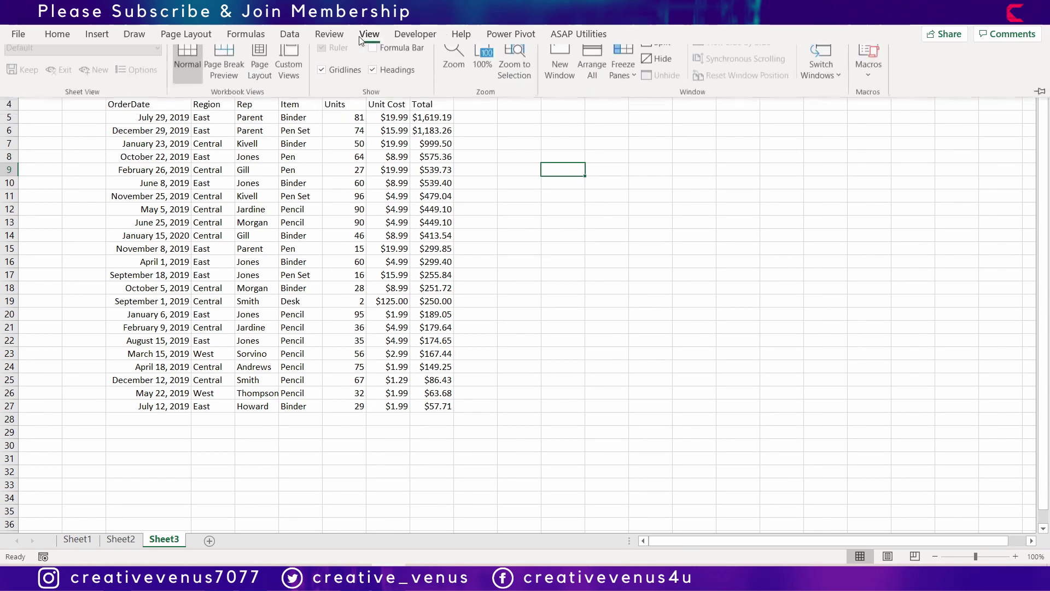
click(323, 82)
click(519, 182)
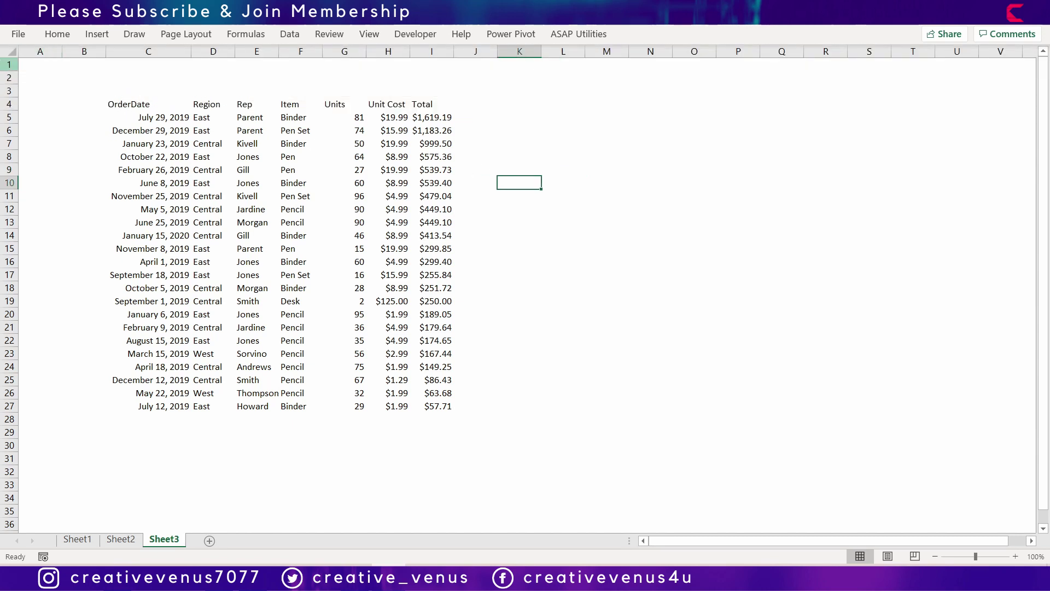
Step: Set the whole sheet's font to Montserrat and shrink it to size 9
click(10, 52)
click(57, 34)
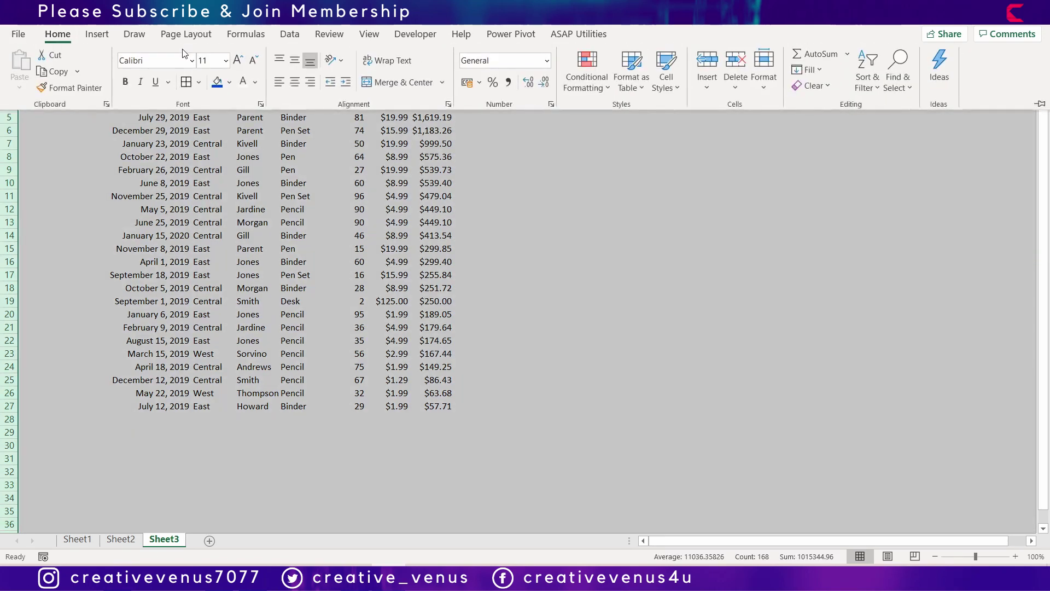
text(Montserrat)
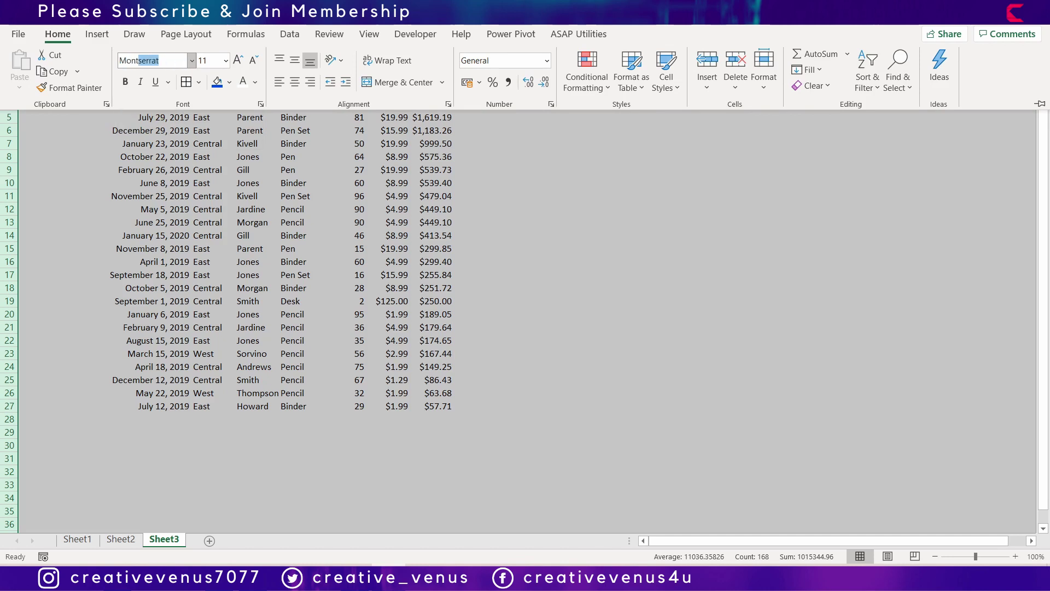
key(Return)
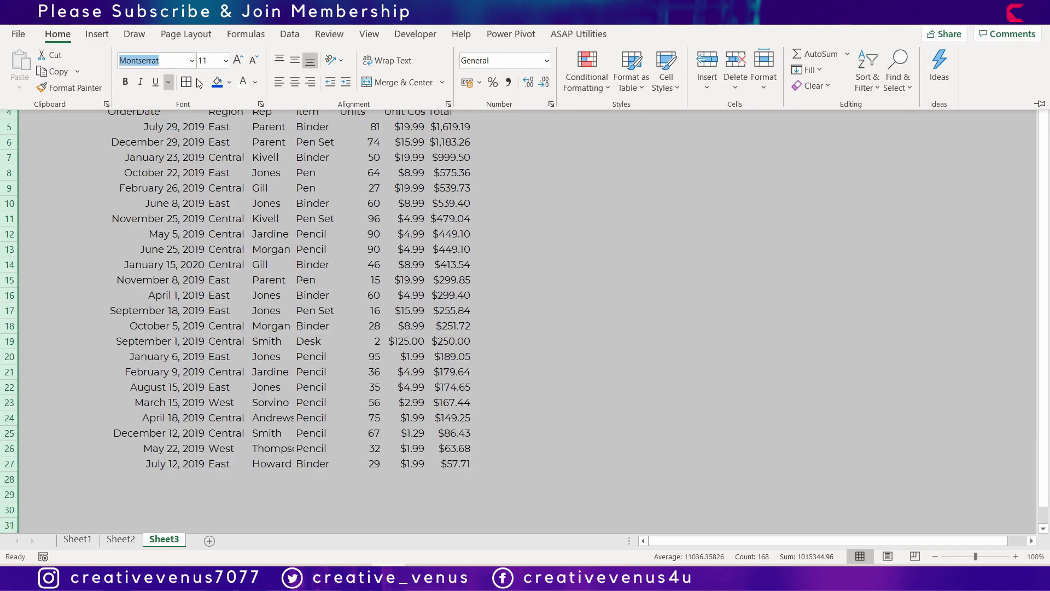
click(259, 58)
click(259, 58)
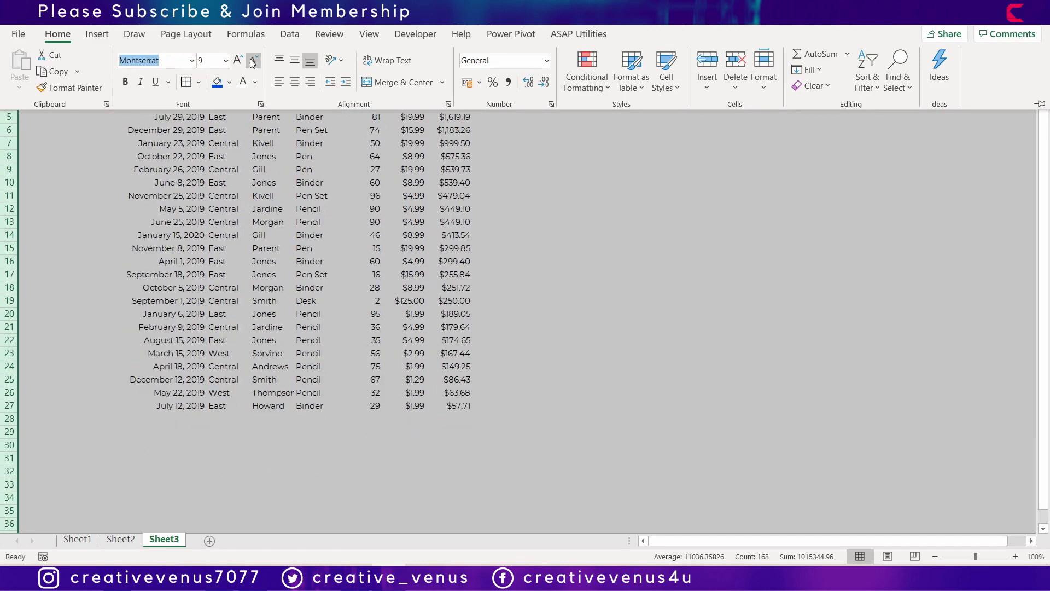
click(645, 298)
click(680, 288)
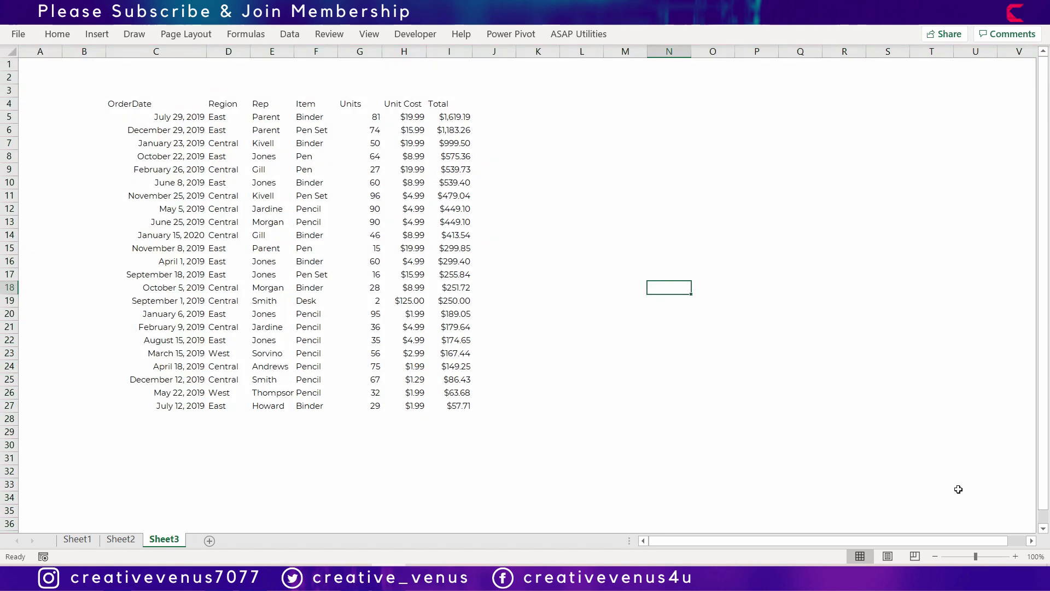
Step: Zoom to 80% and enlarge the sales table text (C4:I27) to size 11
click(936, 556)
click(936, 556)
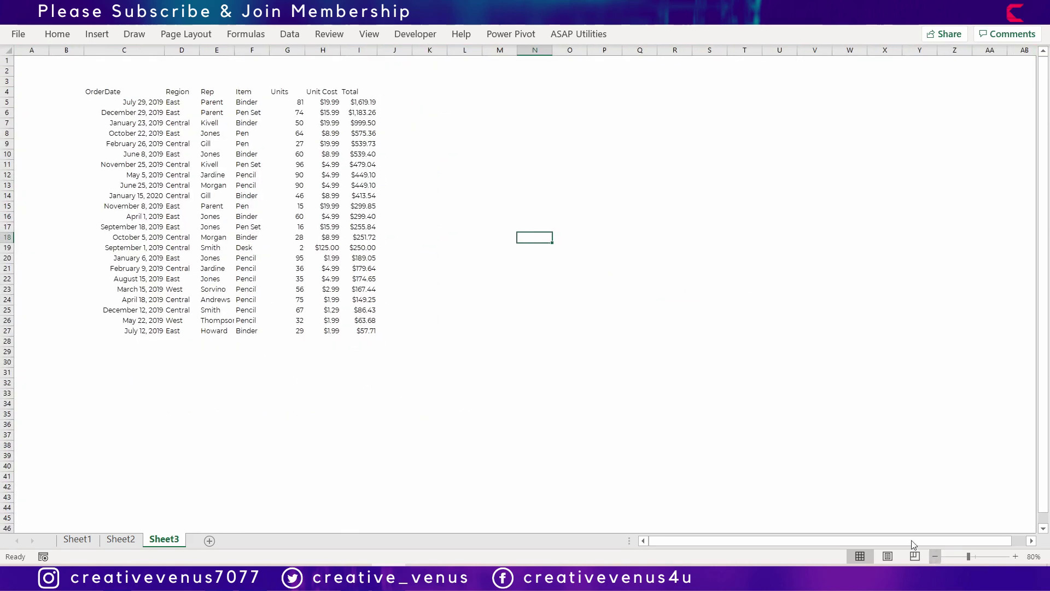
drag(95, 92, 366, 331)
click(50, 39)
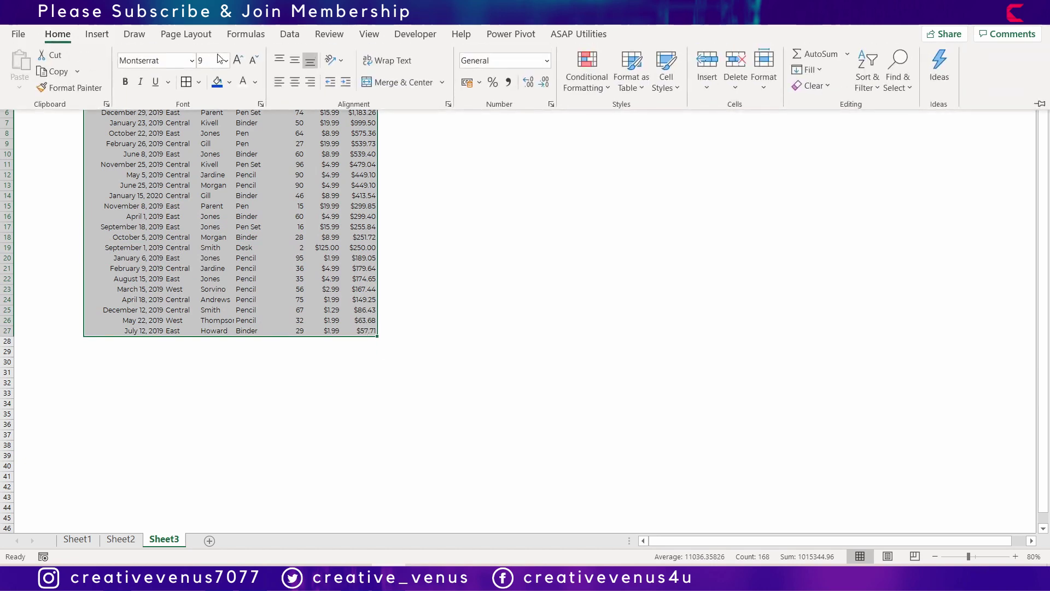
click(237, 62)
click(237, 64)
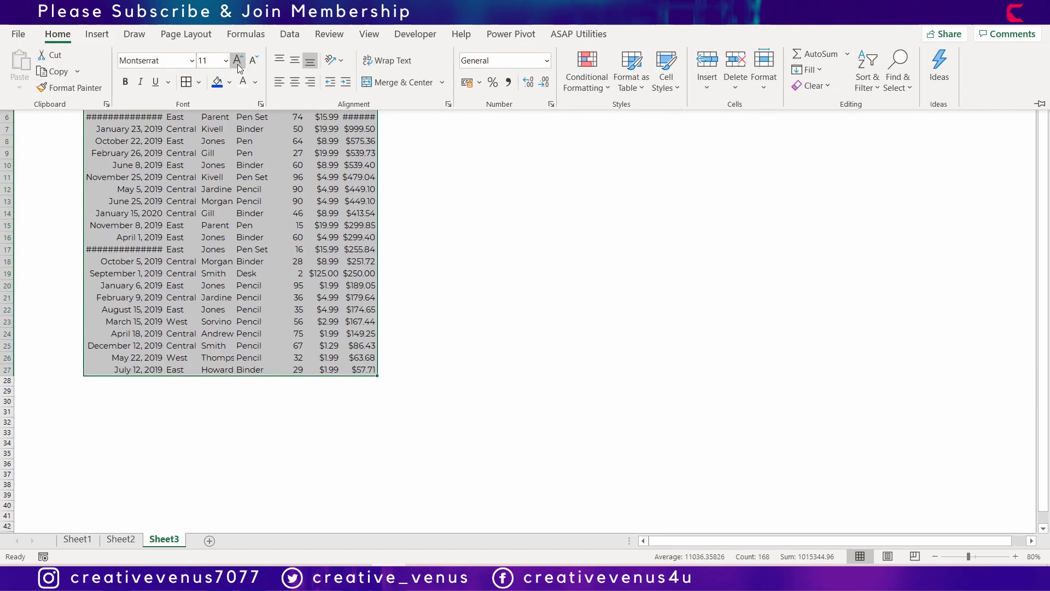
click(534, 249)
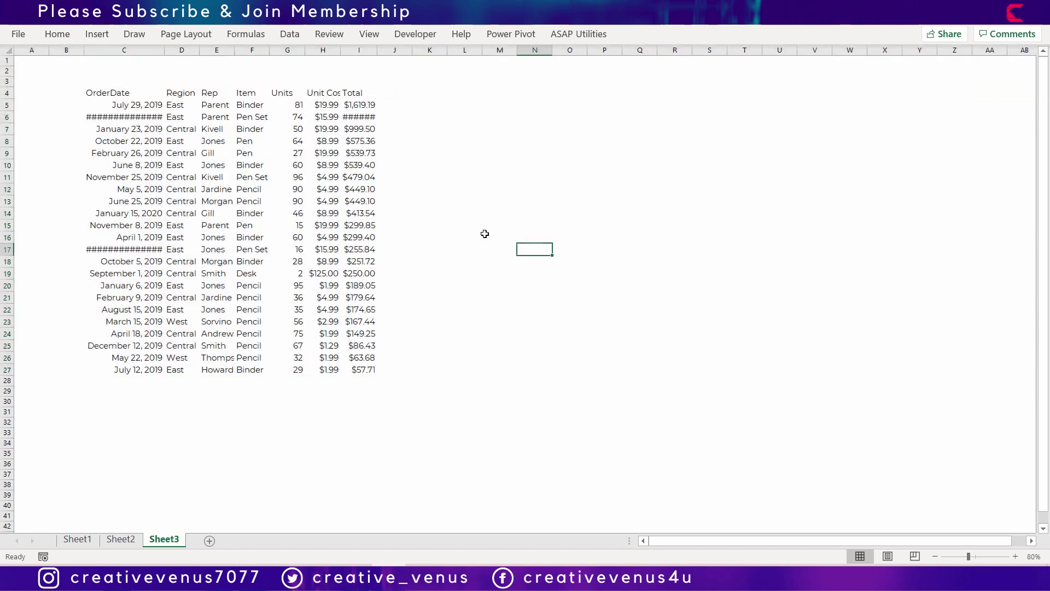
Step: Insert a blank row above the header row 4
click(5, 92)
right_click(5, 93)
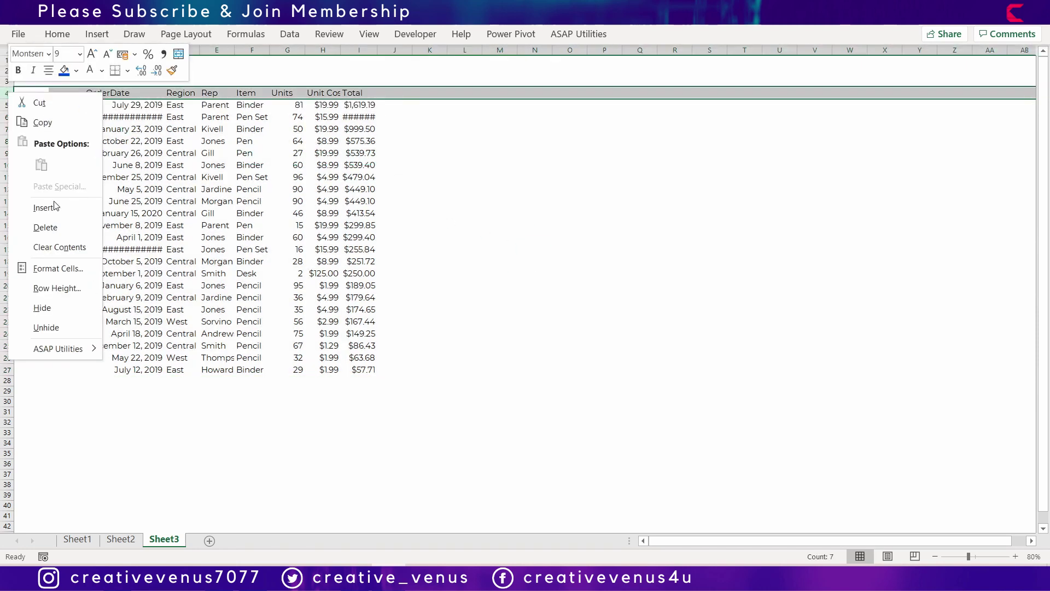
click(54, 211)
click(528, 223)
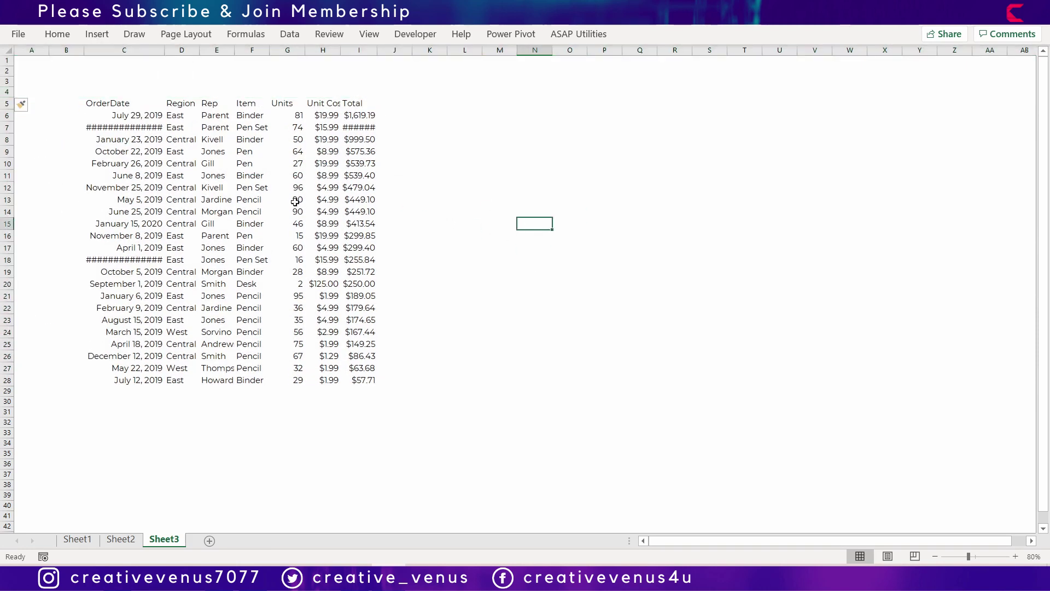
click(499, 235)
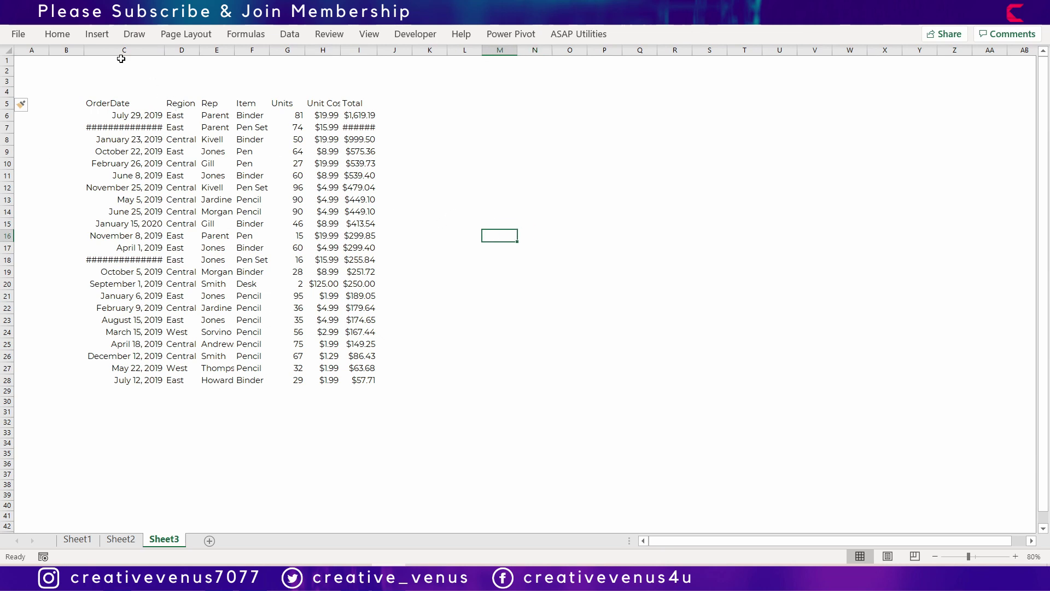
Step: Widen columns C through I so the full dates appear
drag(120, 50, 374, 52)
click(684, 213)
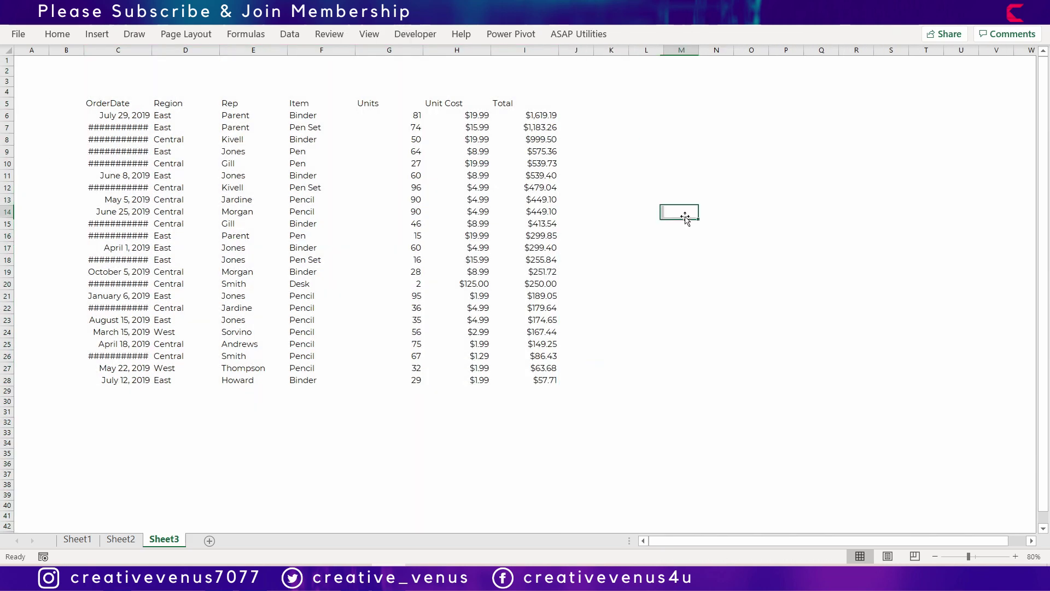
double_click(153, 54)
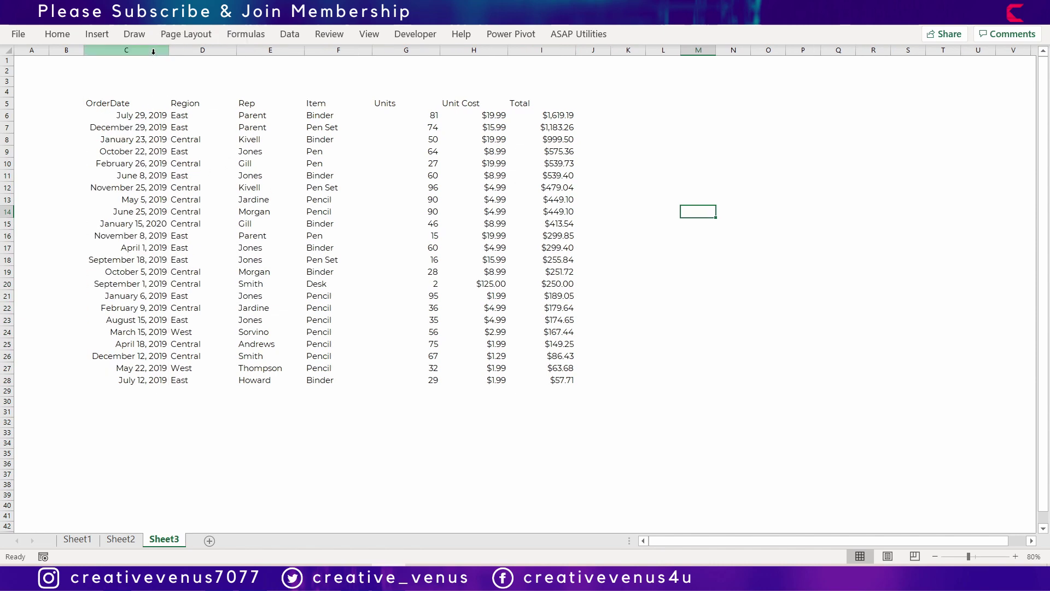
click(335, 260)
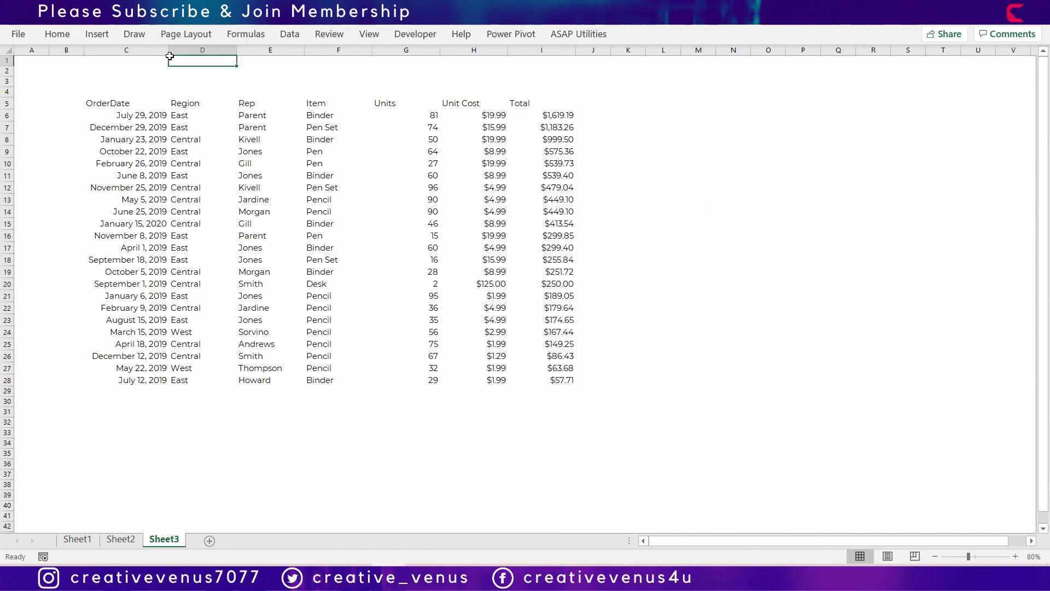
drag(169, 50, 187, 51)
click(109, 115)
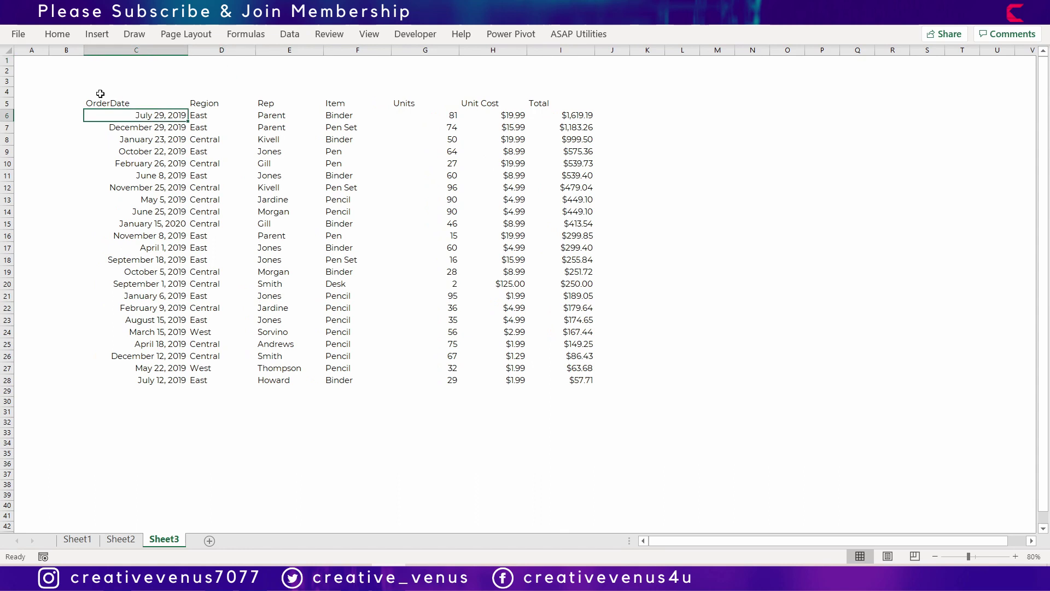
Step: Insert a blank column left of the table, shifting it one column right
right_click(38, 51)
click(68, 166)
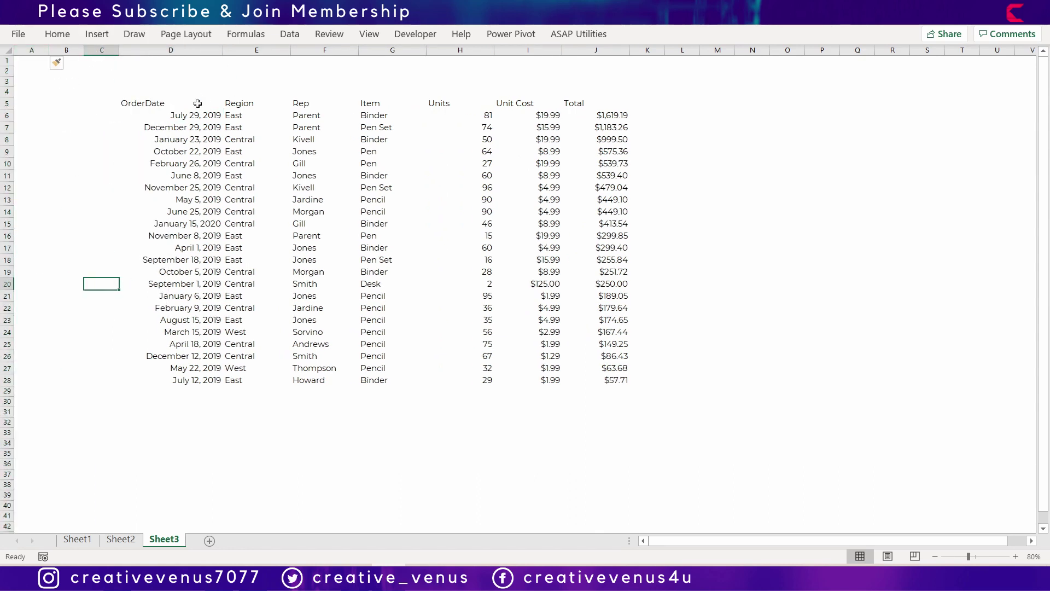
click(175, 102)
click(57, 34)
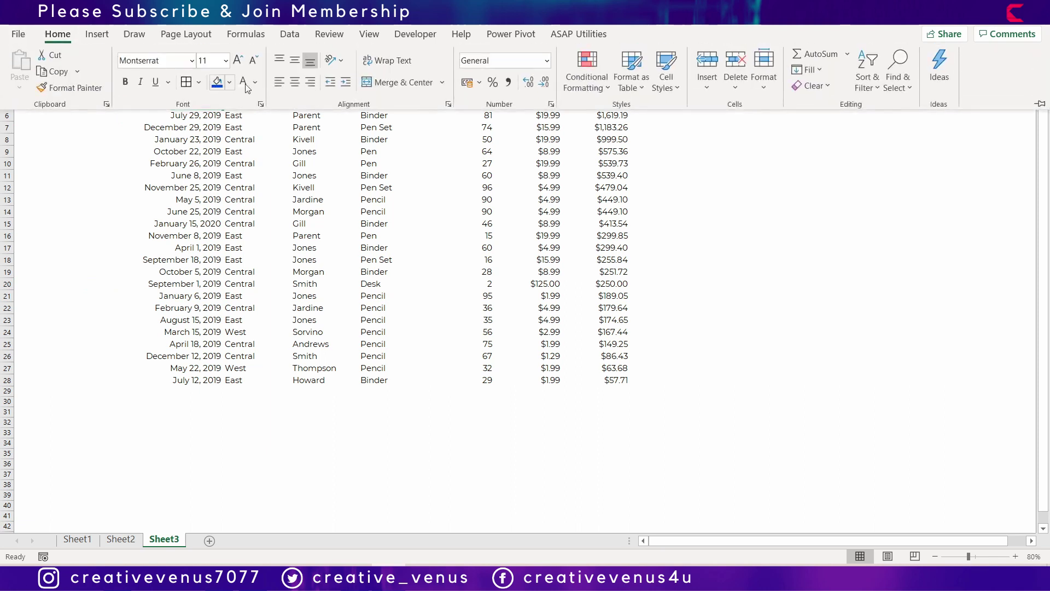
click(330, 189)
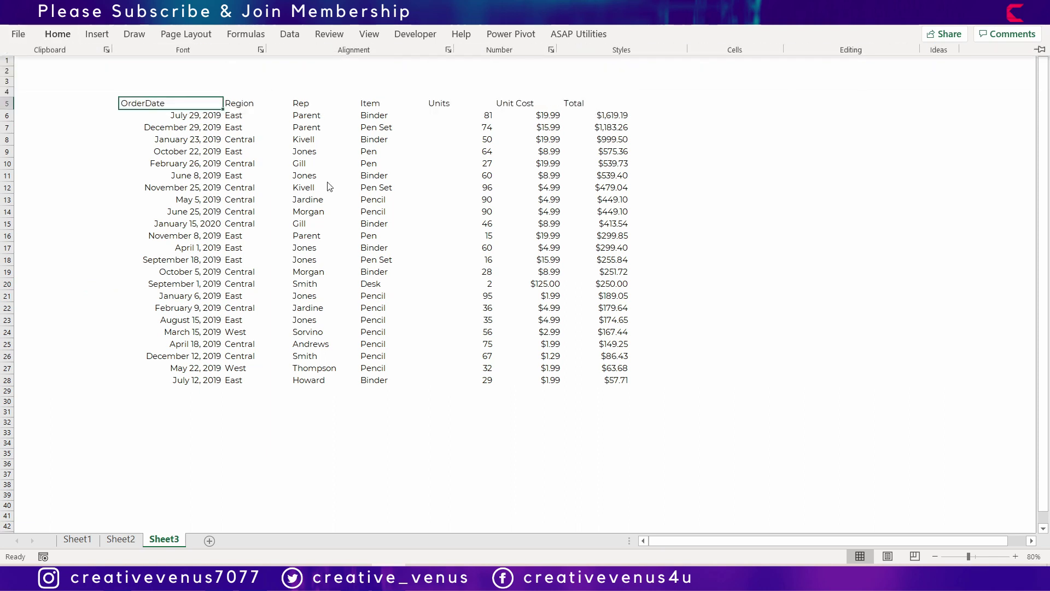
click(437, 187)
Step: Right-align the Units, Unit Cost and Total headers and narrow column G
click(599, 103)
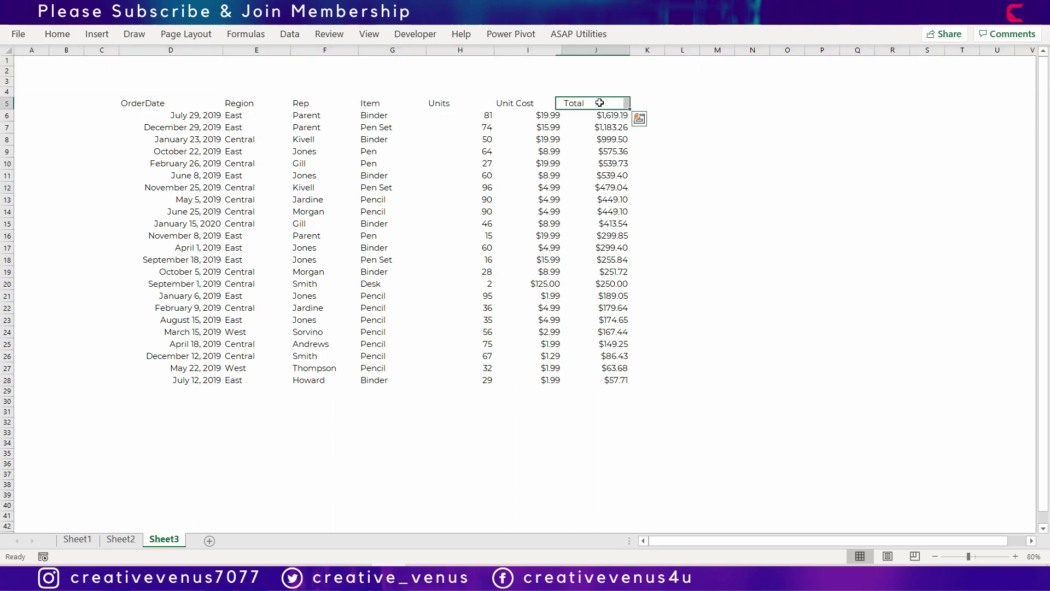
drag(588, 104, 453, 102)
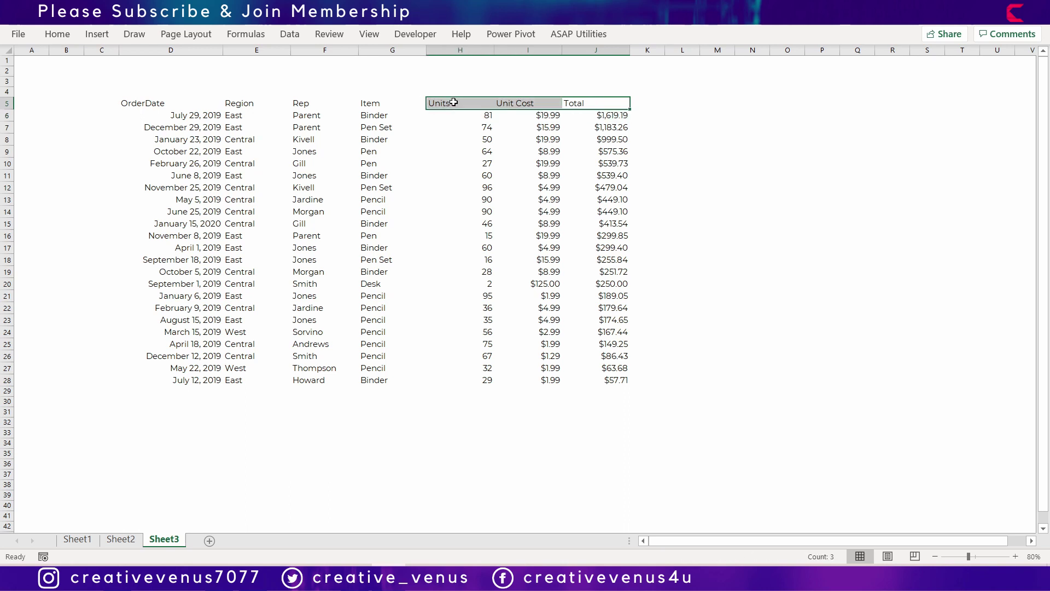
click(76, 34)
click(309, 85)
click(702, 248)
drag(429, 50, 464, 50)
Step: Narrow column H and right-align the OrderDate header
click(324, 431)
click(180, 248)
click(164, 103)
click(57, 33)
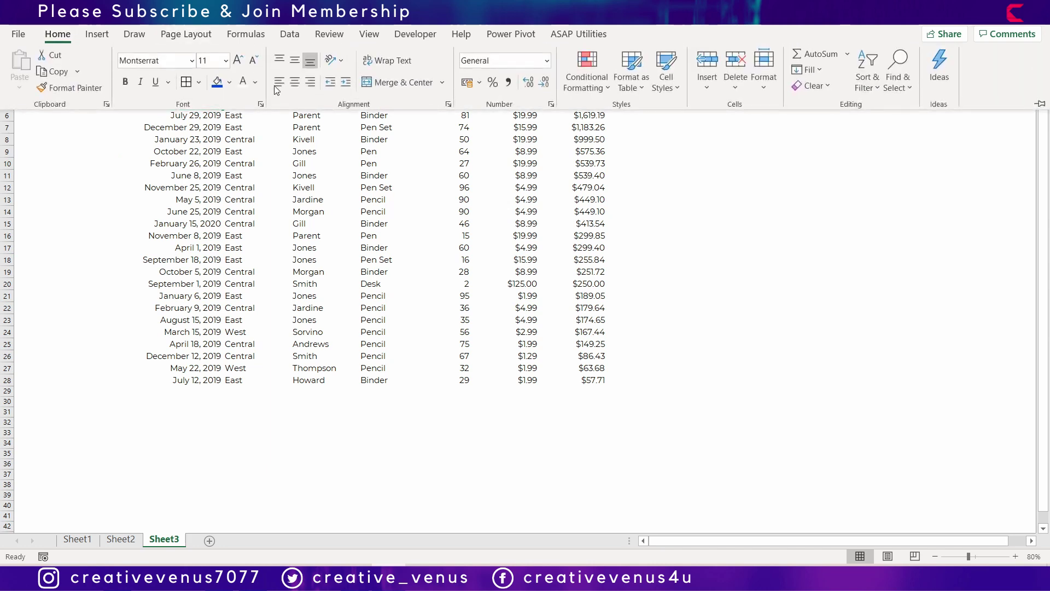
click(99, 153)
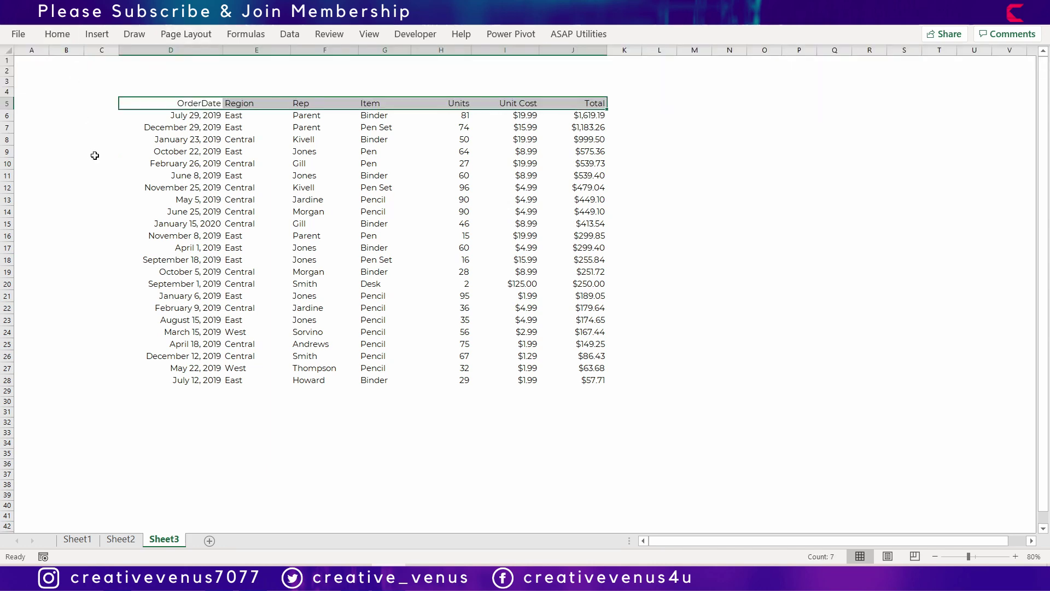
Step: Fill the entire worksheet with a blue background chosen from More Colors
click(10, 51)
click(57, 34)
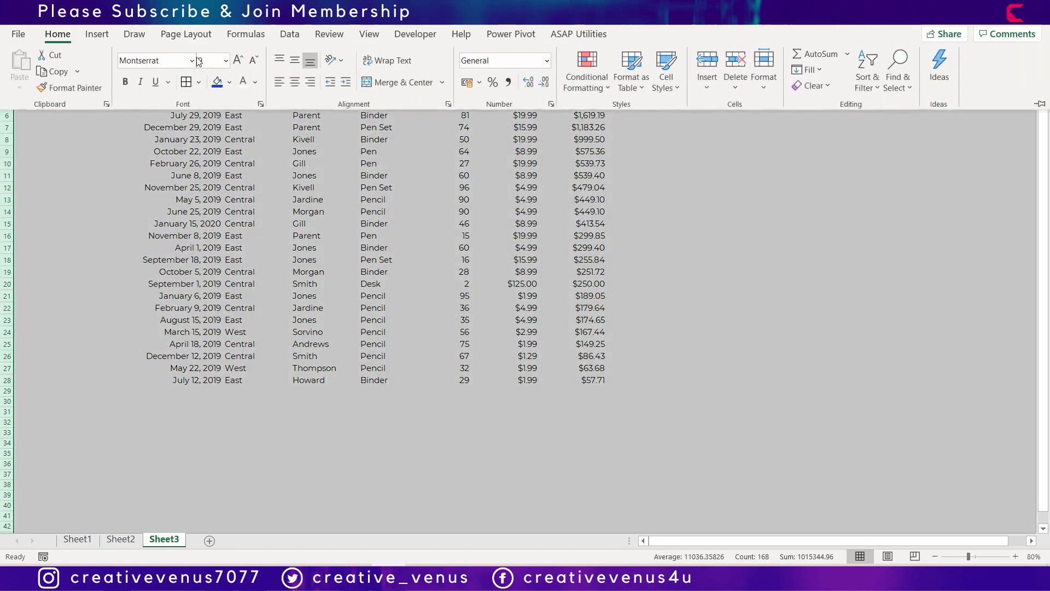
click(229, 82)
click(261, 292)
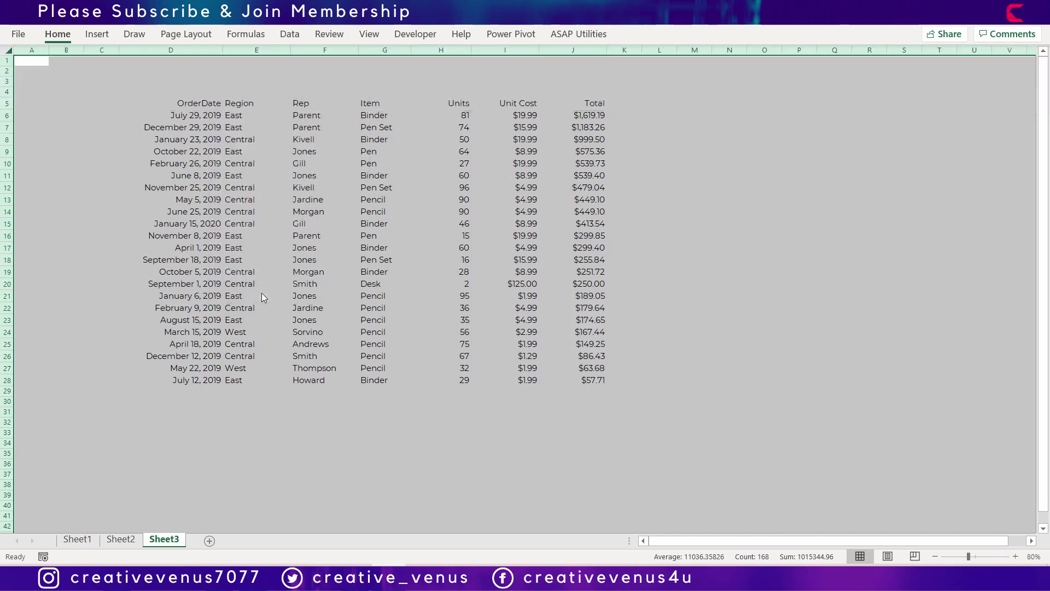
click(743, 222)
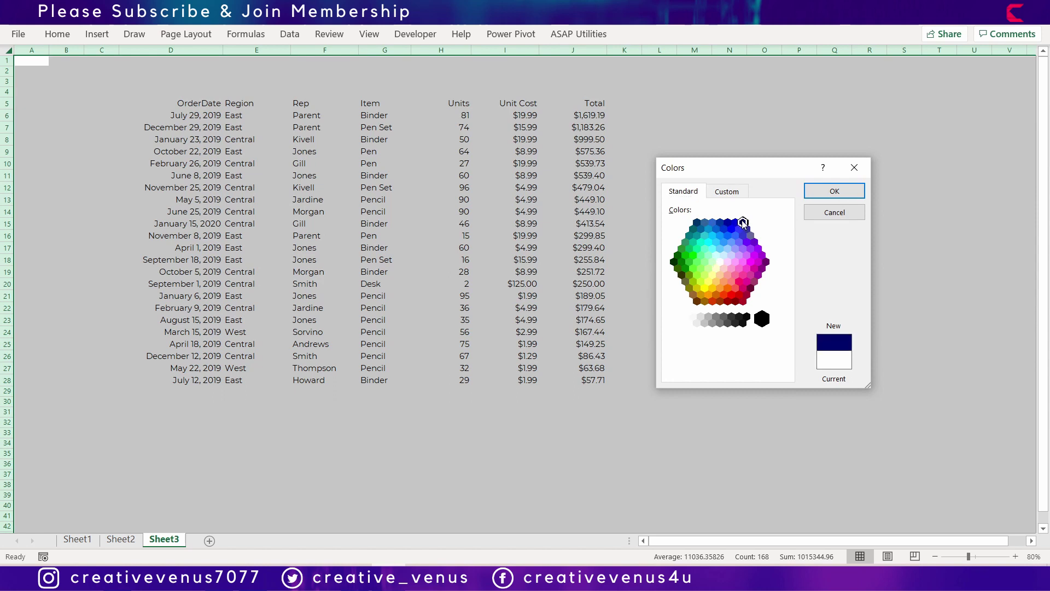
click(746, 229)
click(822, 191)
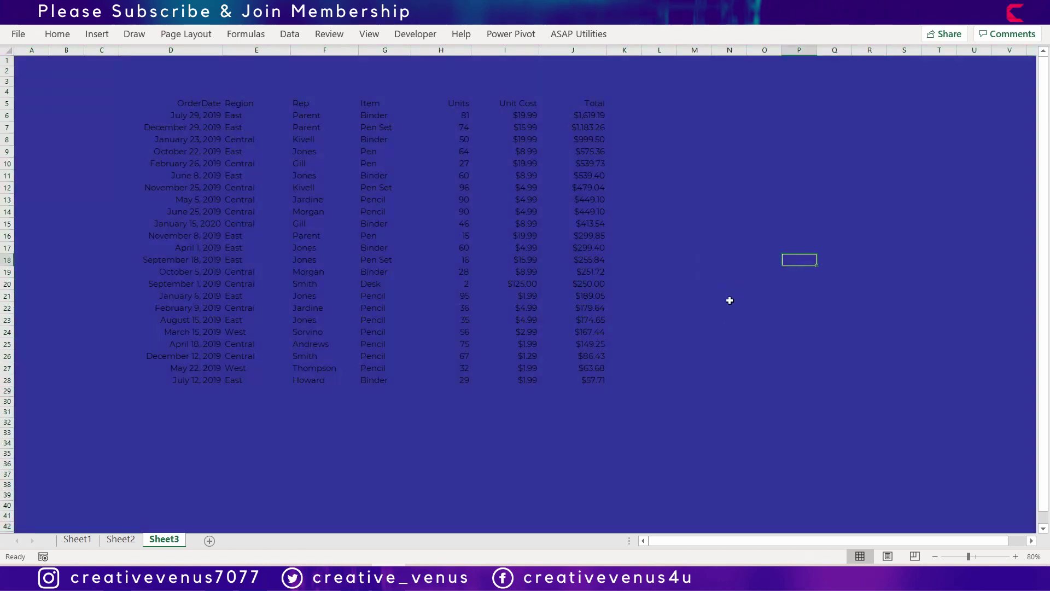
click(328, 443)
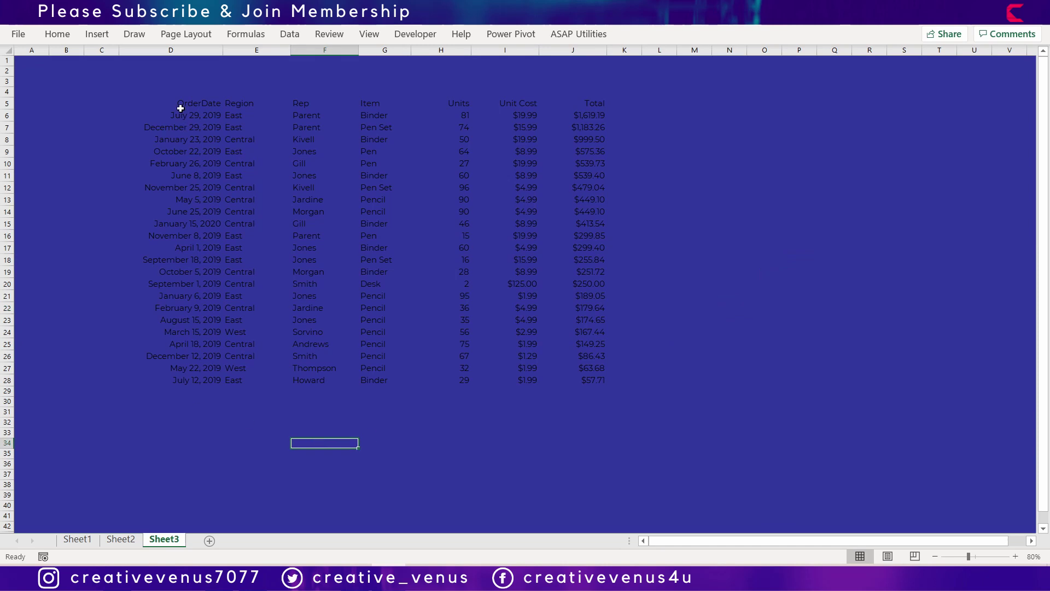
drag(173, 105, 572, 99)
Step: Increase the header row's font size
click(57, 34)
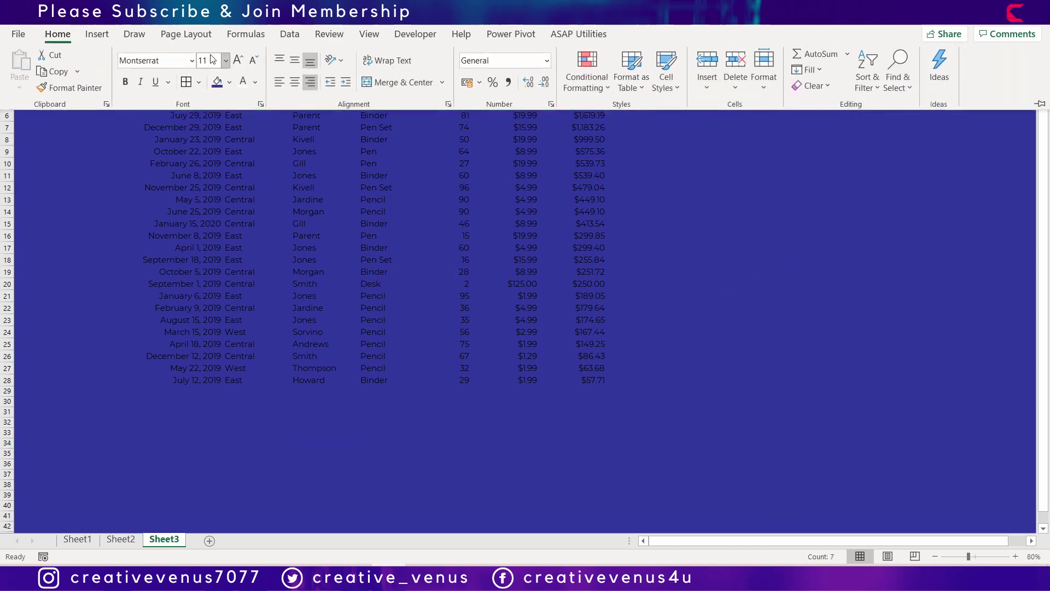
click(239, 61)
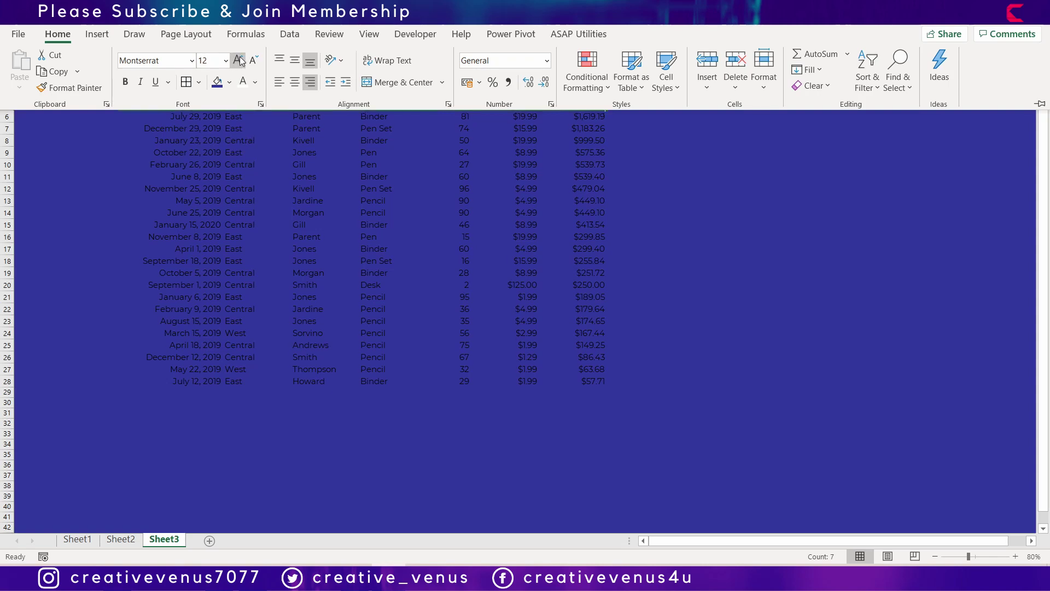
click(299, 308)
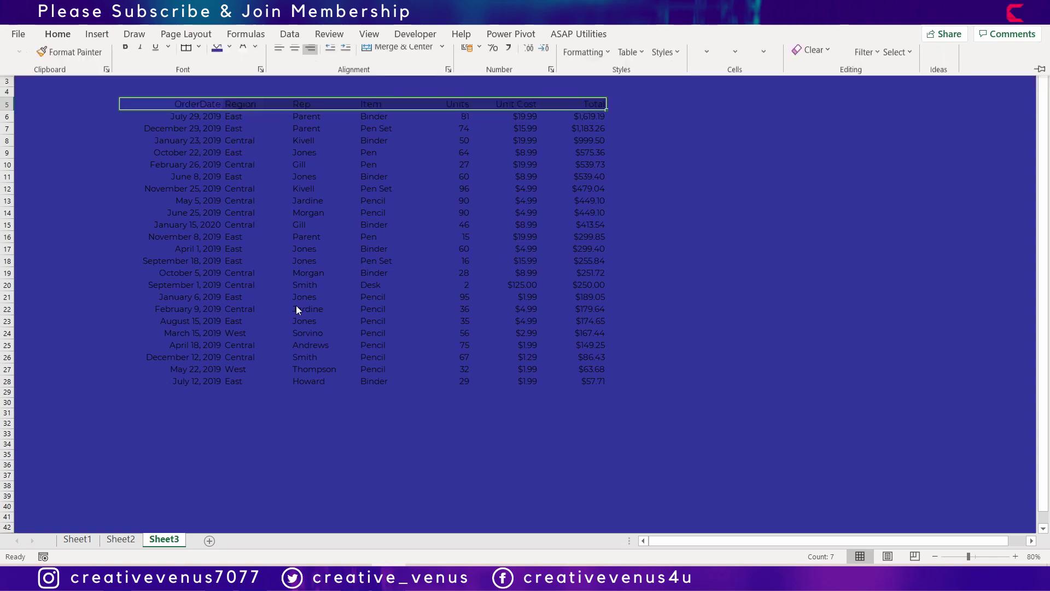
right_click(150, 106)
key(Escape)
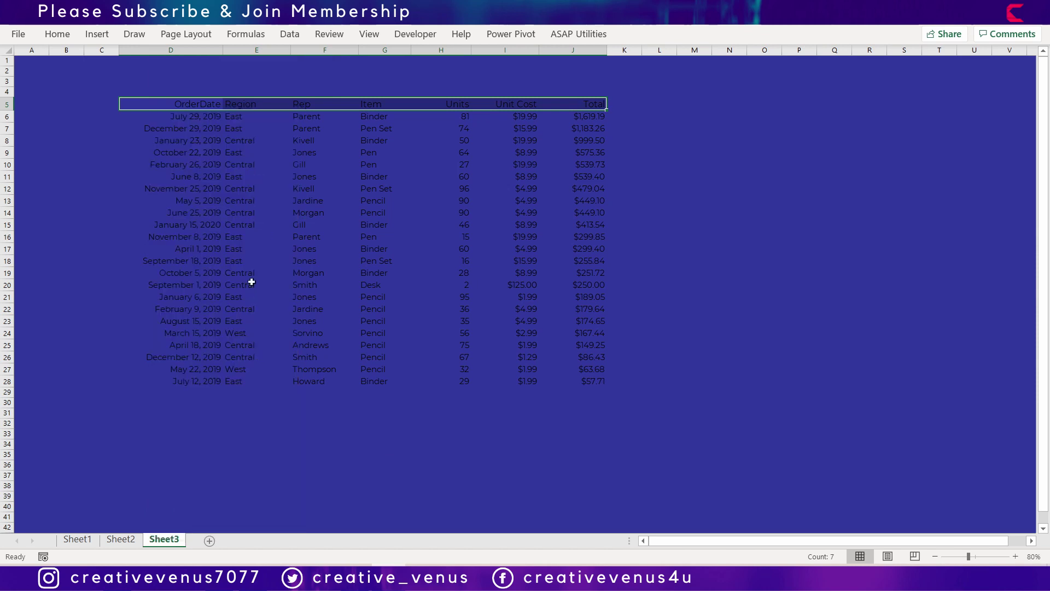
Step: Make all text on the sheet white
click(7, 52)
click(57, 34)
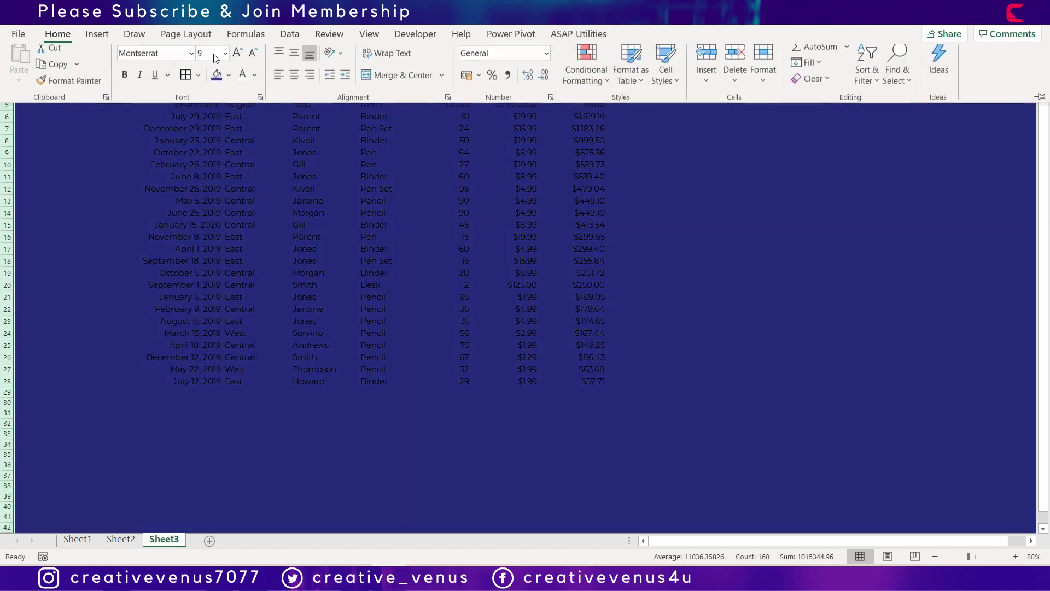
click(244, 82)
click(254, 213)
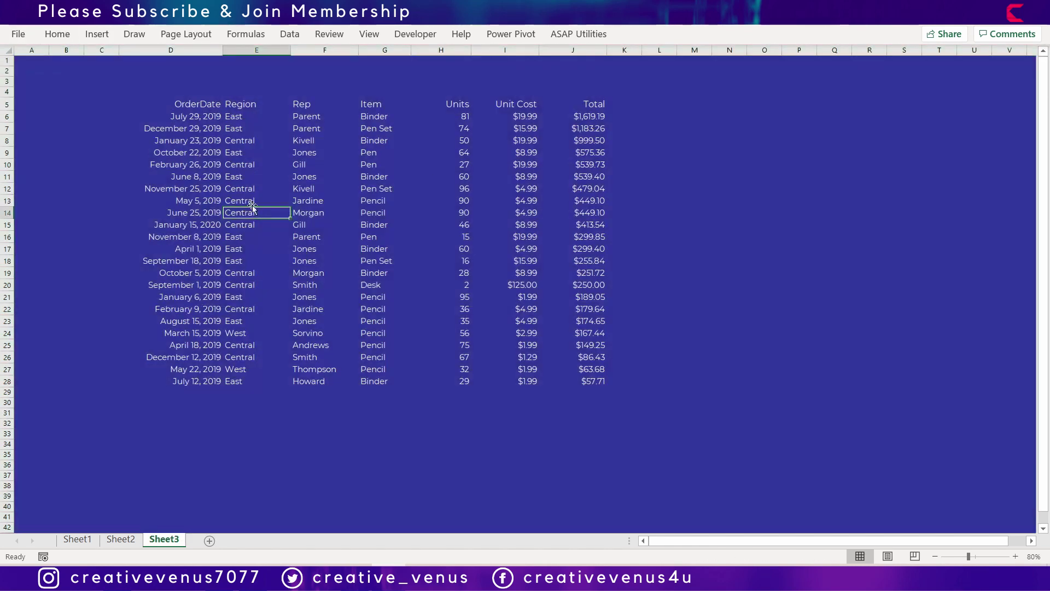
Step: Give header cells D5:J5 a bright blue fill and make them bold
drag(176, 103, 586, 103)
click(57, 34)
click(229, 82)
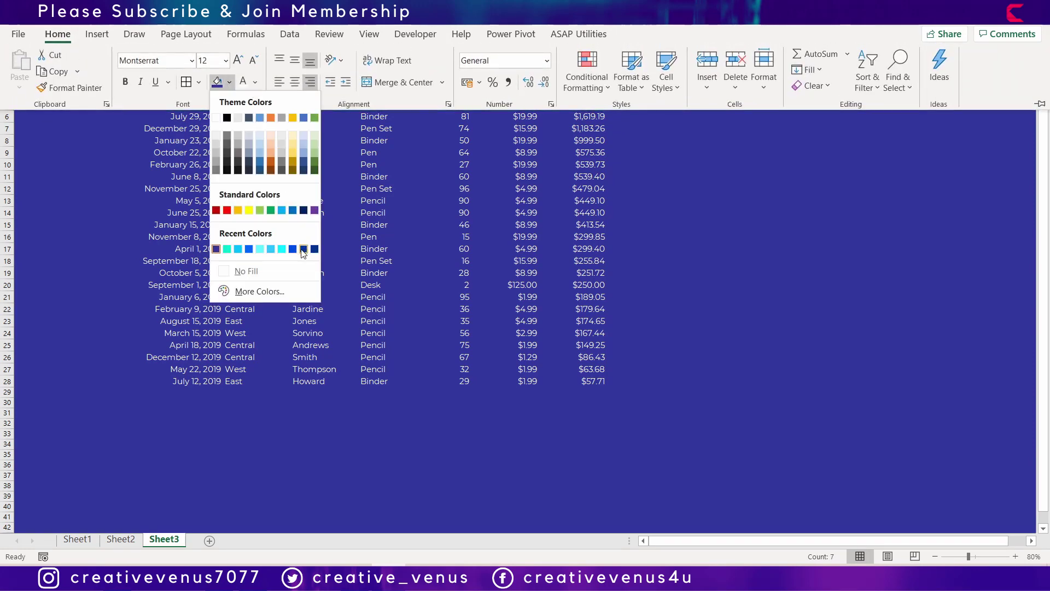
click(279, 288)
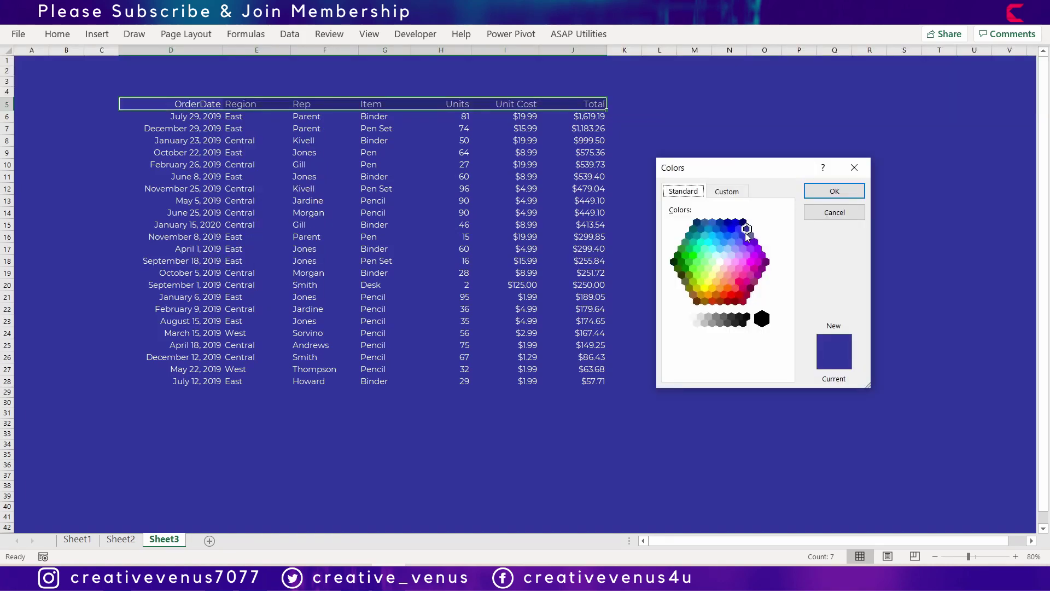
click(747, 230)
click(835, 193)
click(747, 201)
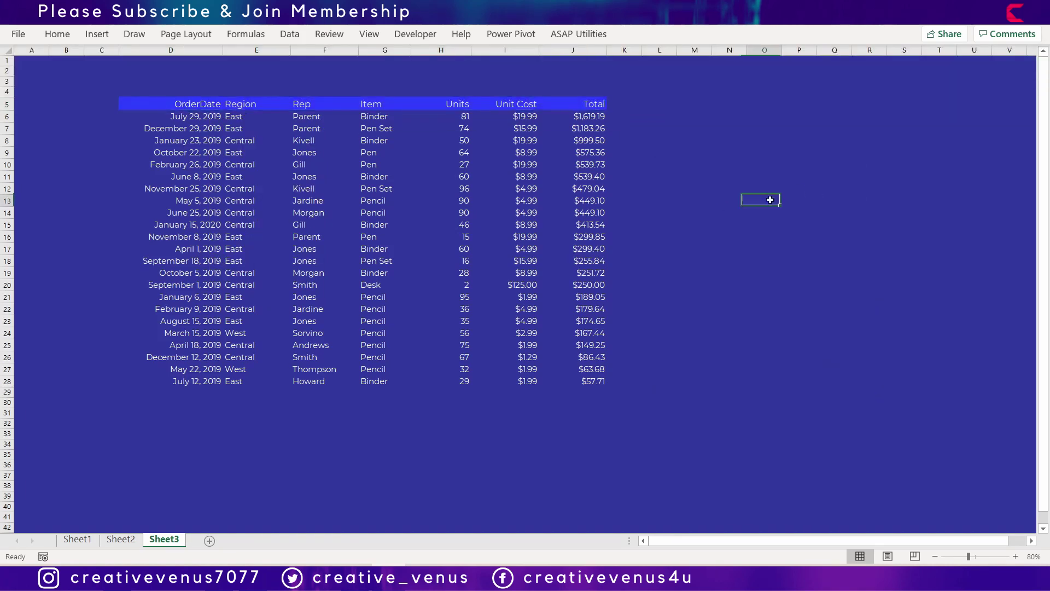
click(705, 200)
drag(134, 103, 601, 105)
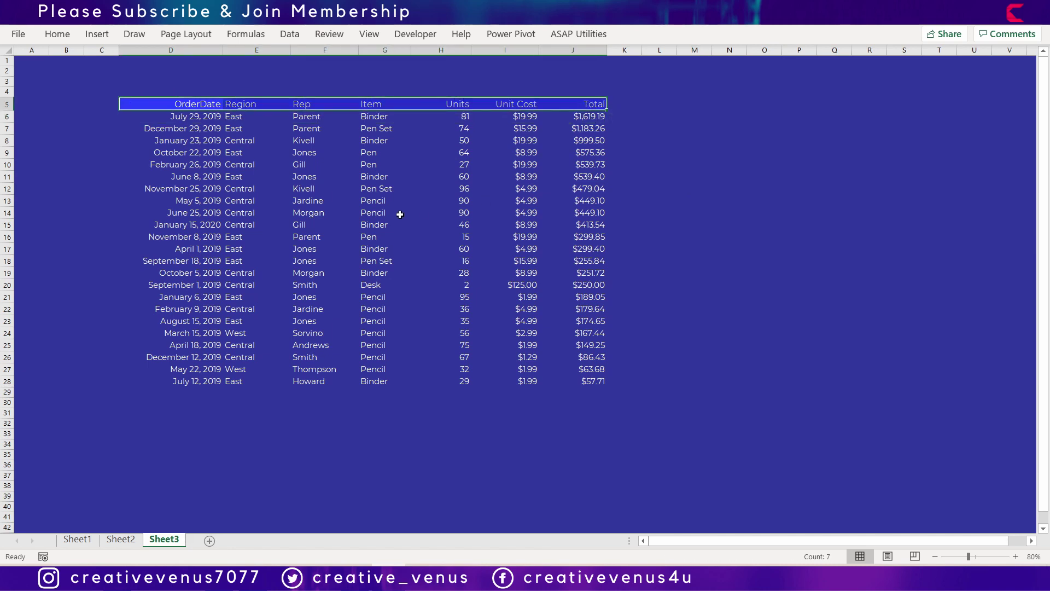
key(ctrl+b)
click(766, 188)
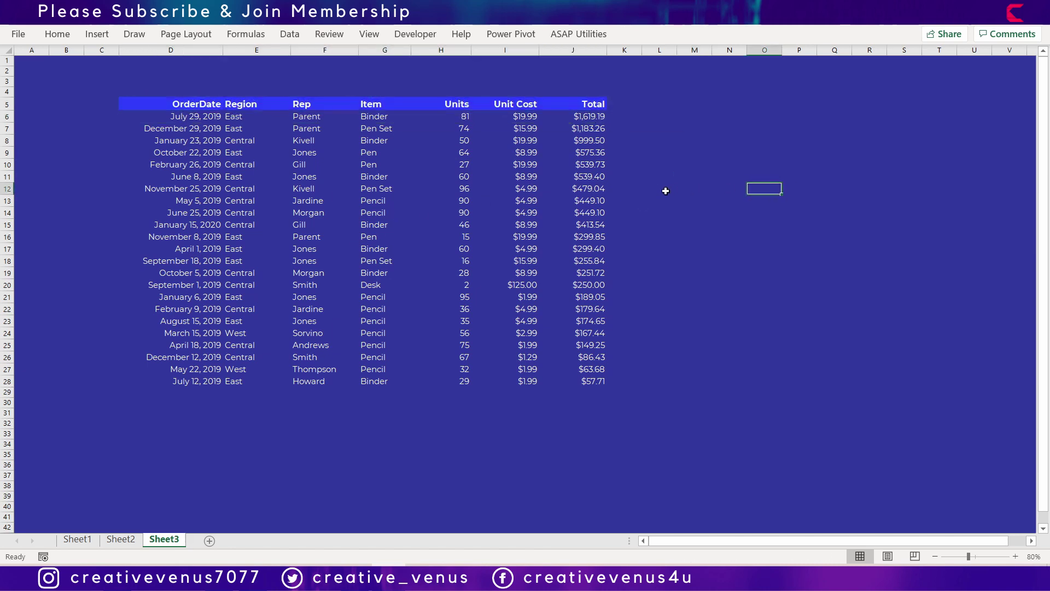
Step: Change the whole sheet's background fill to dark navy via More Colors
click(7, 52)
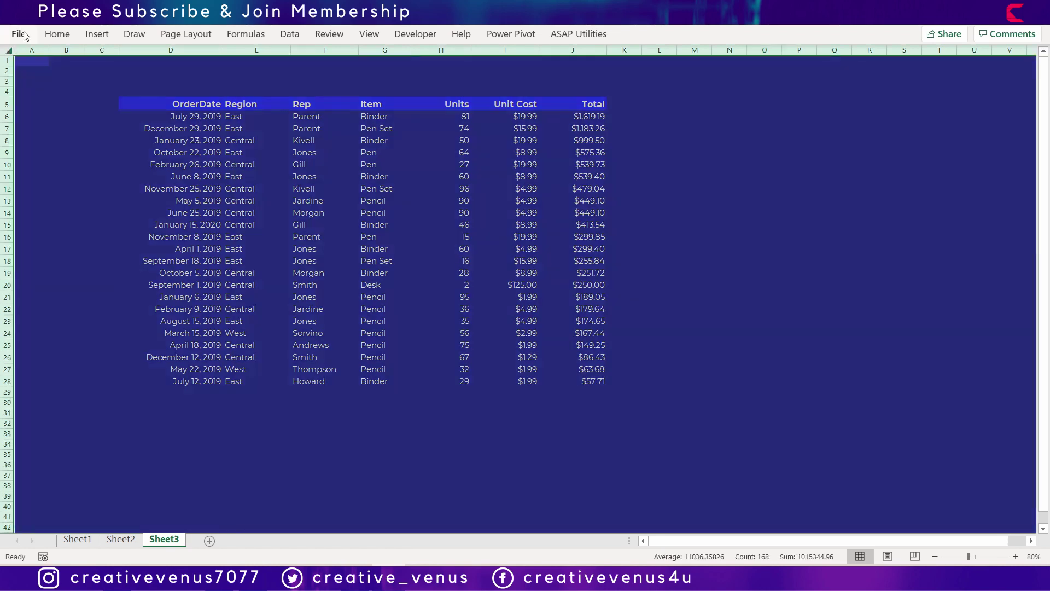
click(175, 191)
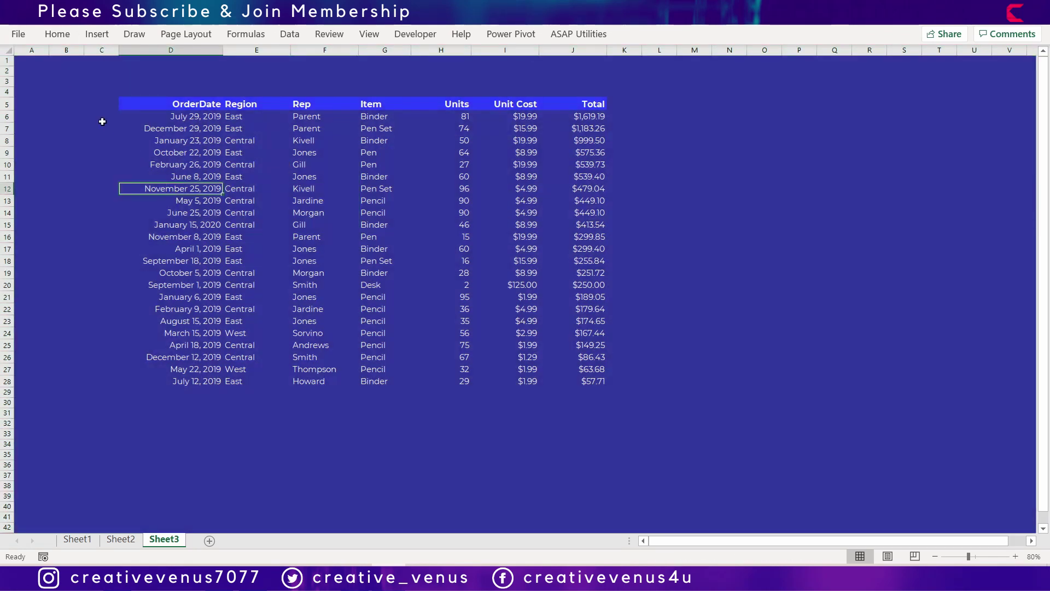
click(7, 52)
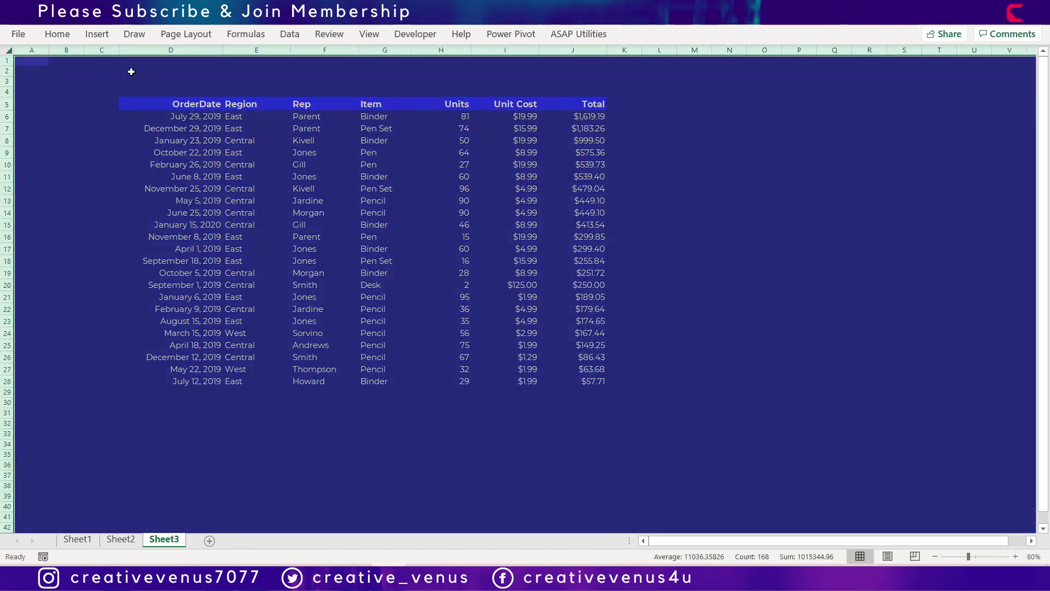
click(58, 34)
click(230, 83)
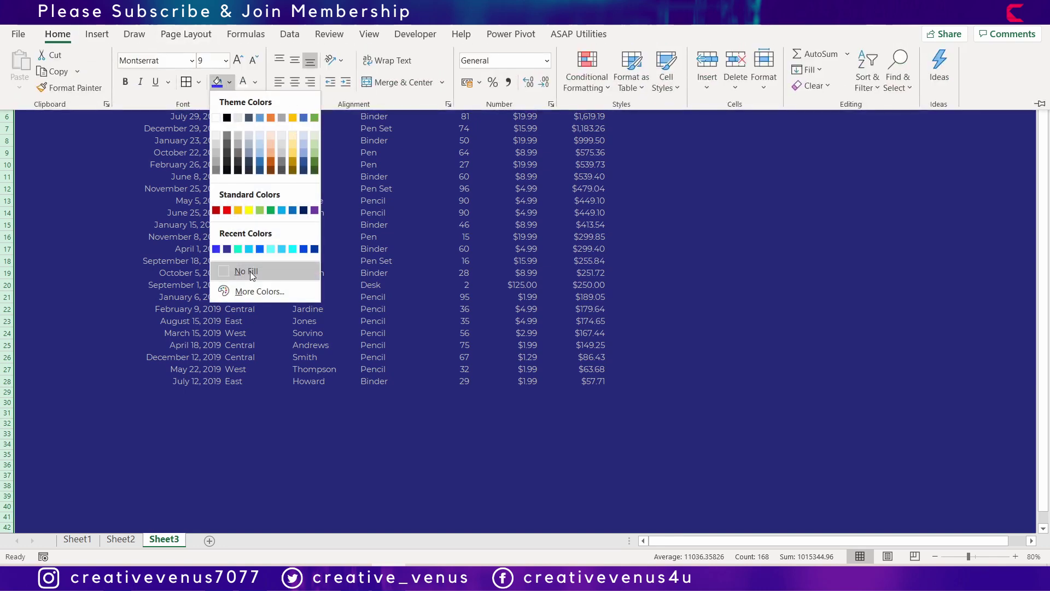
click(255, 291)
click(744, 222)
click(844, 192)
click(659, 213)
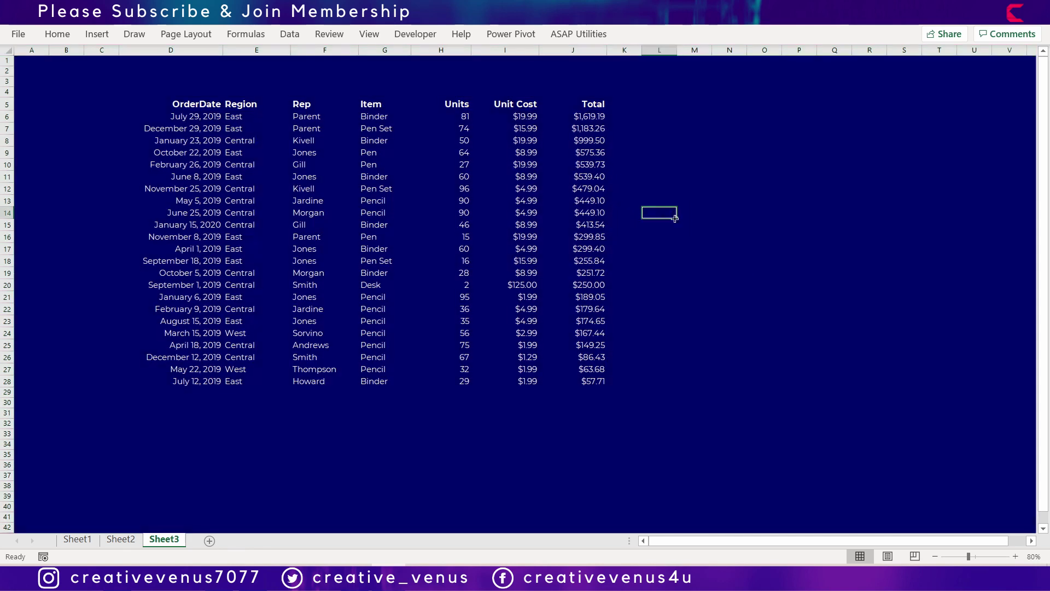
Step: Fill header cells D5:J5 with a dark blue picked from More Colors
drag(170, 104, 572, 107)
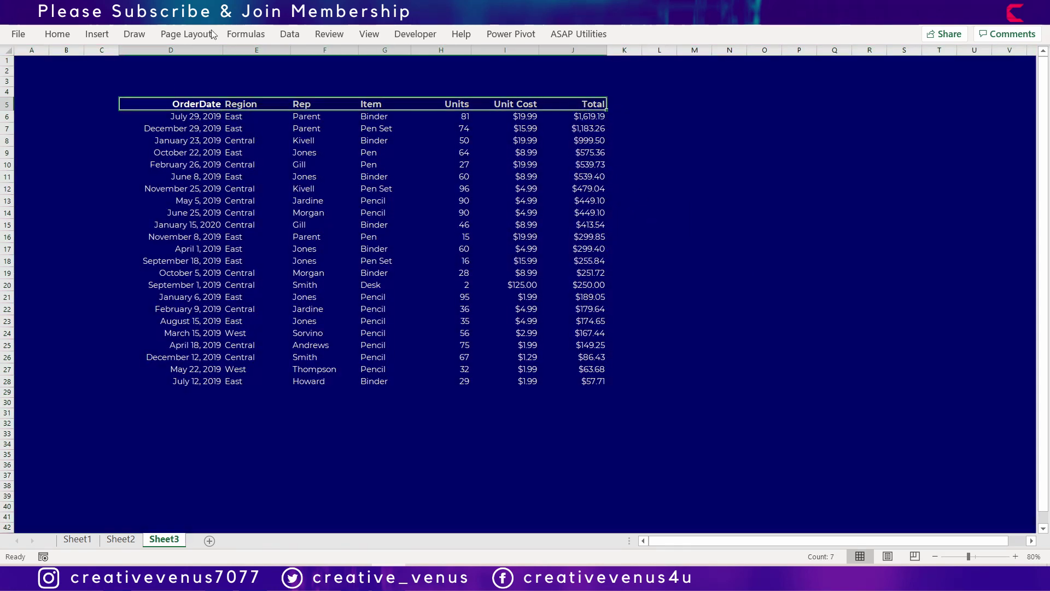
click(55, 35)
click(229, 82)
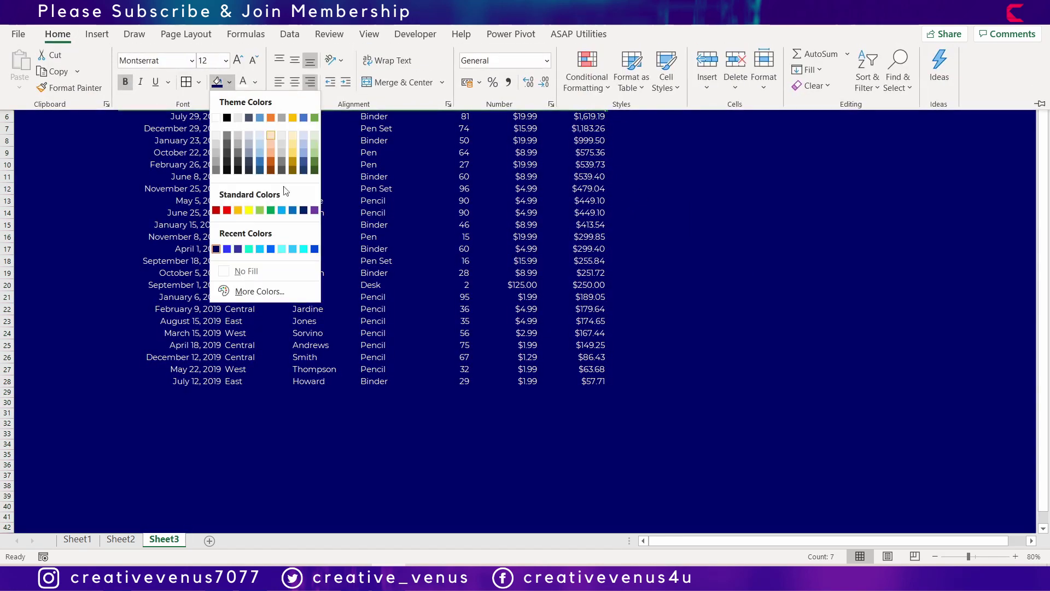
click(274, 289)
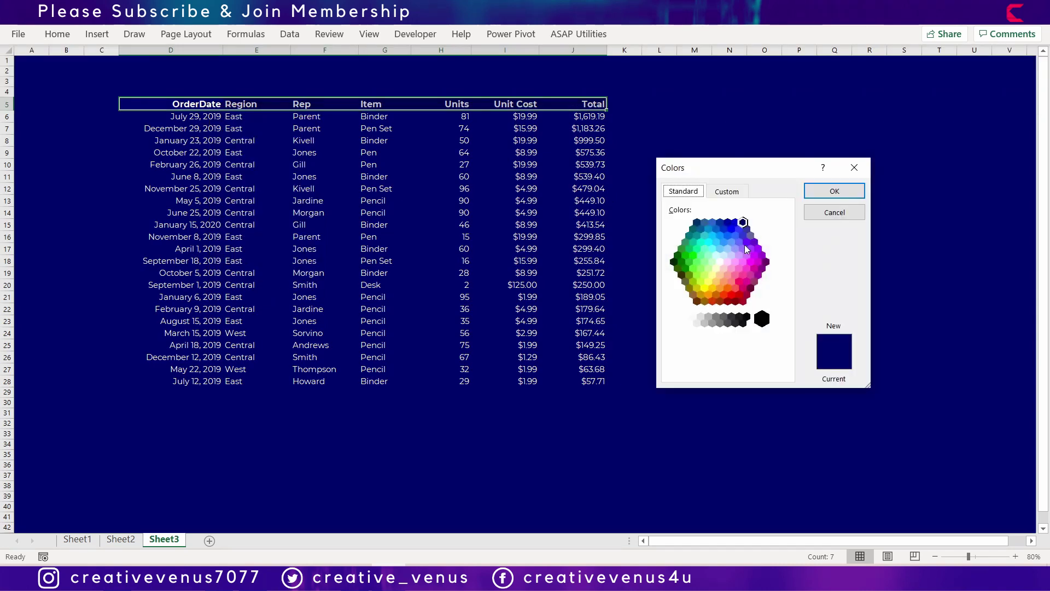
click(732, 229)
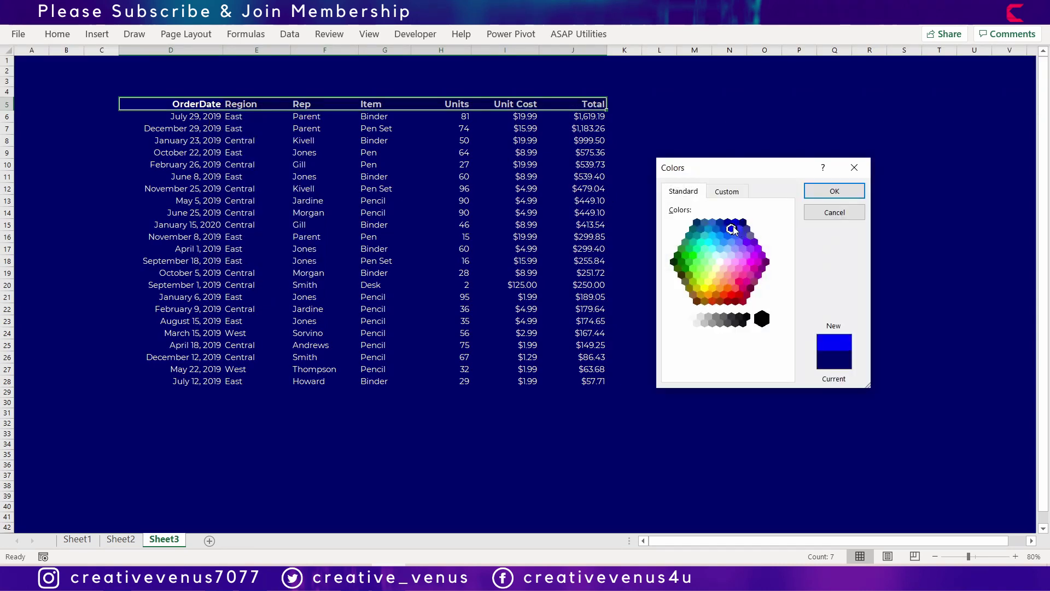
click(727, 222)
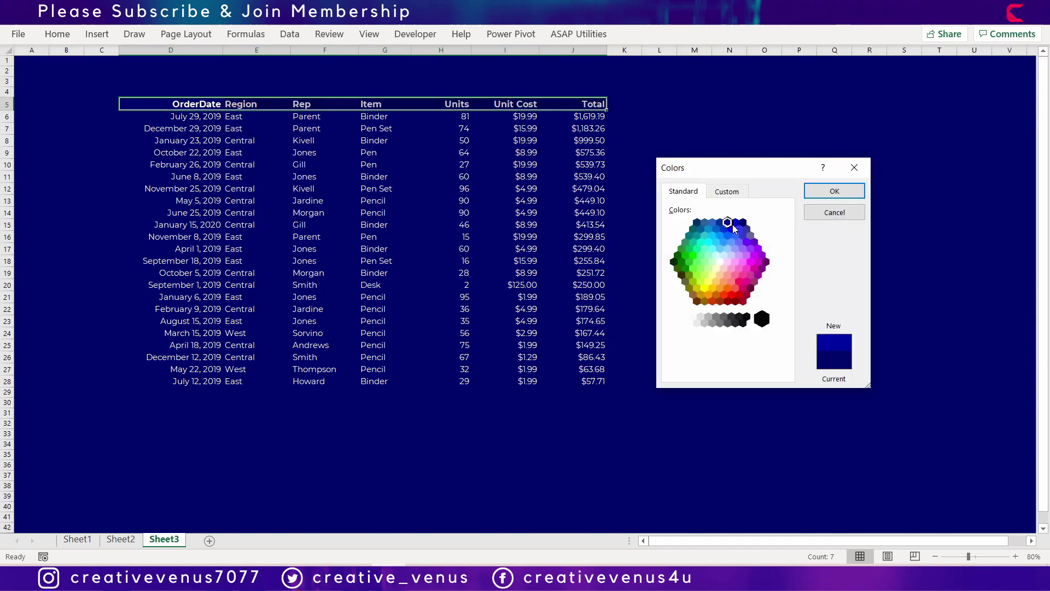
click(834, 191)
click(714, 175)
click(683, 224)
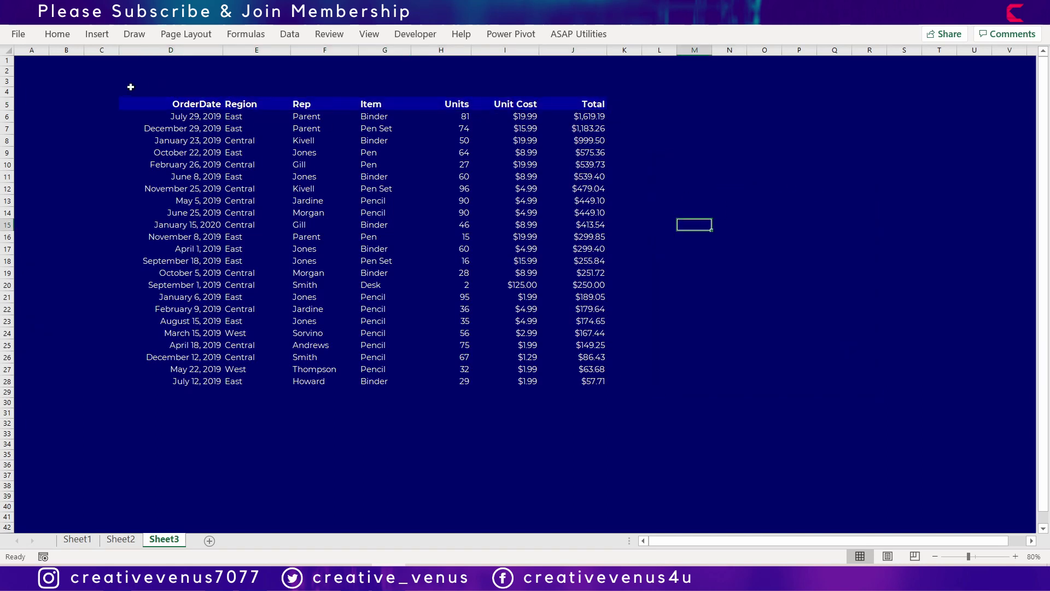
Step: Apply a blue fill across the wider header band C5:K5 from More Colors
mouse_move(130, 104)
mouse_down()
mouse_move(604, 104)
mouse_move(114, 100)
mouse_up()
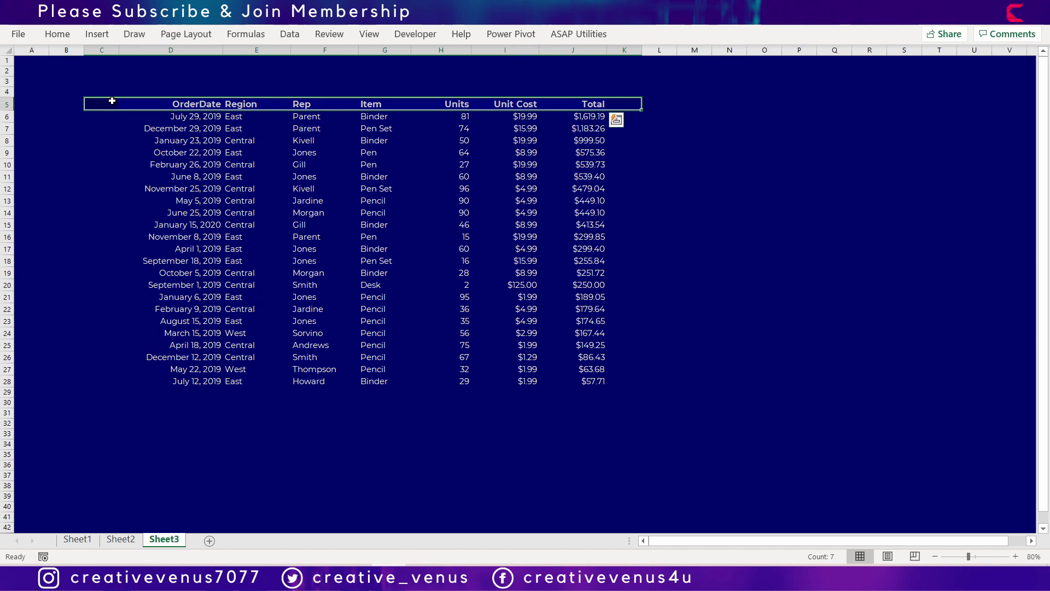
right_click(136, 101)
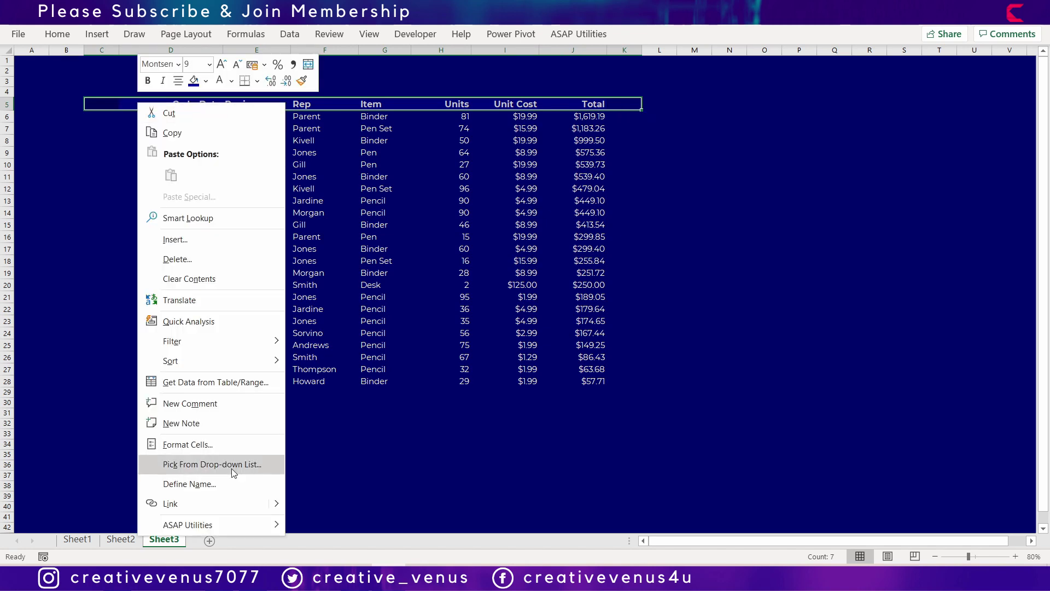
click(245, 434)
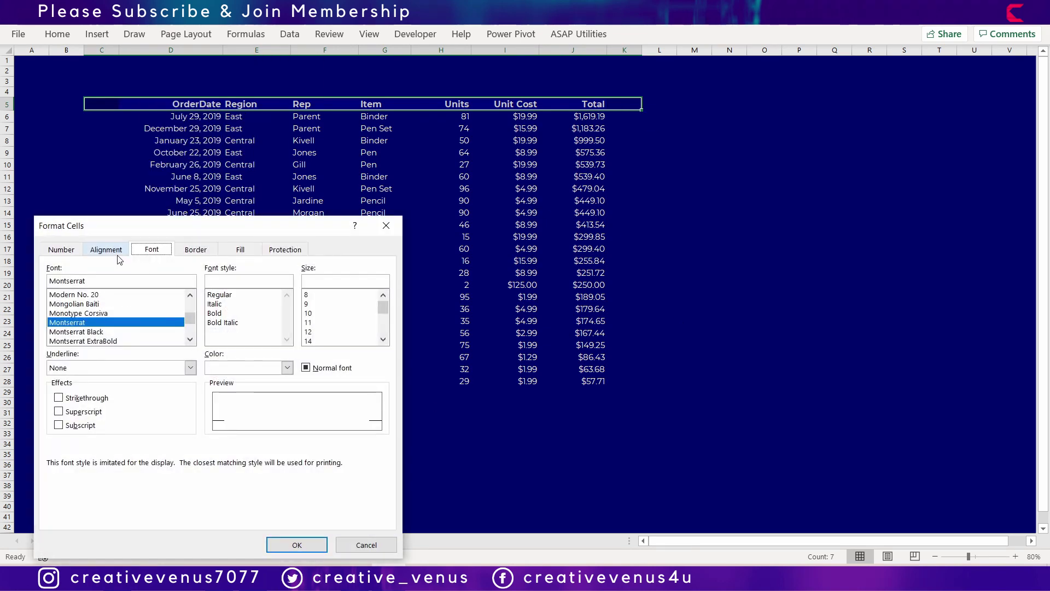
click(297, 544)
click(58, 34)
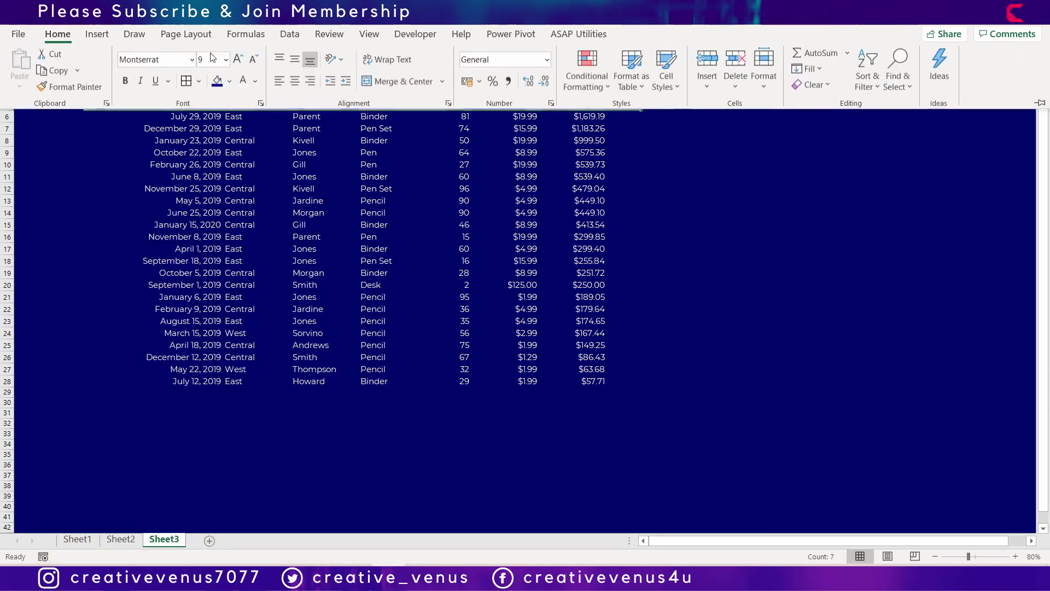
click(229, 82)
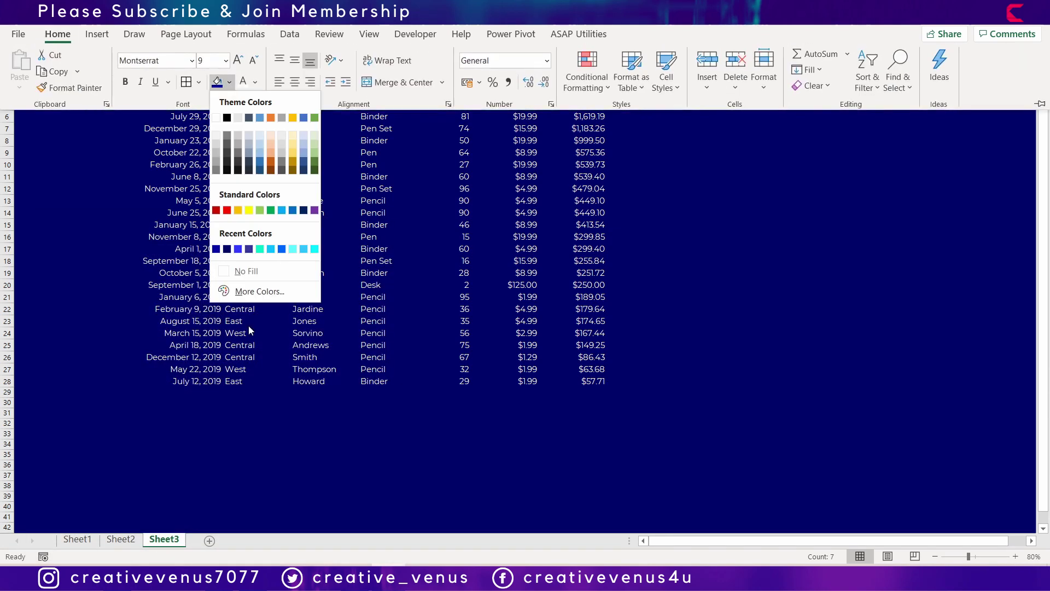
click(260, 292)
click(728, 192)
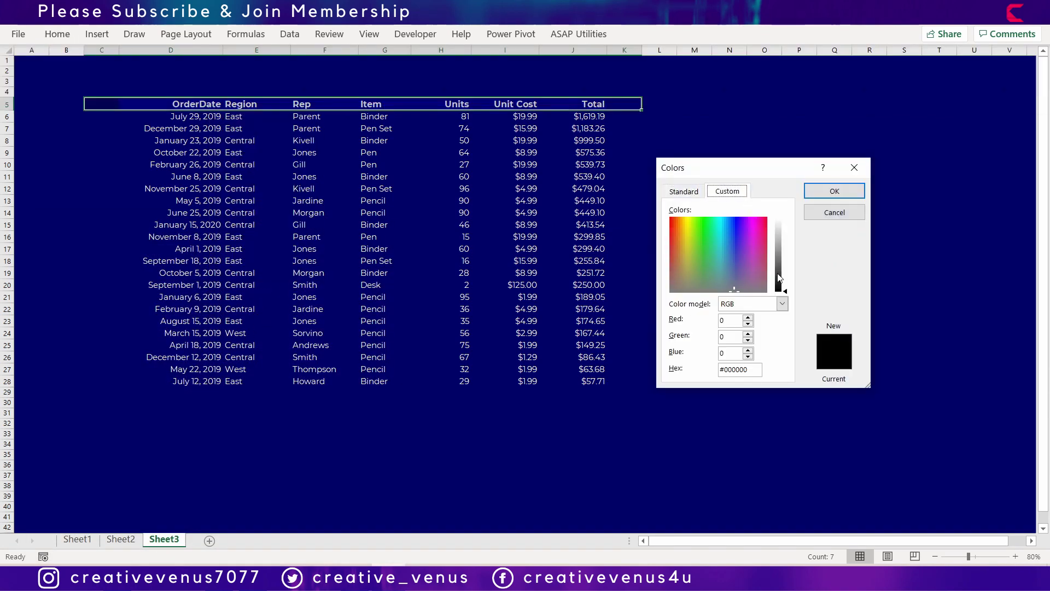
click(684, 191)
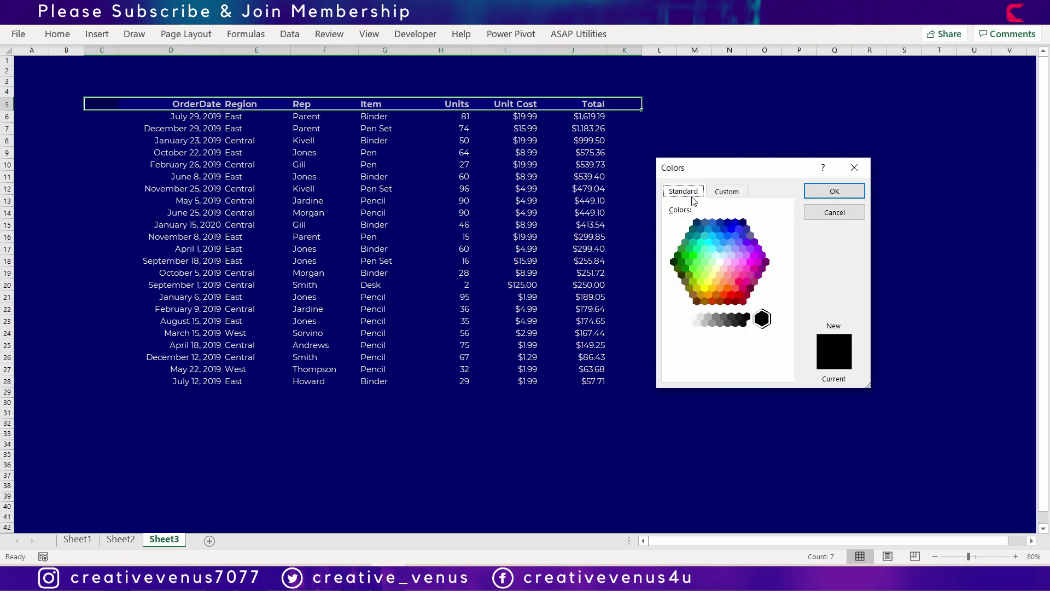
click(745, 223)
click(728, 192)
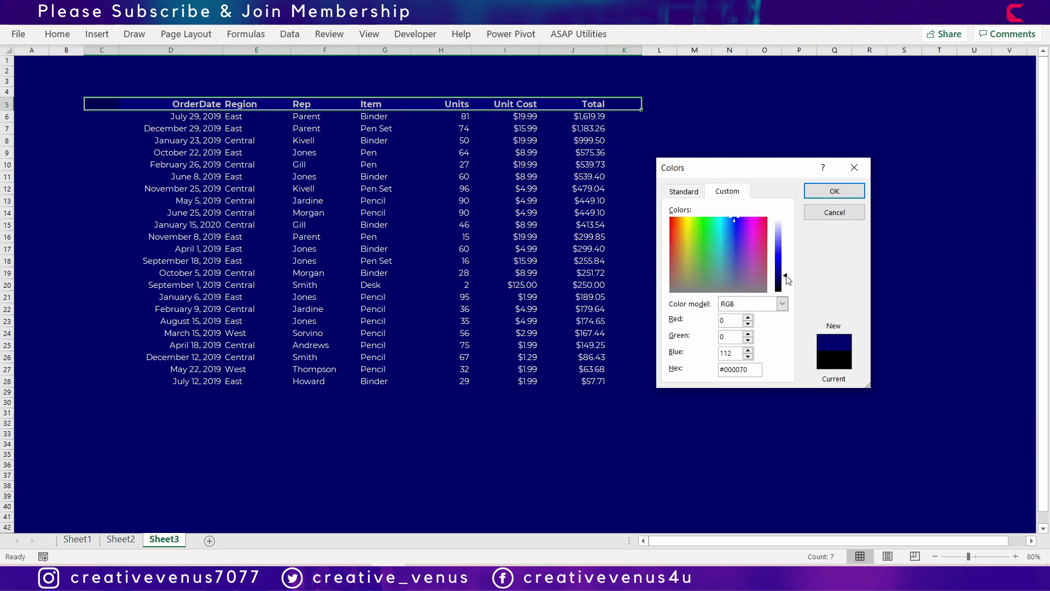
click(834, 190)
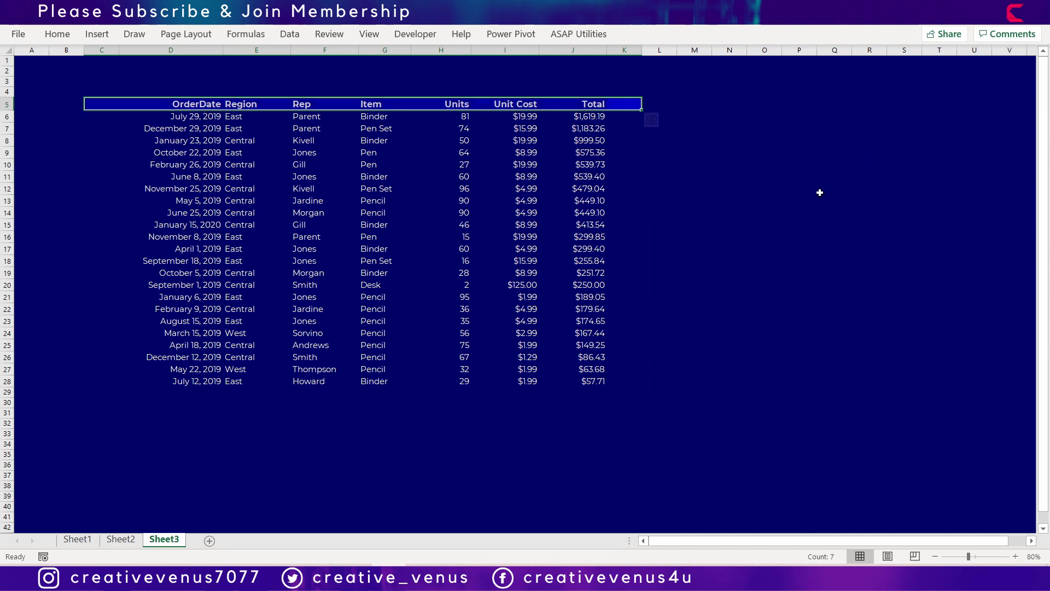
click(719, 200)
click(662, 210)
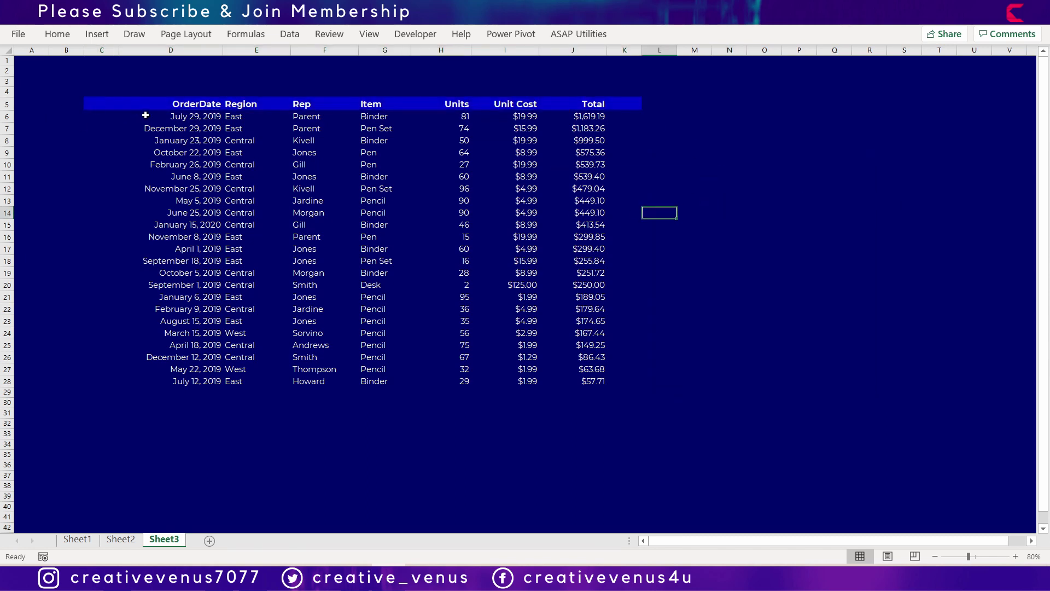
Step: Fill C6:D28, the dates plus the blank column beside them, with bright blue
drag(145, 115, 184, 377)
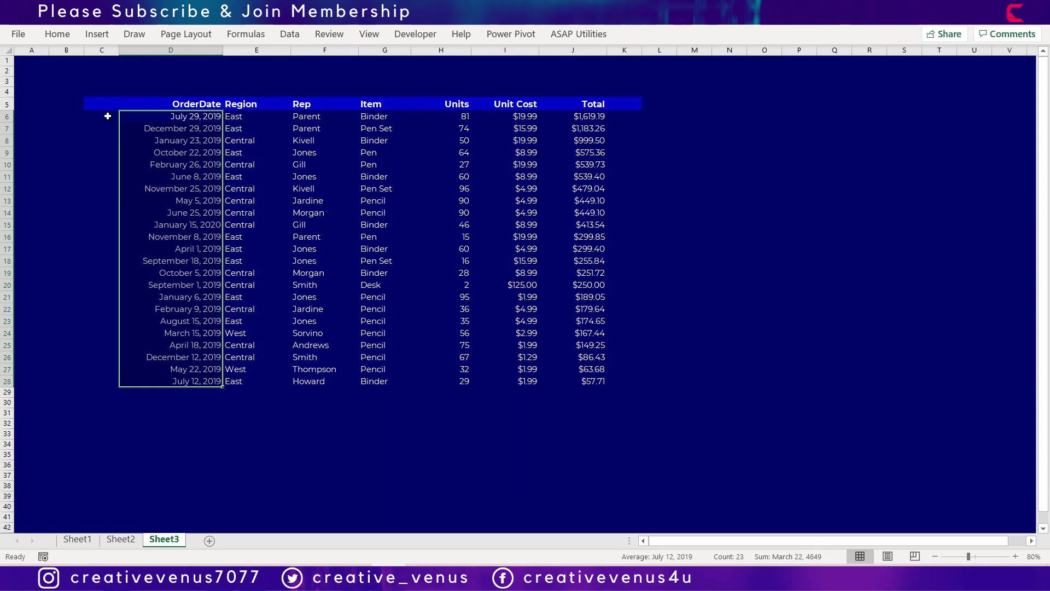
drag(106, 116, 202, 383)
click(58, 34)
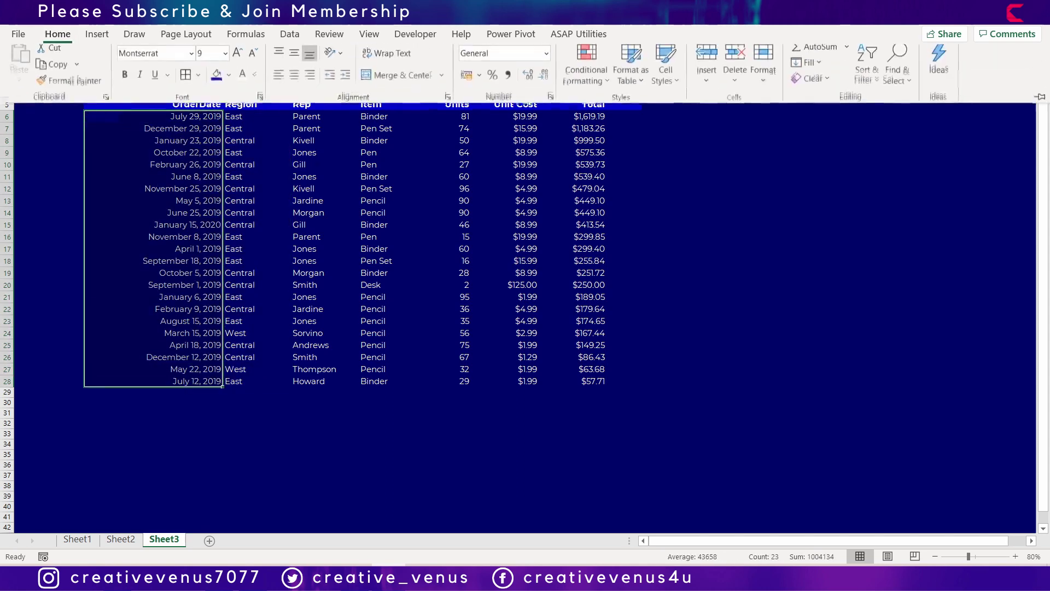
click(229, 80)
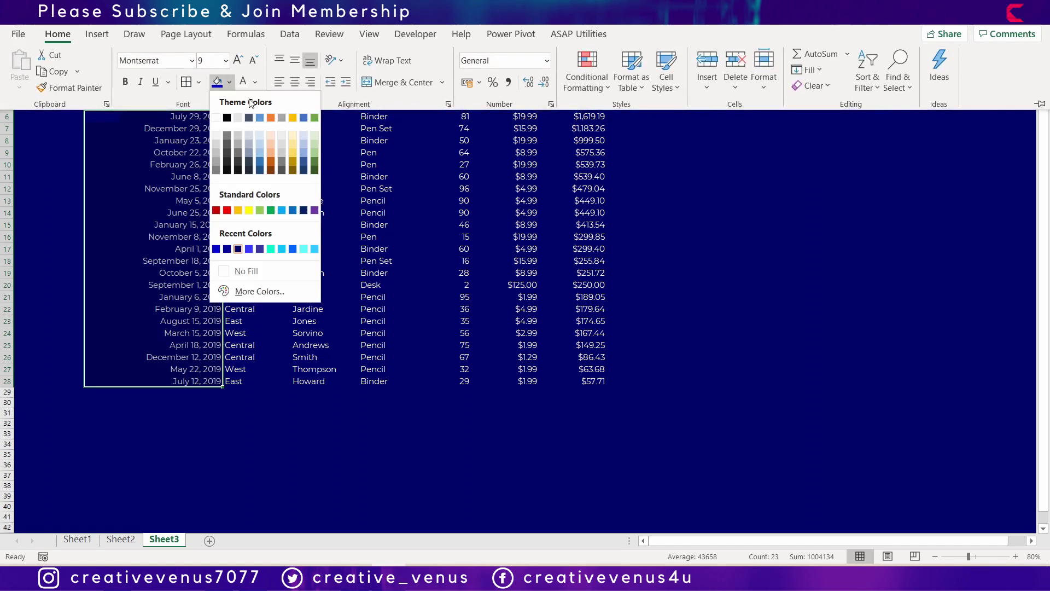
click(253, 291)
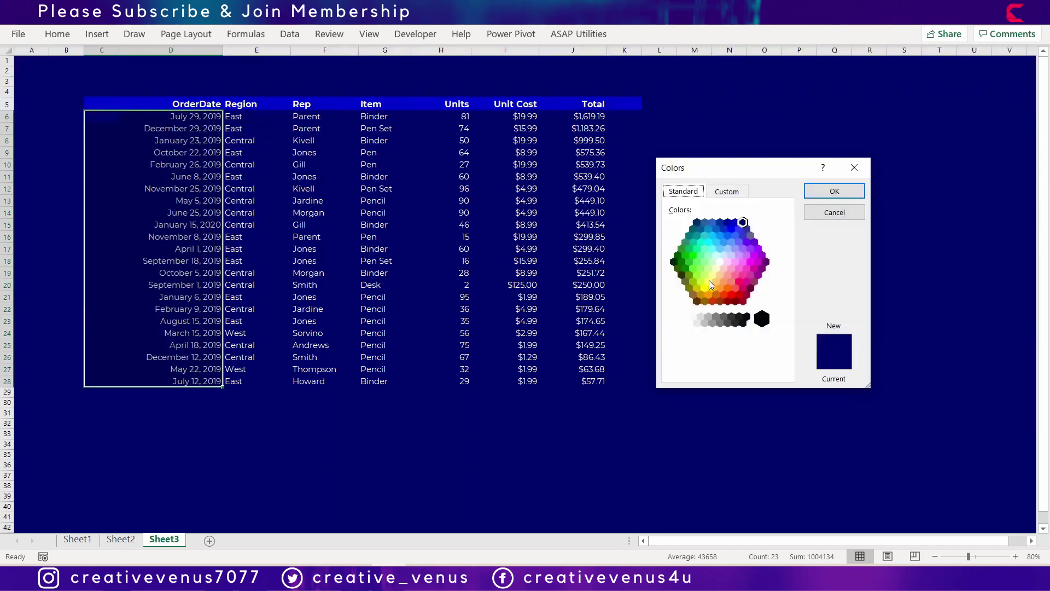
click(735, 224)
click(833, 190)
click(314, 413)
click(260, 415)
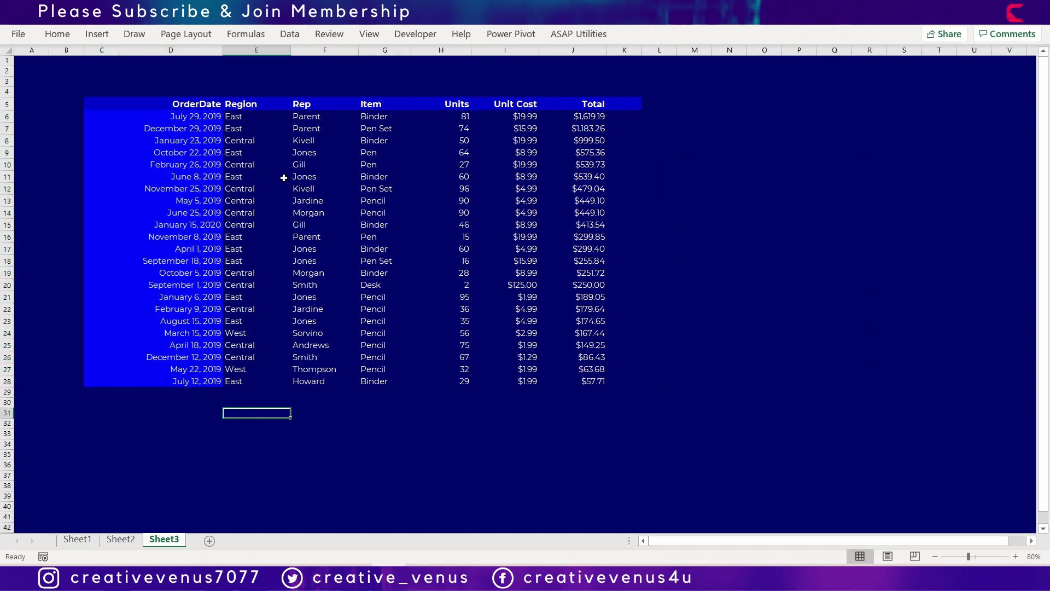
Step: Fill the Region values E6:E28 with a lighter blue from More Colors
drag(240, 120, 240, 376)
right_click(240, 376)
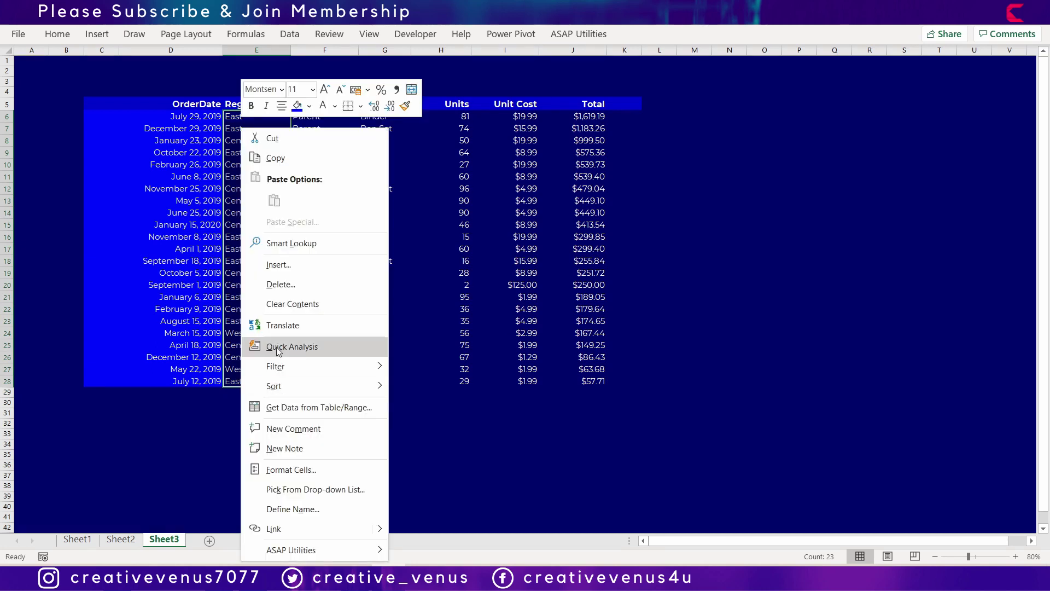
click(284, 469)
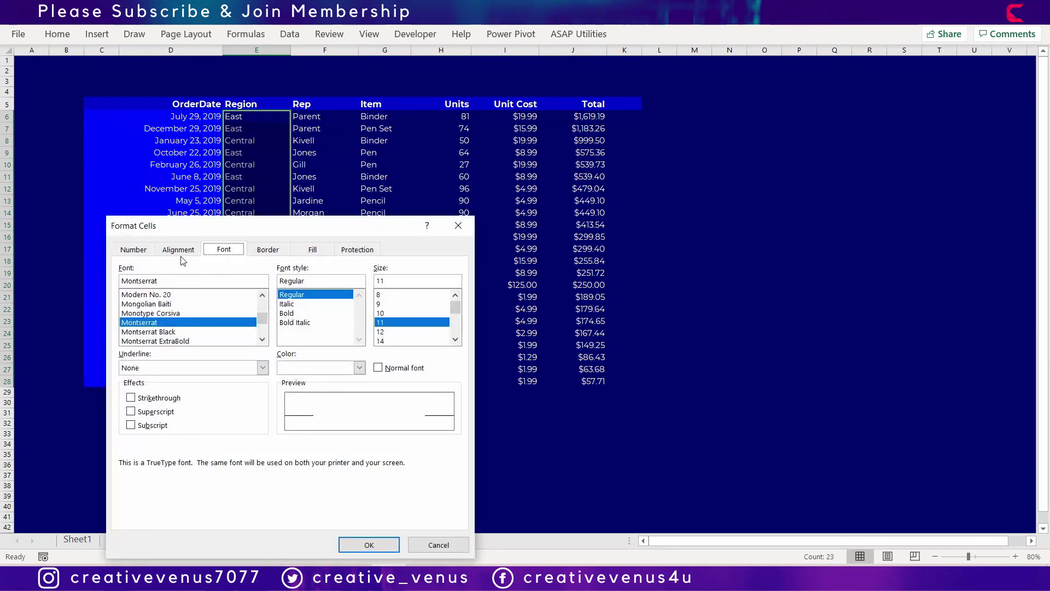
click(436, 544)
click(49, 34)
click(229, 82)
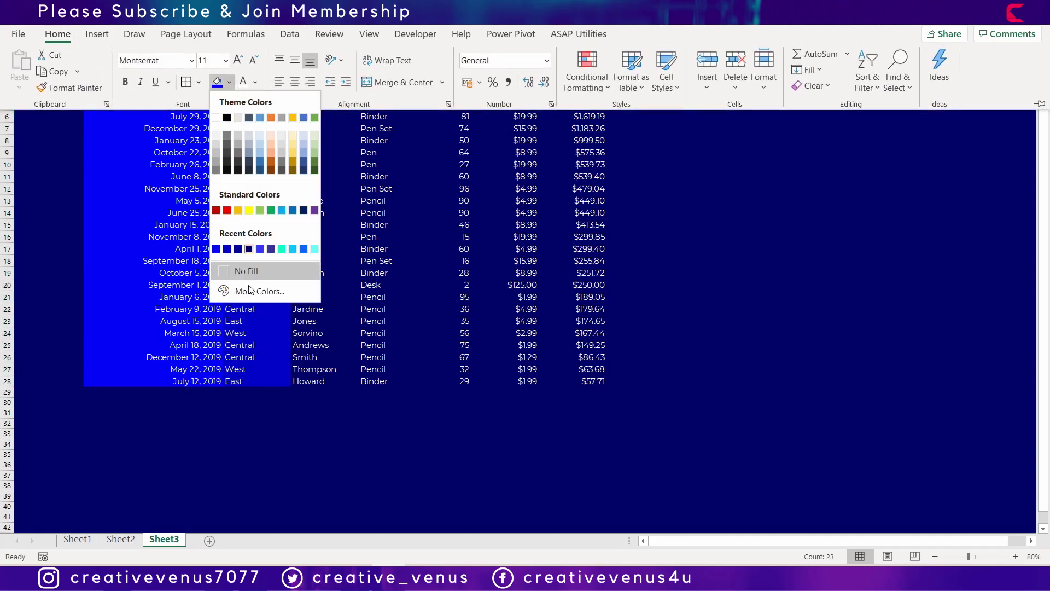
click(250, 290)
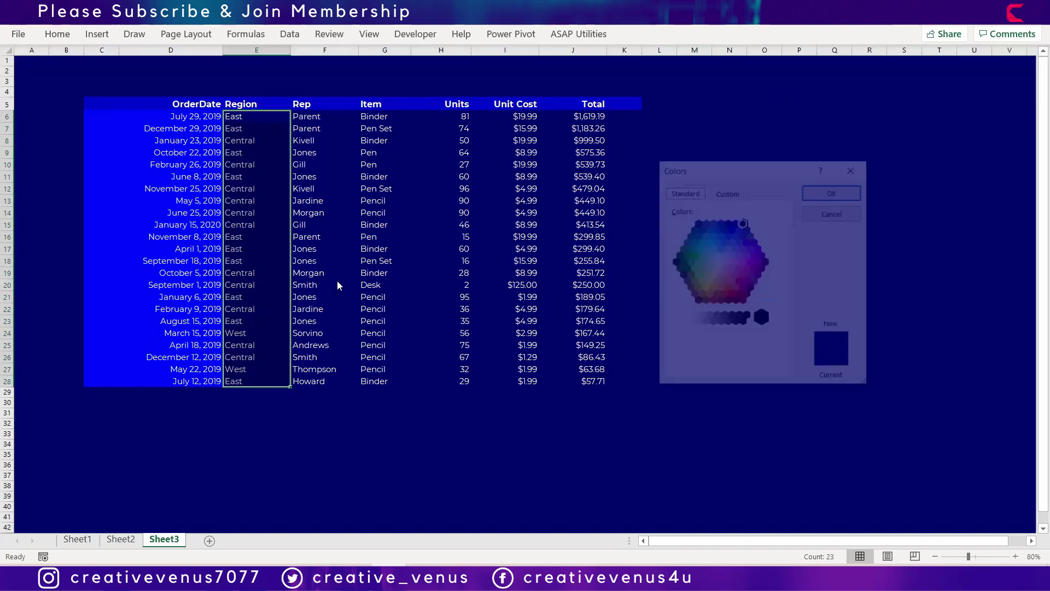
click(735, 223)
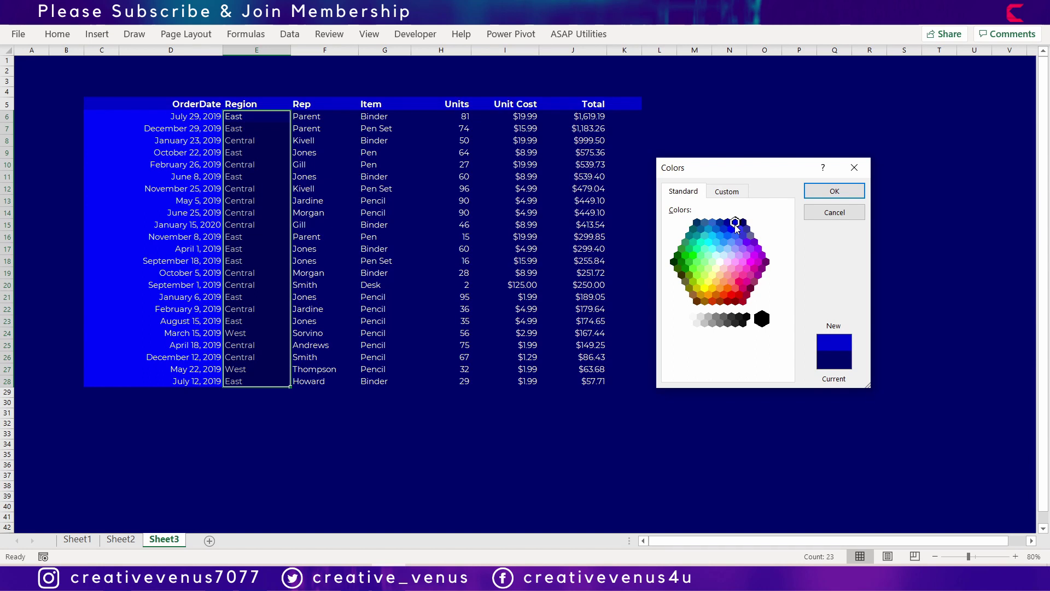
click(739, 230)
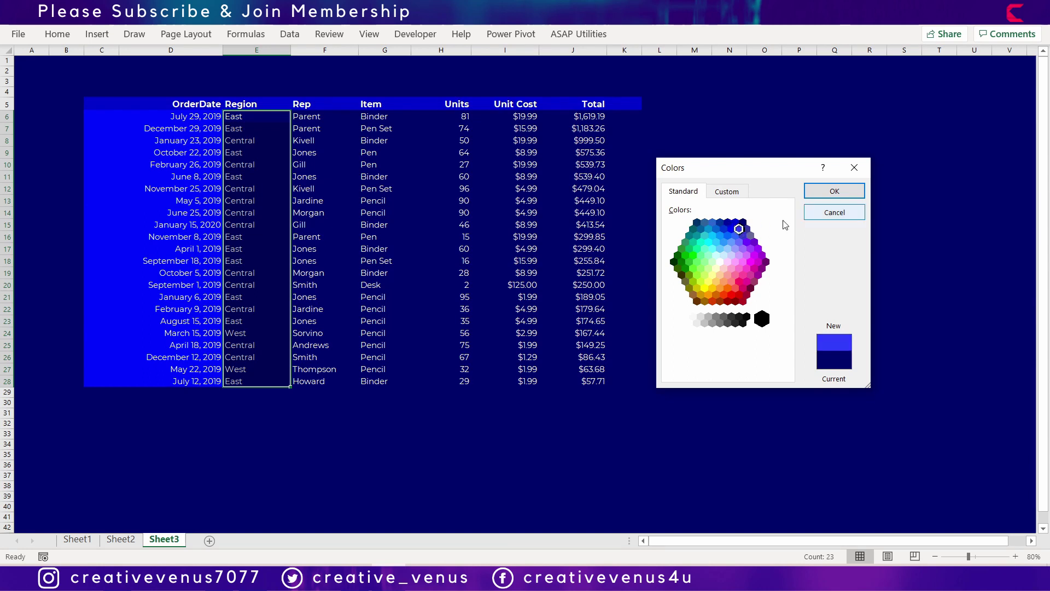
click(834, 191)
click(725, 271)
click(689, 230)
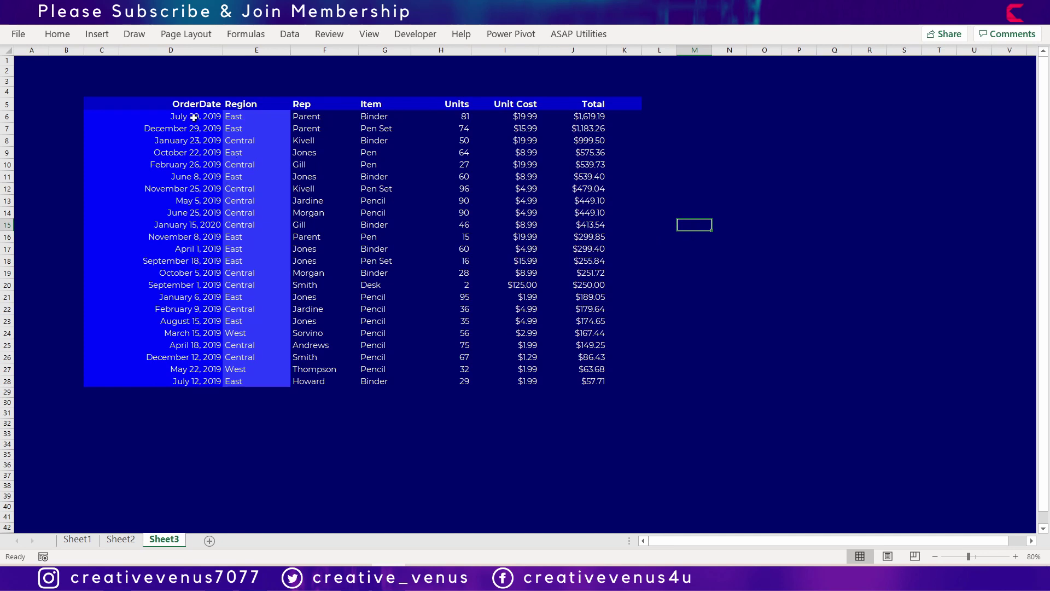
Step: Reselect the OrderDate cells and blank cells to their left, making no changes
drag(192, 117, 191, 359)
drag(103, 224, 159, 383)
right_click(165, 380)
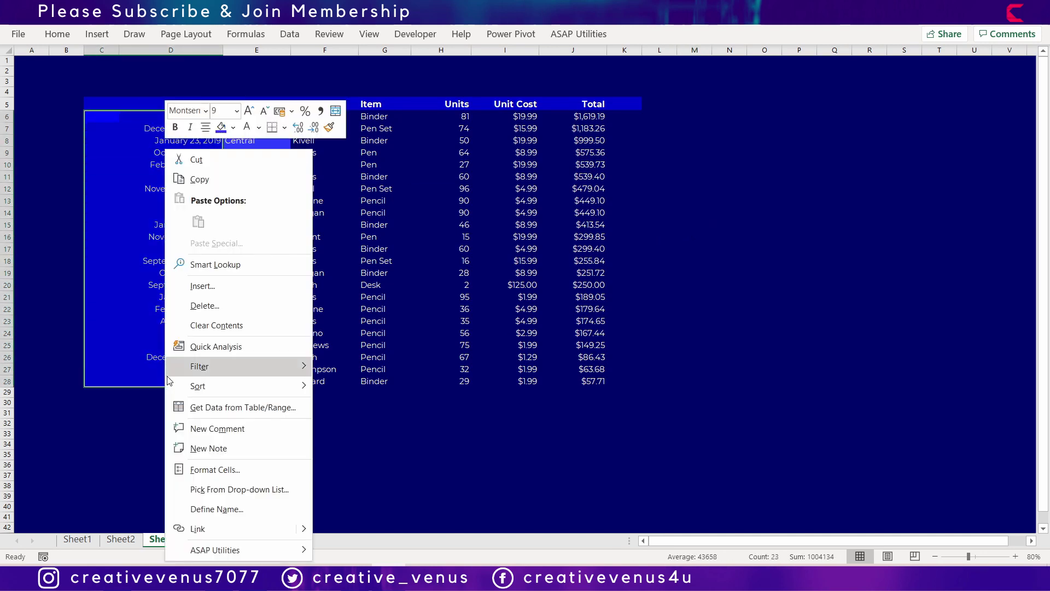
click(350, 435)
click(364, 426)
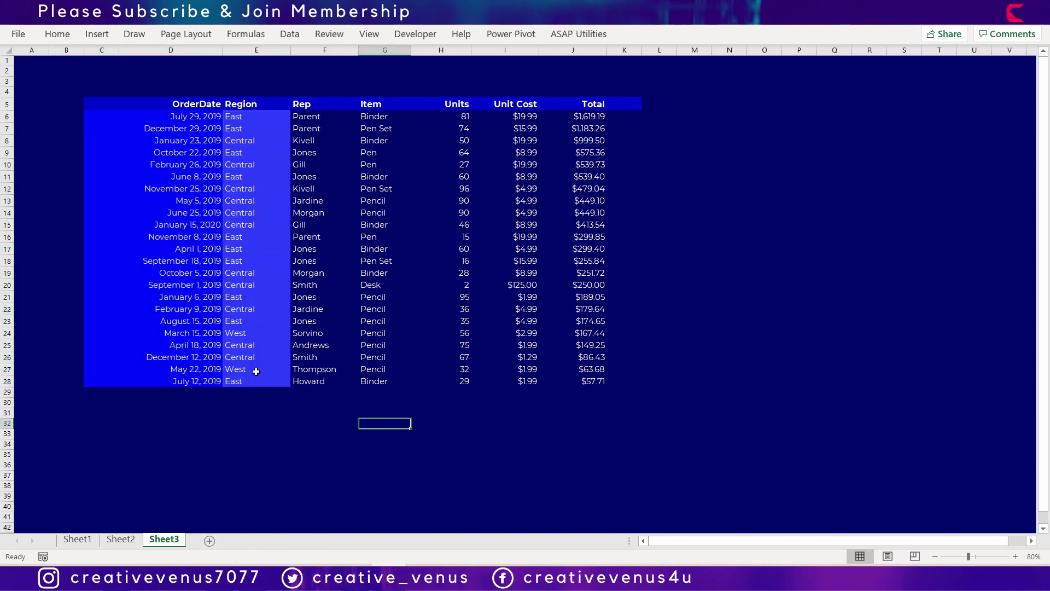
Step: Fill the Region cells E6:E28 with the custom blue #2525FF
drag(254, 375, 268, 117)
right_click(268, 119)
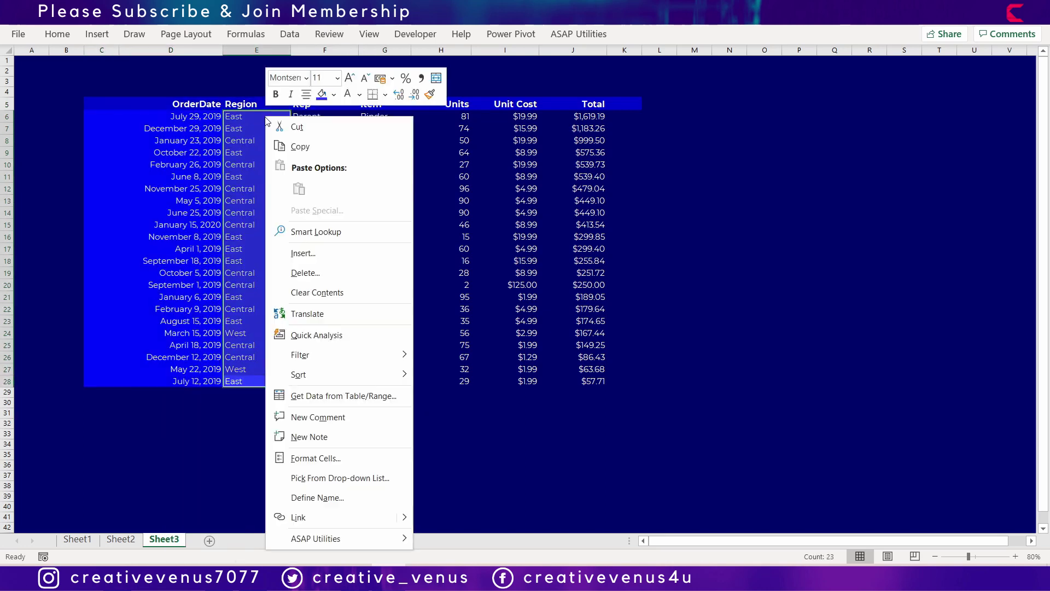
click(57, 34)
click(230, 82)
click(260, 292)
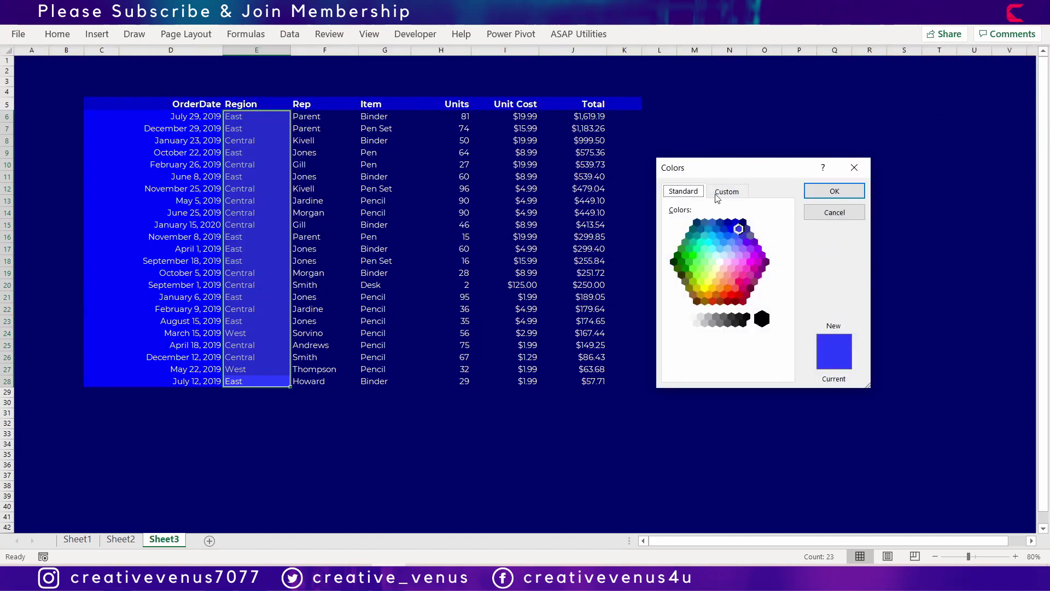
click(727, 191)
click(786, 250)
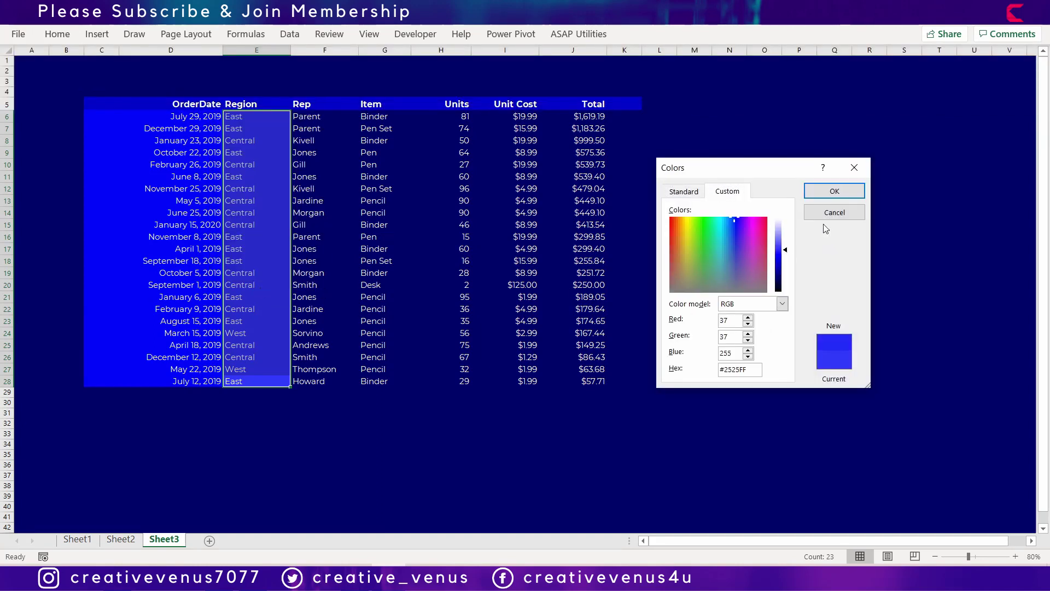
click(836, 193)
click(731, 295)
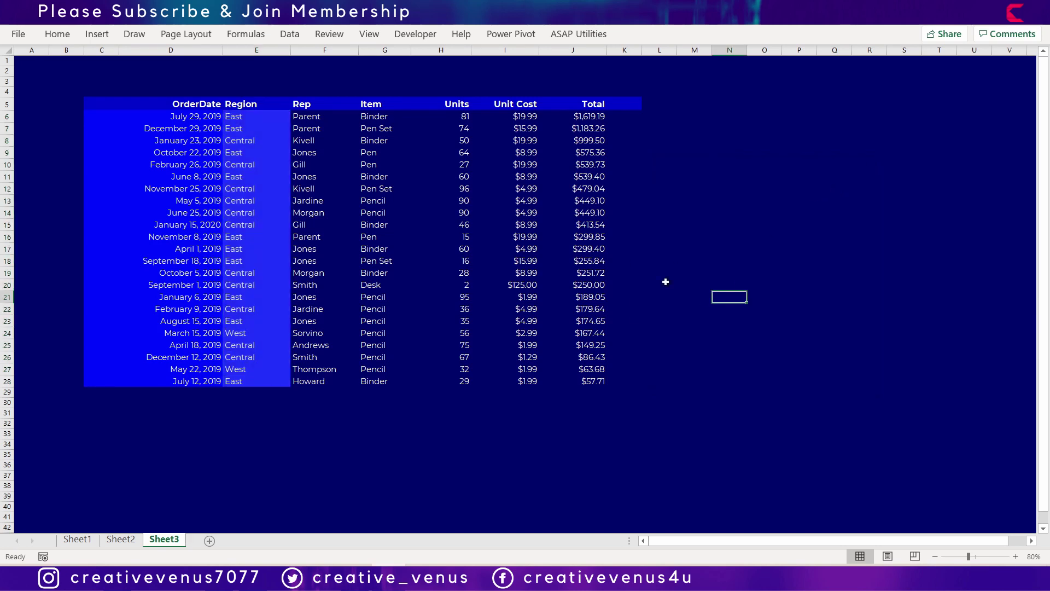
Step: Reapply a slightly darker pure blue to the Region cells via More Colors
drag(267, 385, 274, 116)
click(267, 116)
click(61, 35)
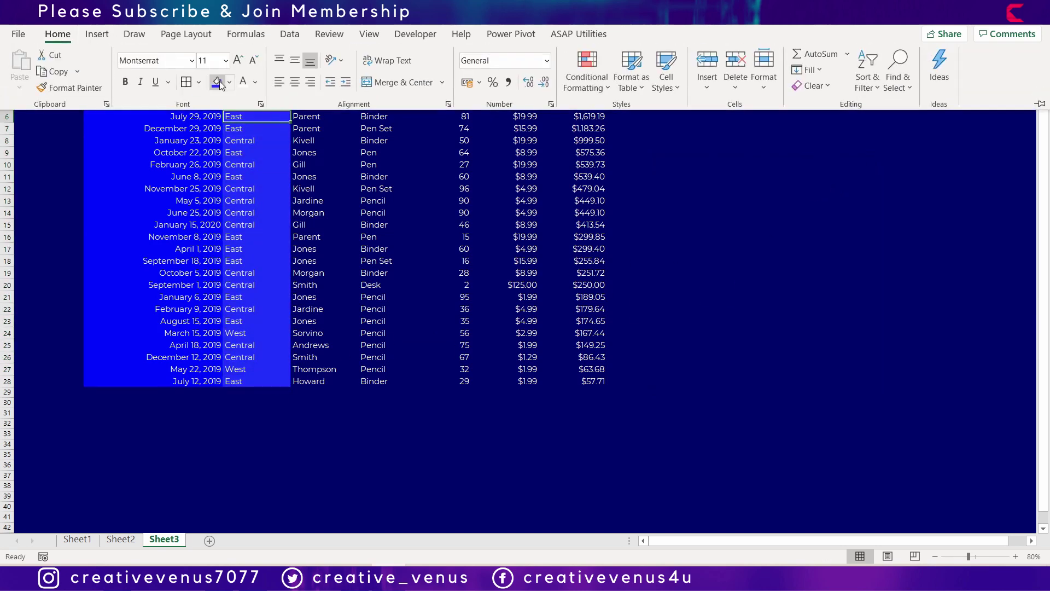
click(229, 82)
click(259, 290)
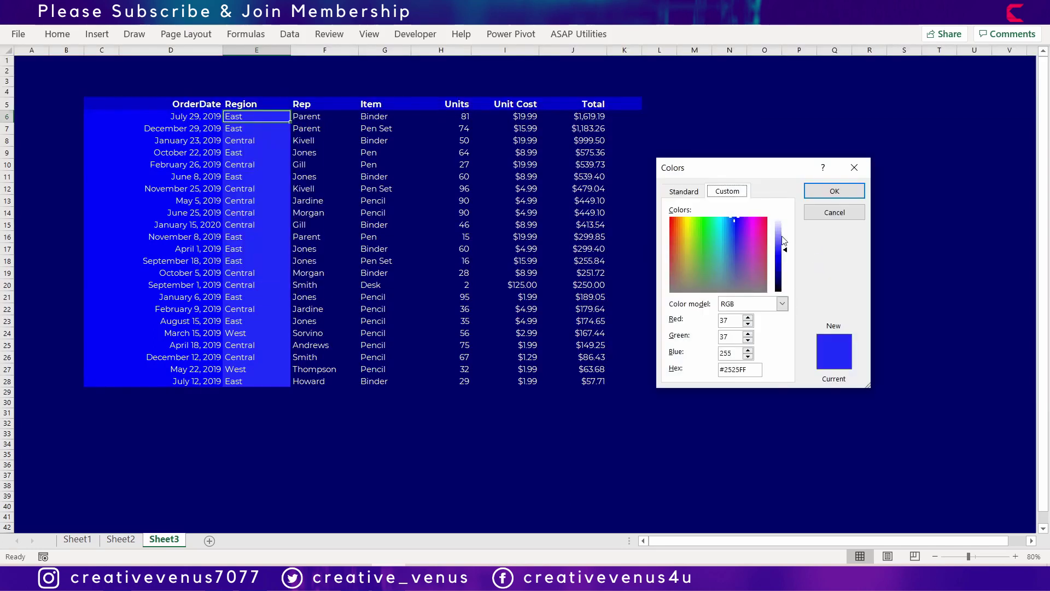
click(687, 192)
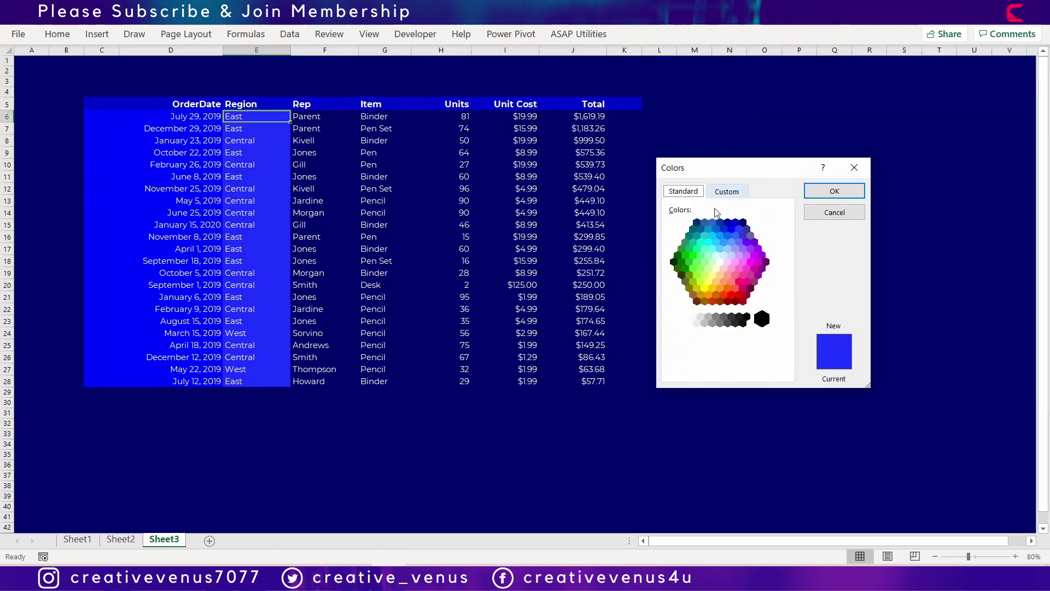
click(732, 230)
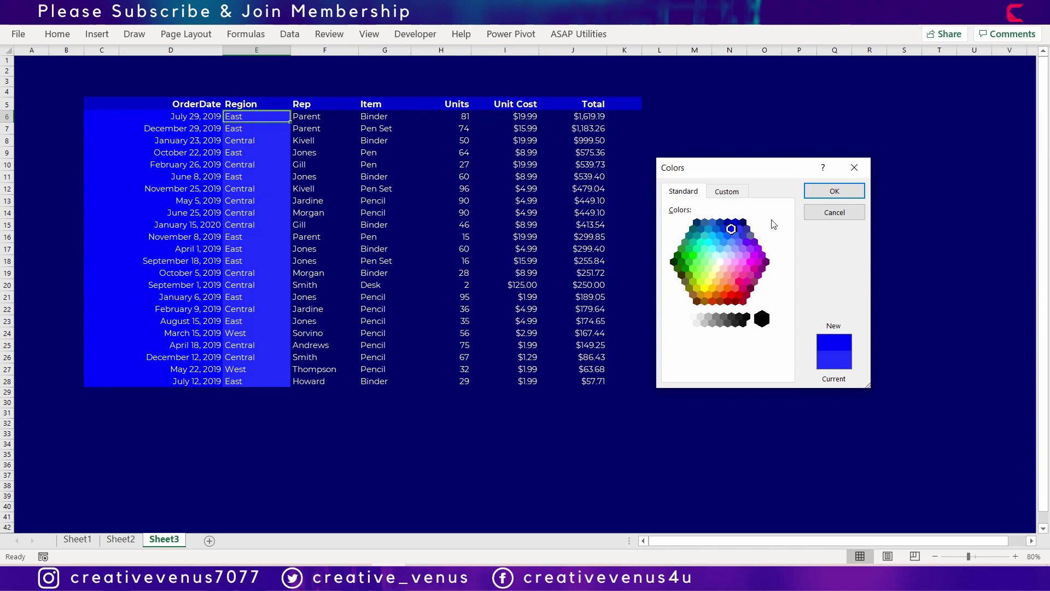
click(728, 191)
drag(783, 255, 785, 260)
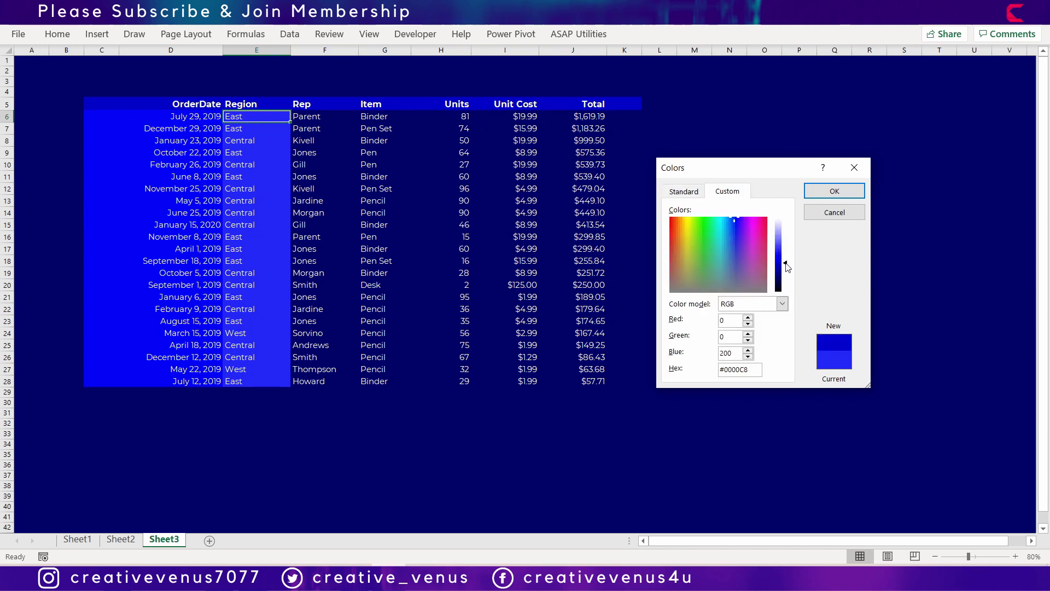
click(834, 190)
click(732, 260)
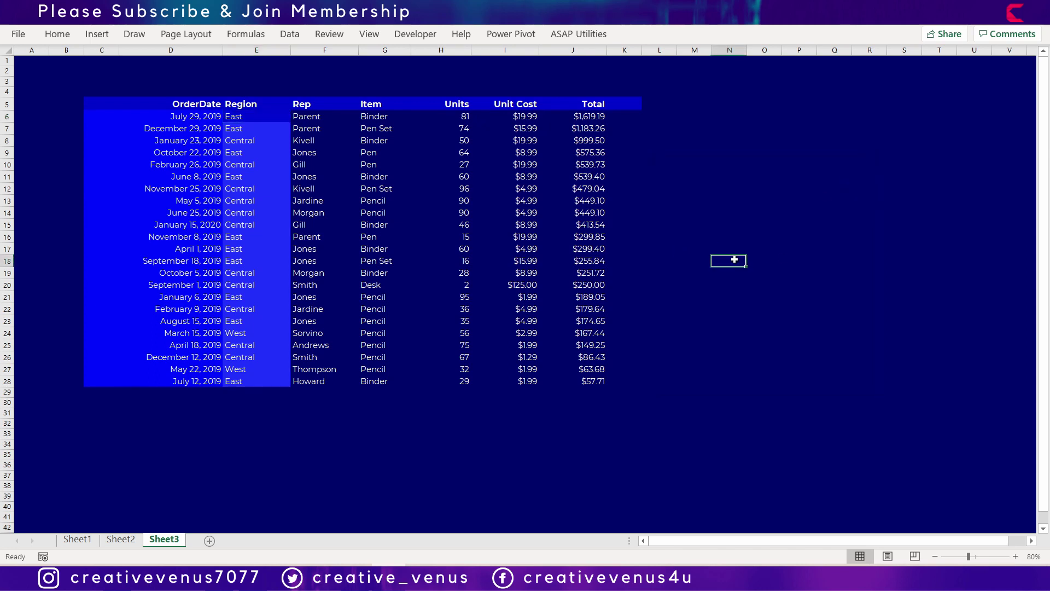
Step: Reapply the chosen blue fill to the Region values E6:E28
drag(241, 117, 261, 377)
click(58, 34)
click(218, 85)
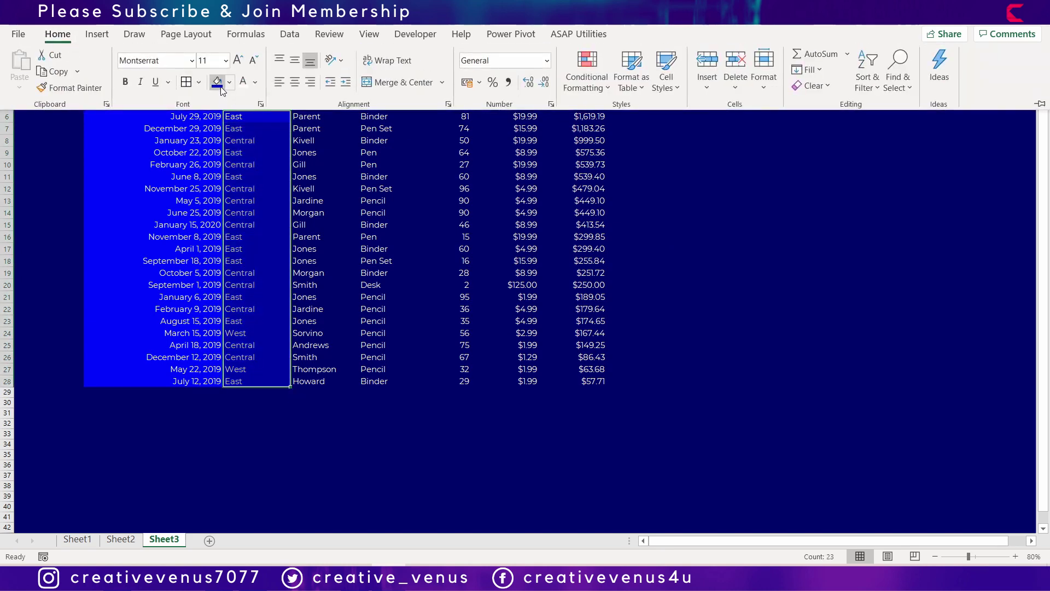
click(624, 224)
click(714, 218)
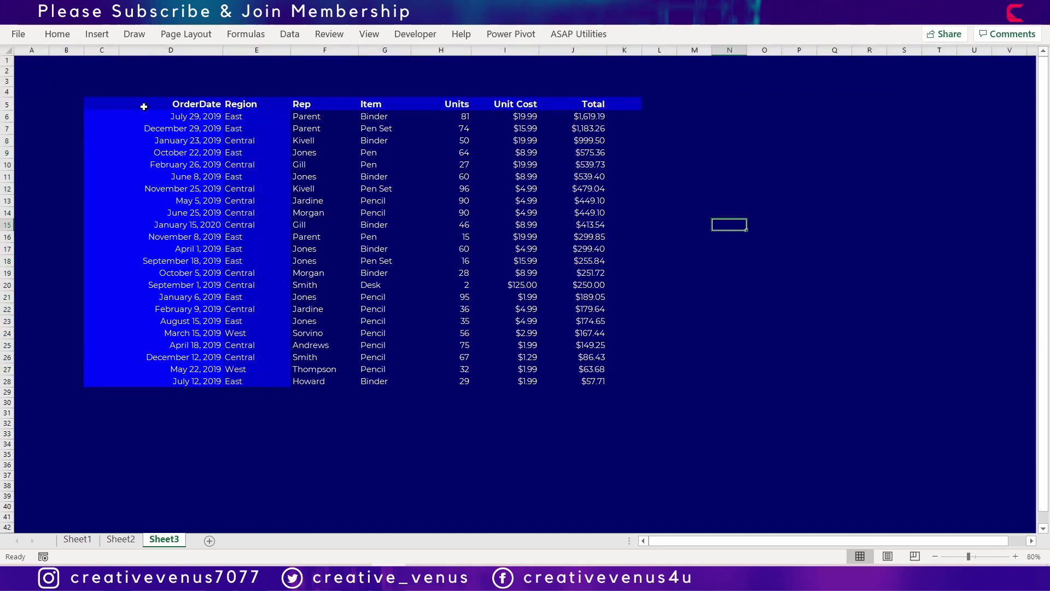
Step: Fill the header row C5:K5 with a pure blue from the standard palette
drag(134, 106, 619, 101)
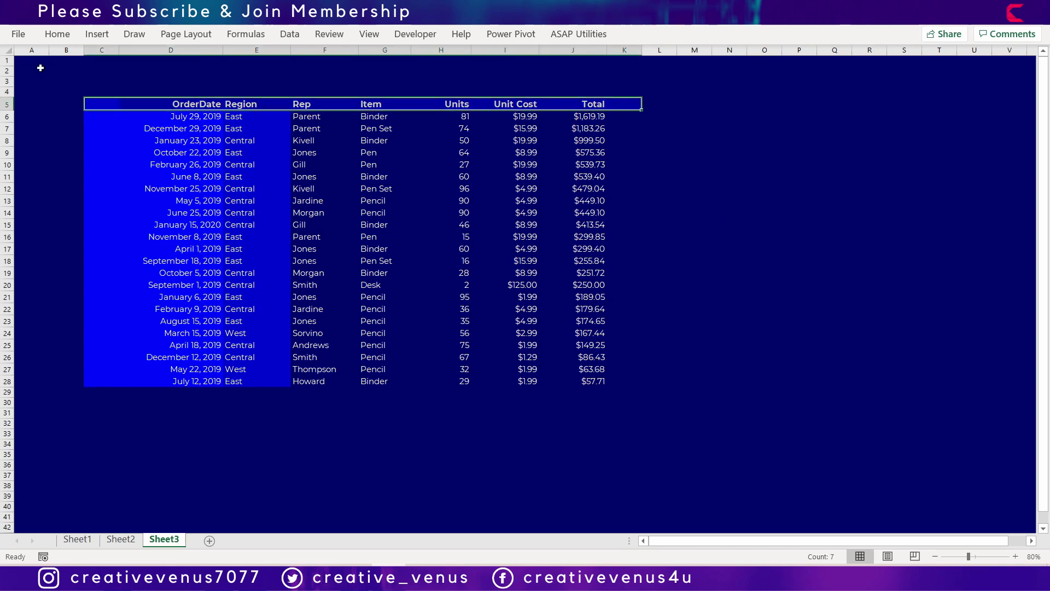
click(57, 34)
click(229, 82)
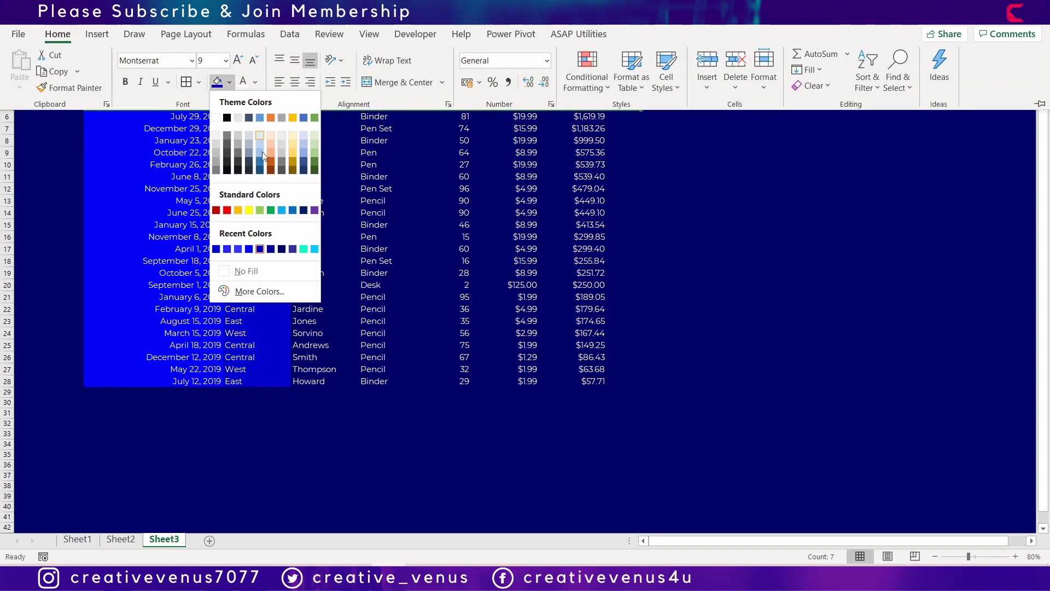
click(261, 292)
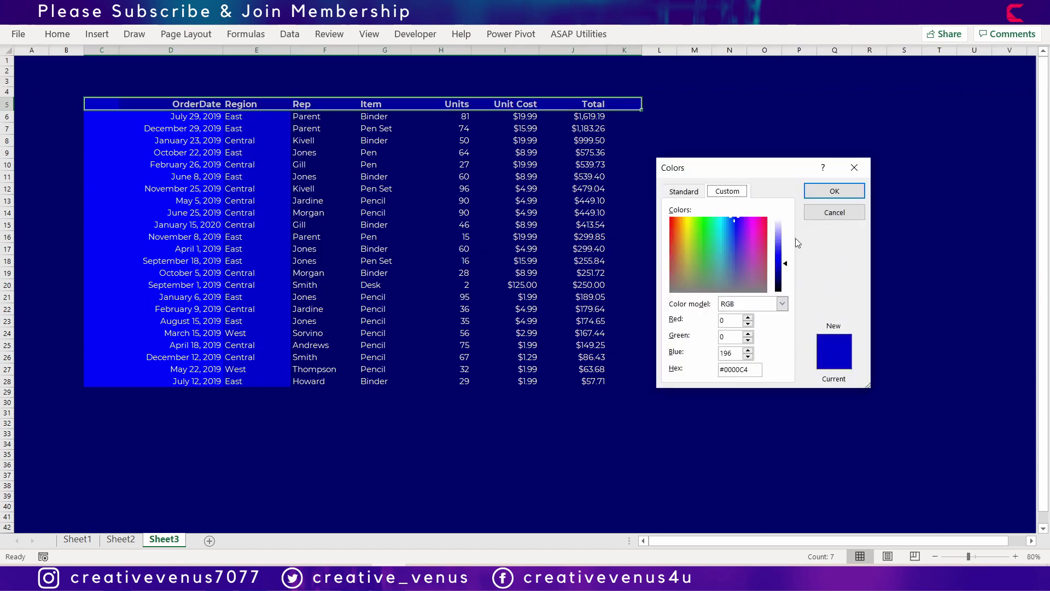
click(684, 191)
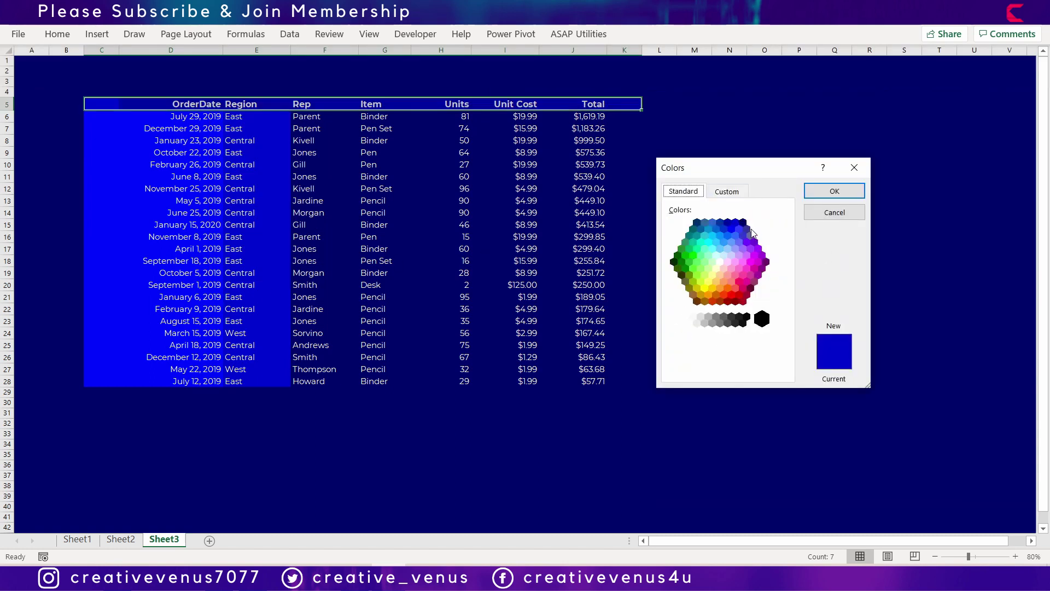
click(747, 228)
click(738, 233)
click(730, 229)
click(712, 222)
click(719, 222)
click(728, 235)
click(731, 229)
click(834, 191)
Step: Clear the selection and check the Region and first Rep cells
click(743, 212)
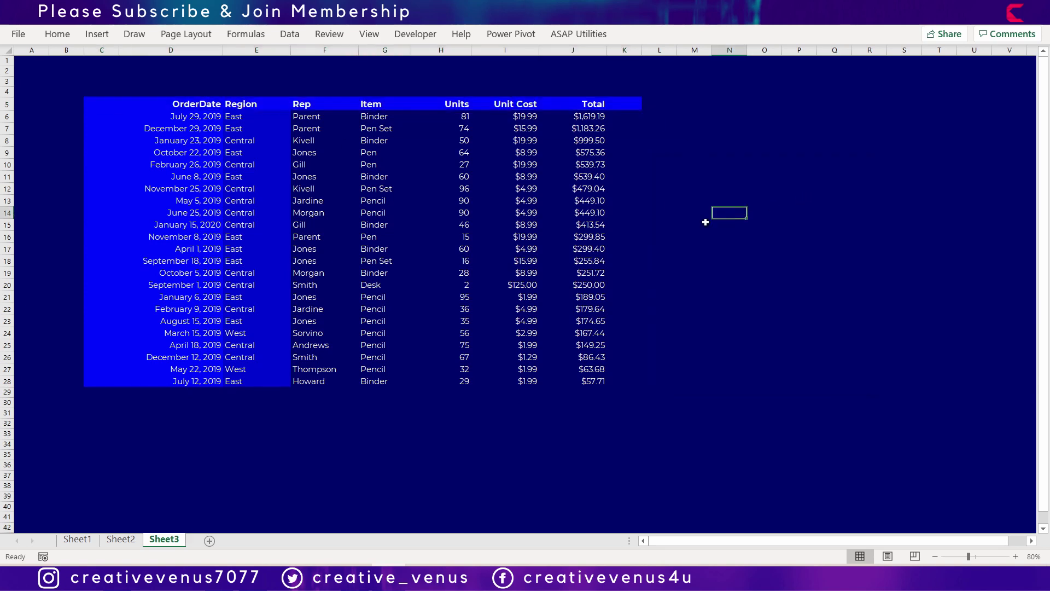
click(704, 223)
click(275, 140)
click(310, 117)
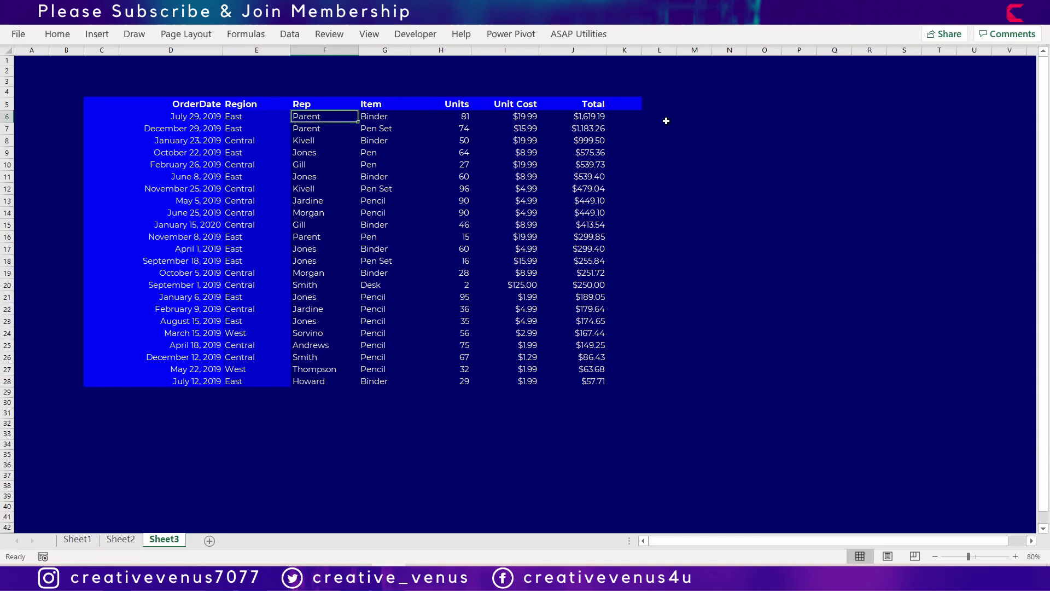
click(667, 153)
Step: Drag row 5 taller and Middle Align the OrderDate-to-Total headings
drag(597, 120, 593, 381)
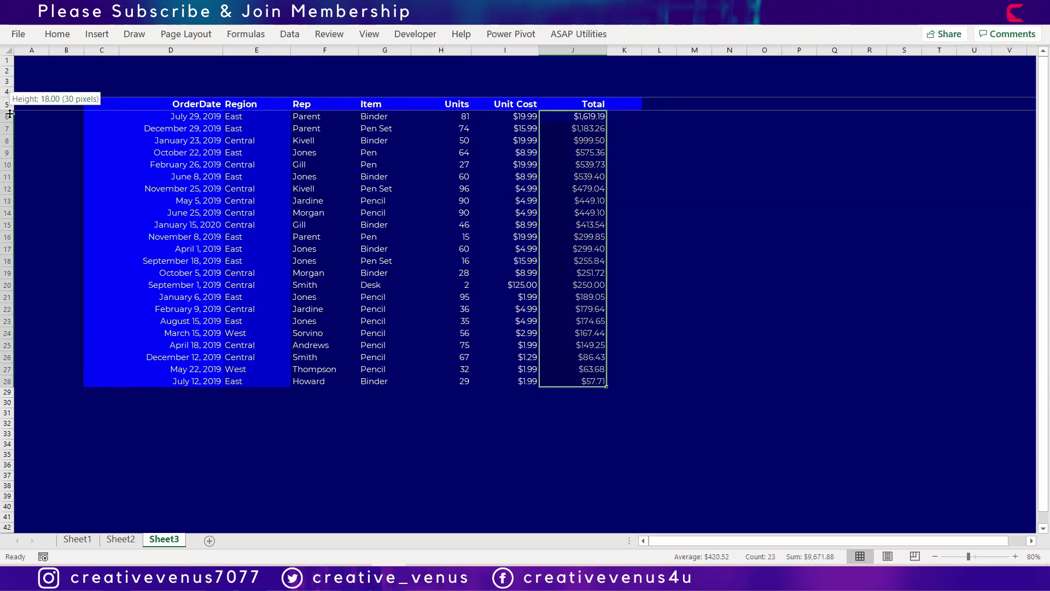
drag(11, 112, 8, 391)
click(49, 32)
click(297, 61)
click(694, 244)
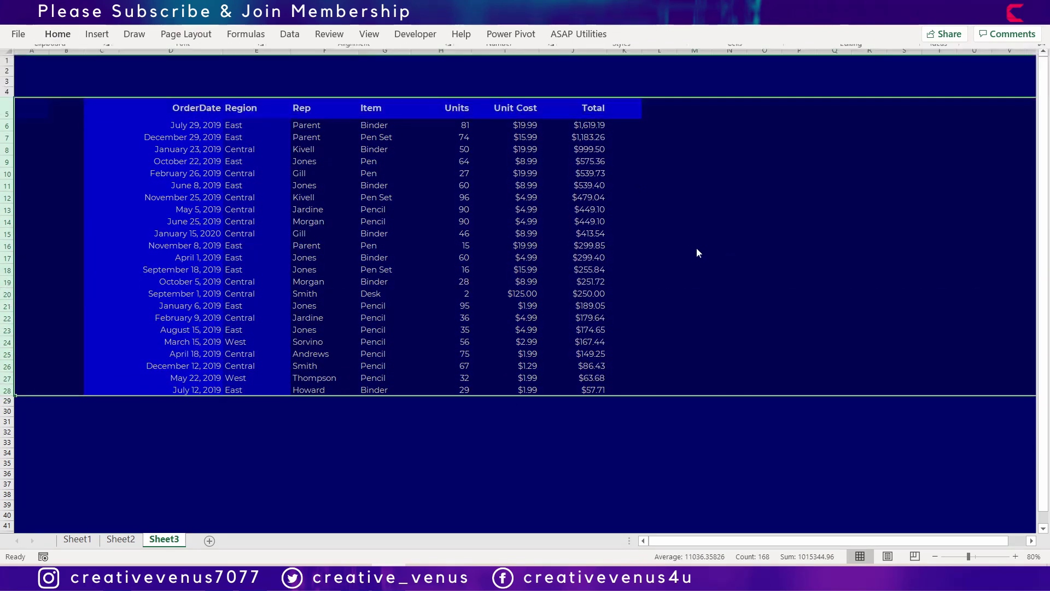
drag(117, 126, 615, 392)
Step: Give C6:J28 blue top, inside horizontal and bottom borders
click(57, 35)
click(202, 82)
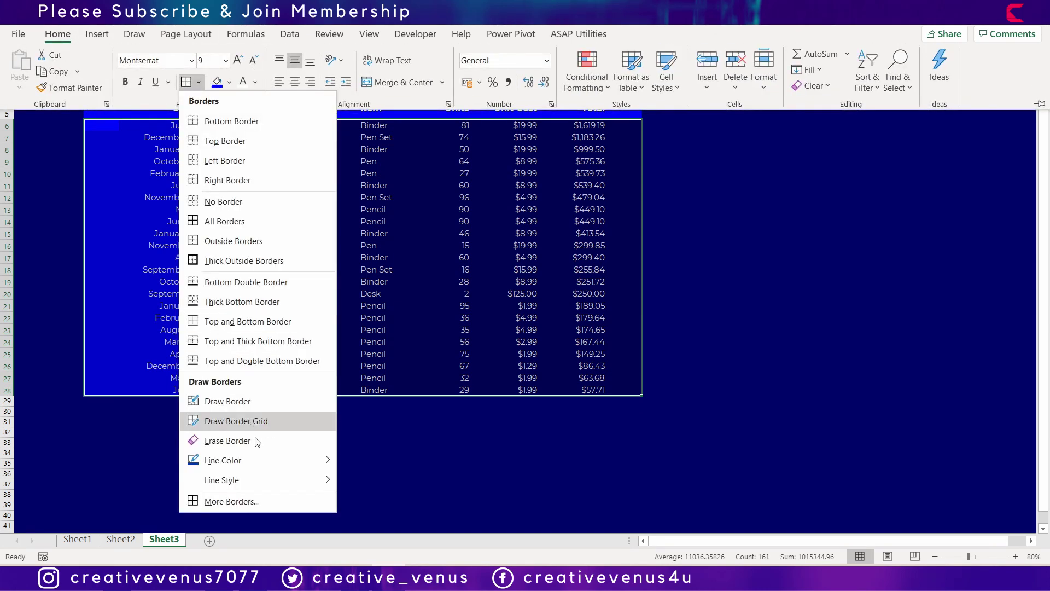
click(258, 501)
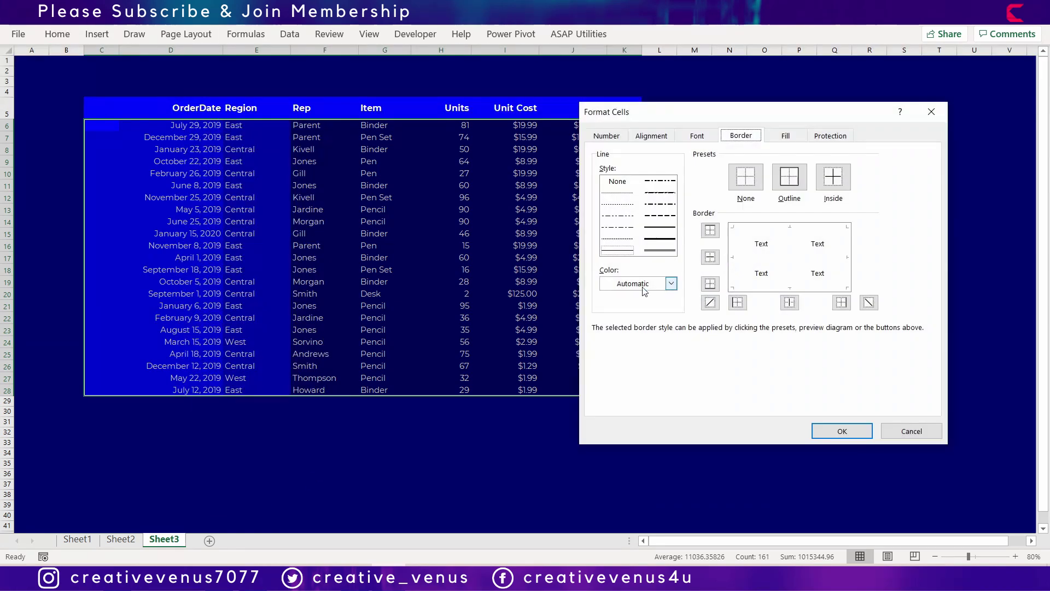
click(670, 285)
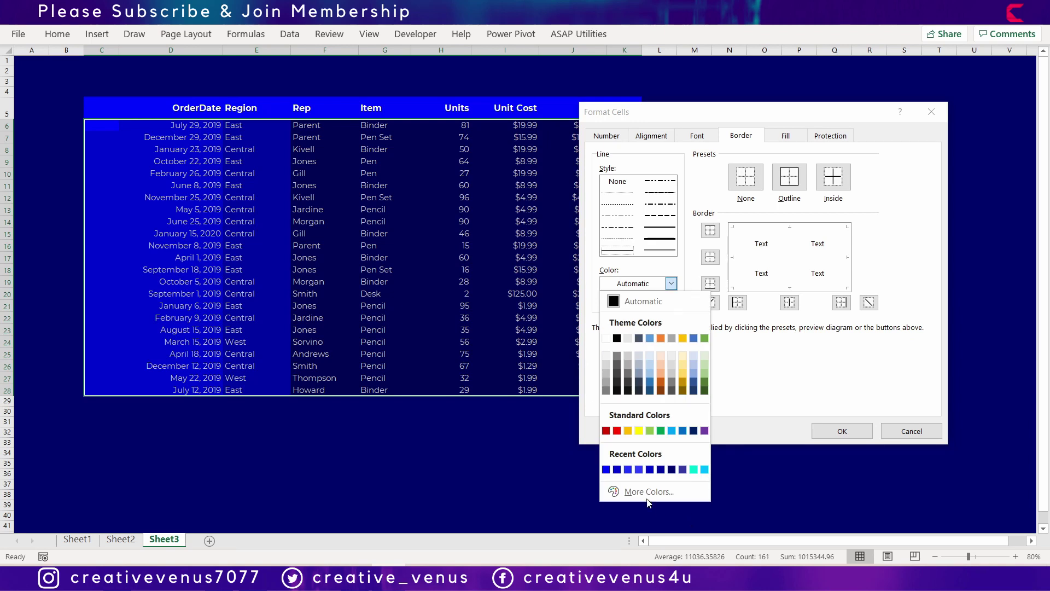
click(639, 470)
click(787, 265)
click(793, 260)
click(761, 257)
click(758, 227)
click(756, 287)
click(841, 432)
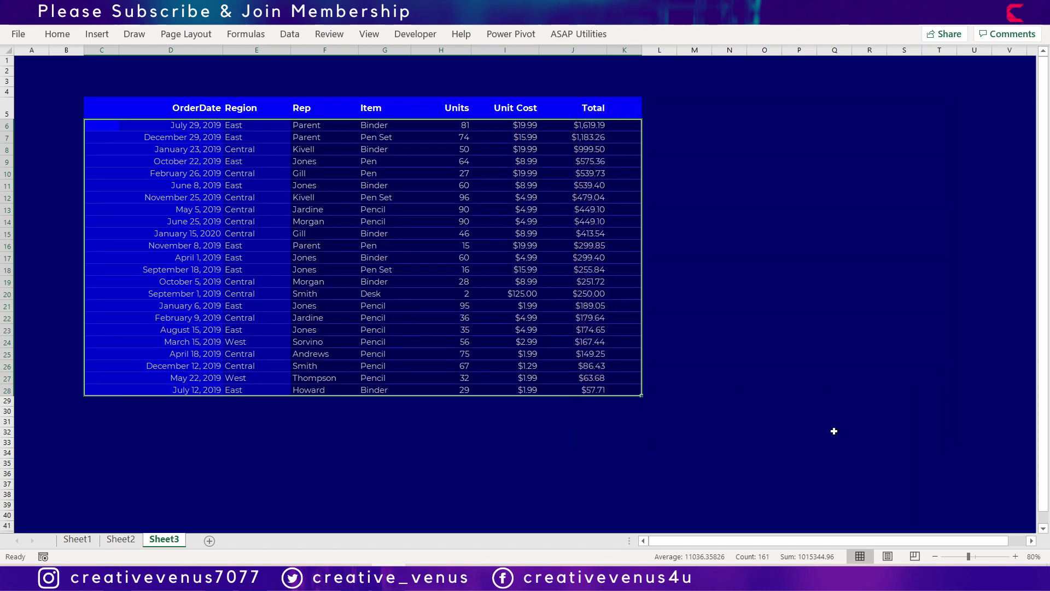
click(668, 423)
click(459, 452)
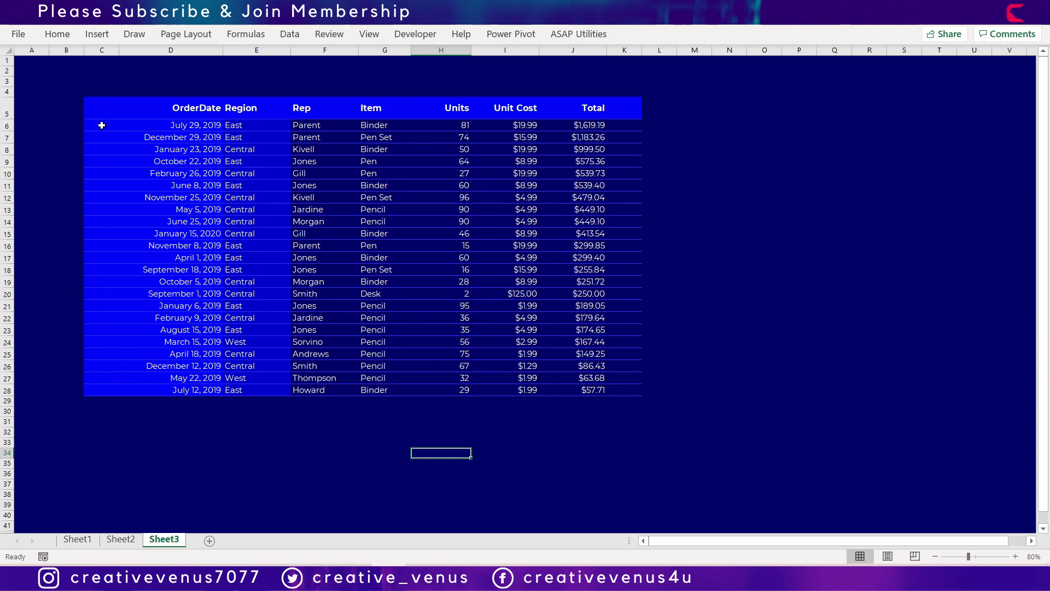
Step: Add a double bottom border to row C29:K29 beneath the table
drag(93, 405, 626, 407)
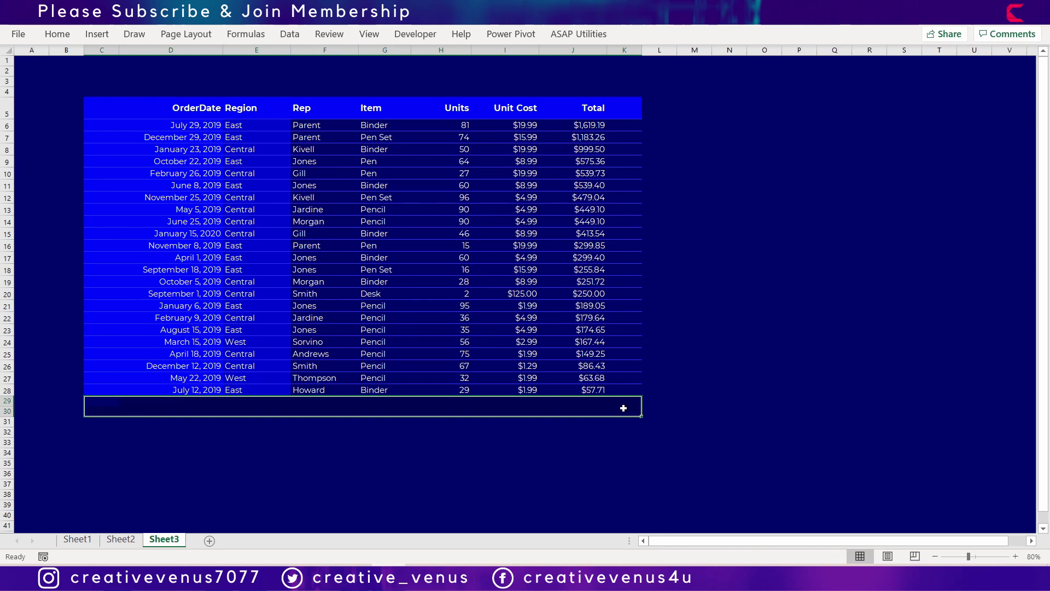
click(441, 463)
drag(93, 405, 626, 405)
click(57, 34)
click(198, 82)
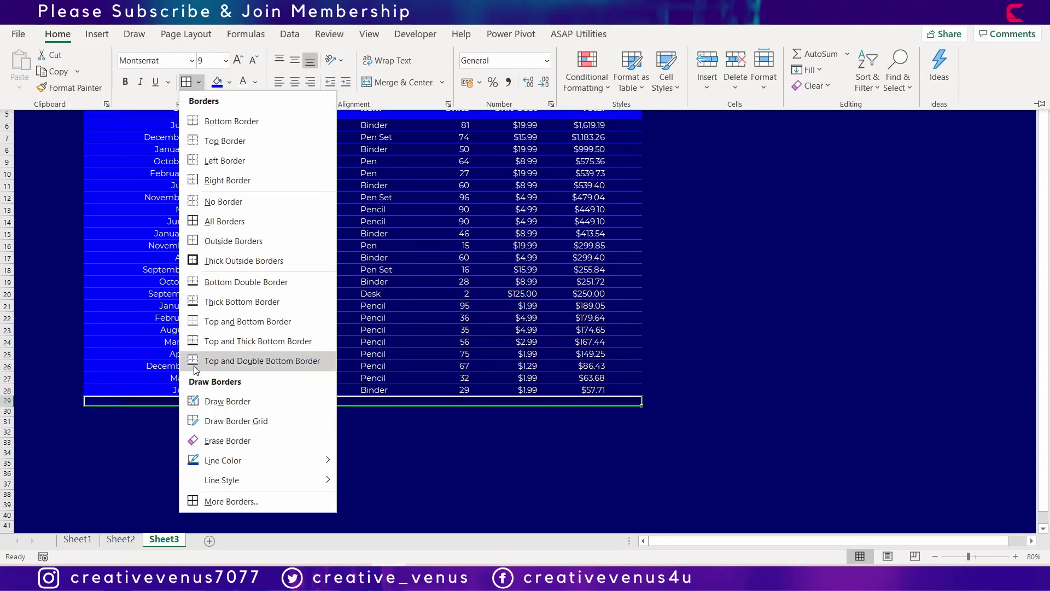
click(201, 288)
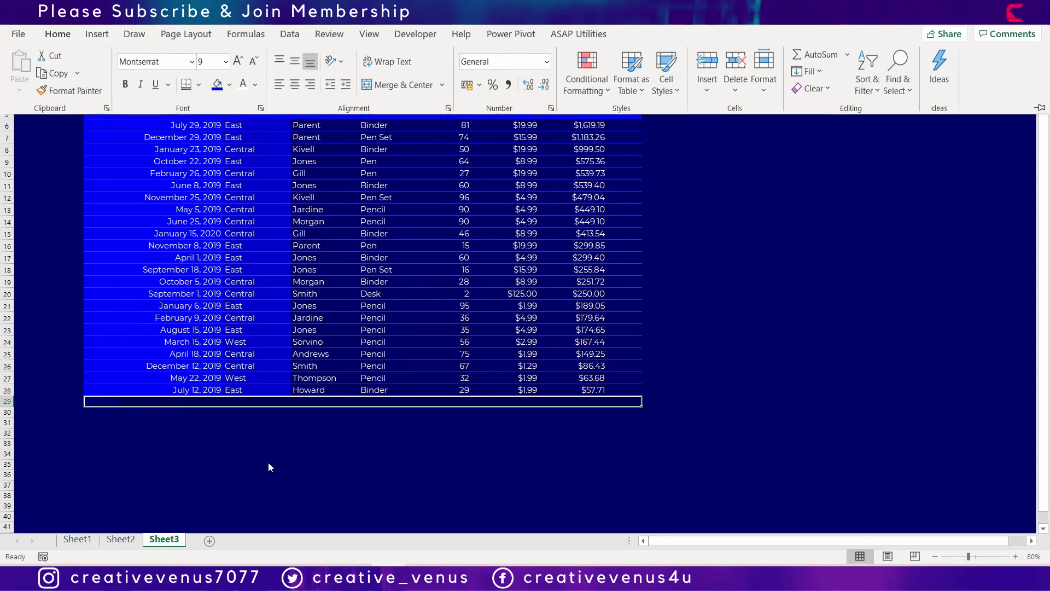
click(179, 442)
click(87, 433)
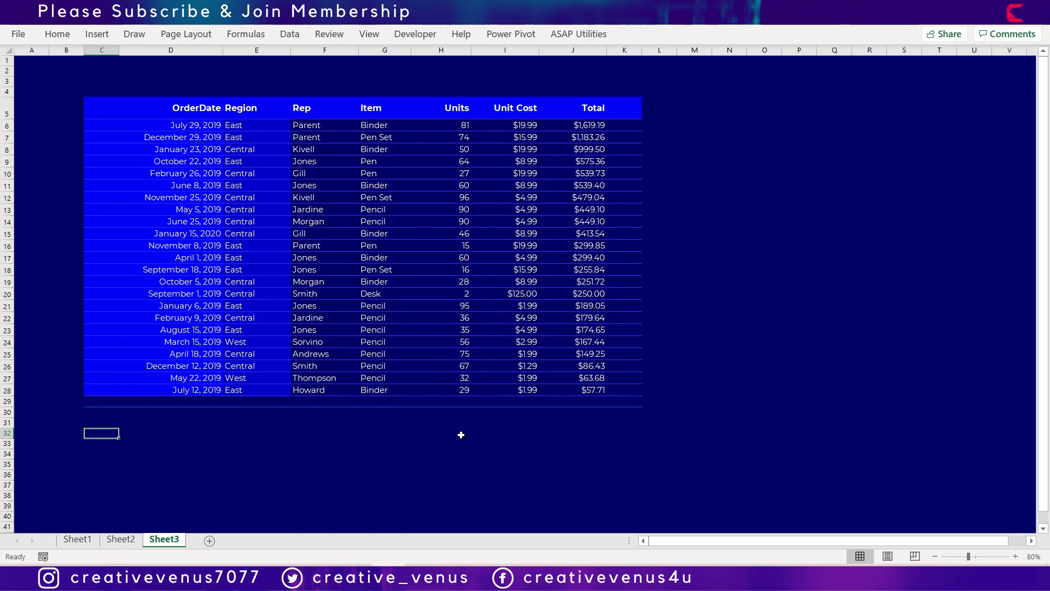
click(716, 221)
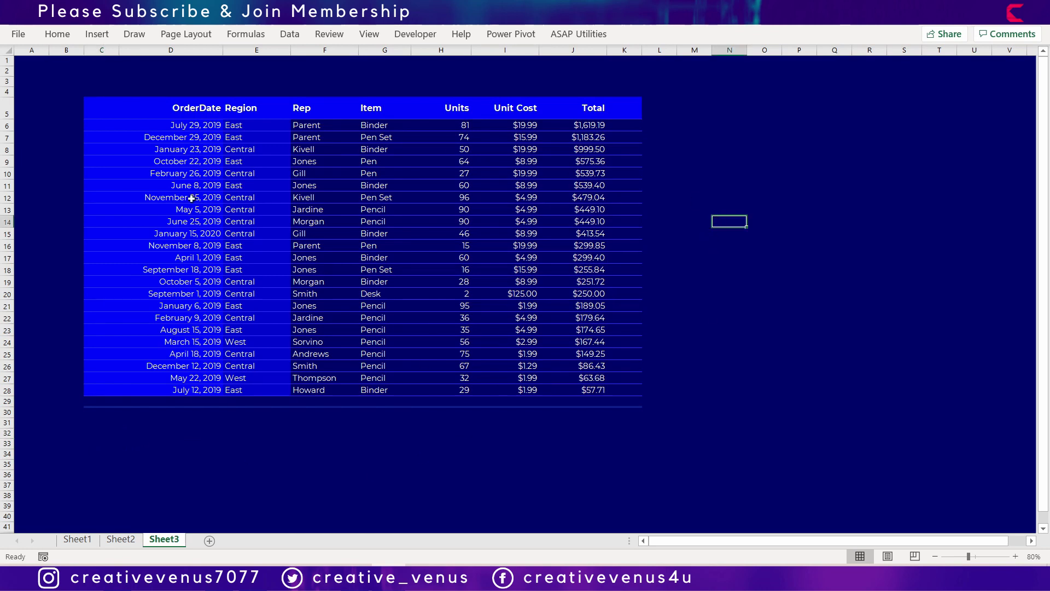
Step: Resize data rows 6–28 together by dragging a row boundary
drag(7, 125, 3, 393)
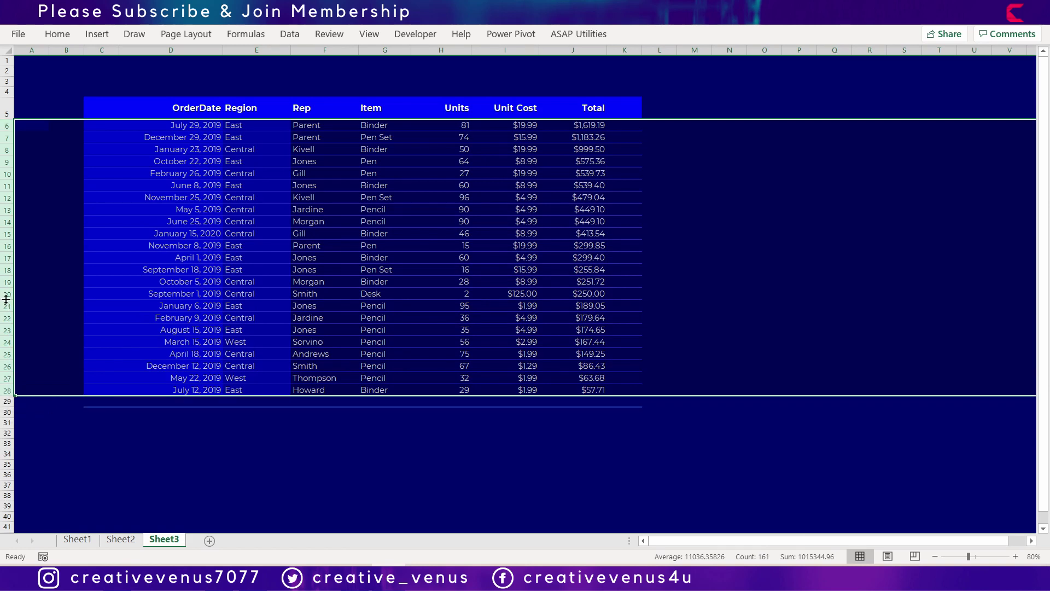
drag(6, 299, 9, 298)
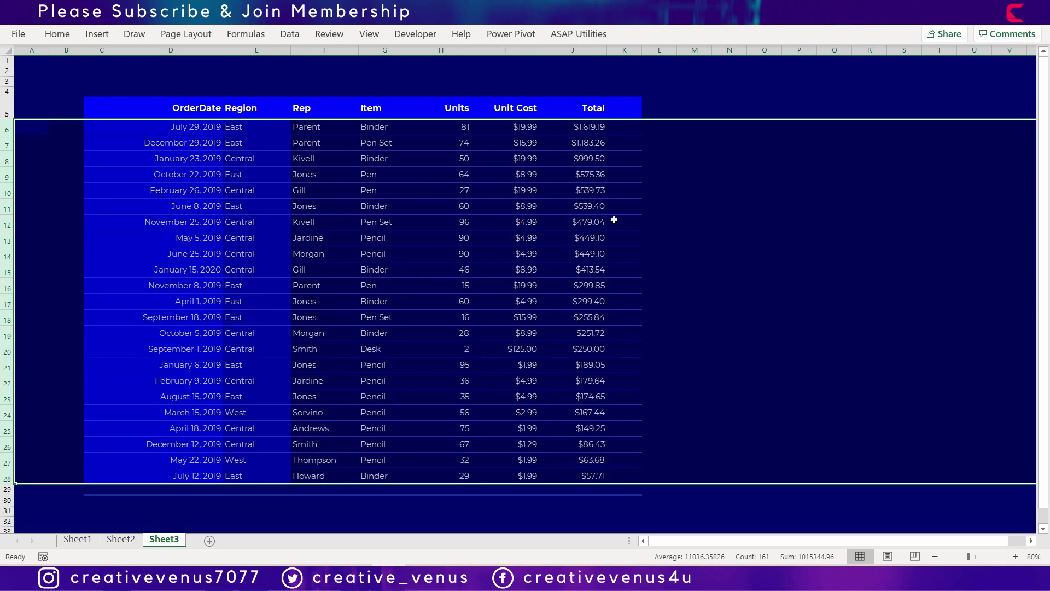
click(731, 251)
click(765, 254)
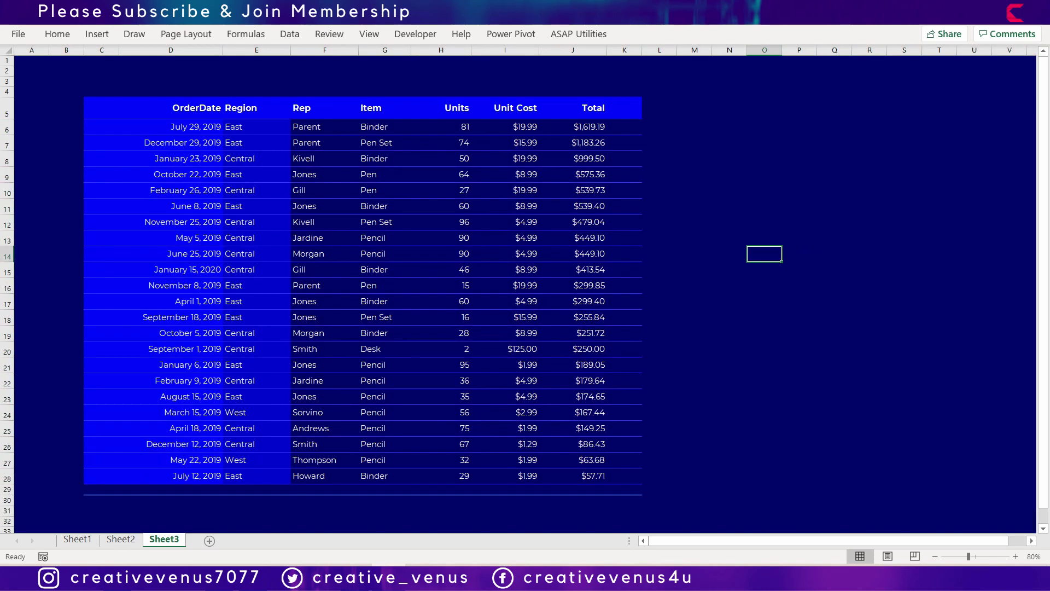
Step: Hide empty row 29 and select the OrderDate and Region values D6:E28
drag(12, 495, 11, 485)
click(805, 359)
click(709, 337)
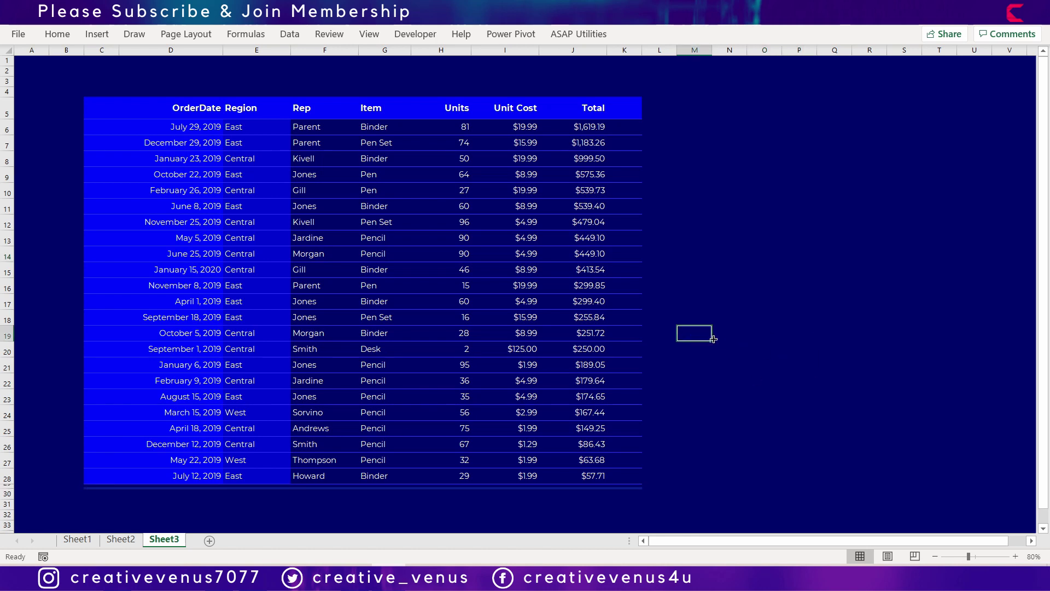
drag(190, 131, 241, 475)
Step: Bold the order dates and regions in D6:E28
key(ctrl+b)
click(764, 314)
click(763, 269)
Step: Draw a tall parallelogram right of the table and narrow its slant
key(alt+n)
key(s)
key(h)
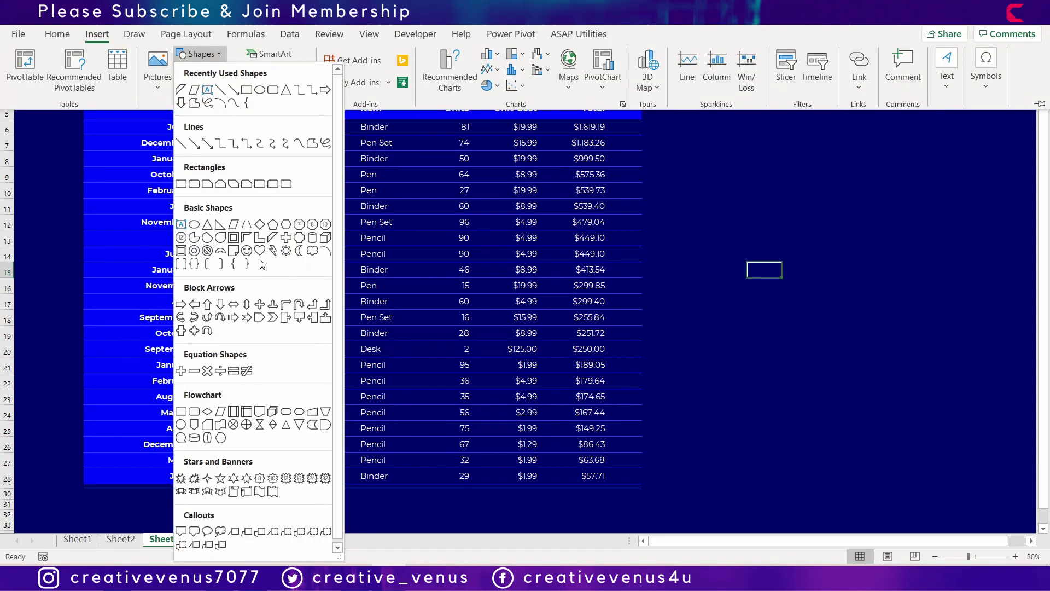
click(277, 239)
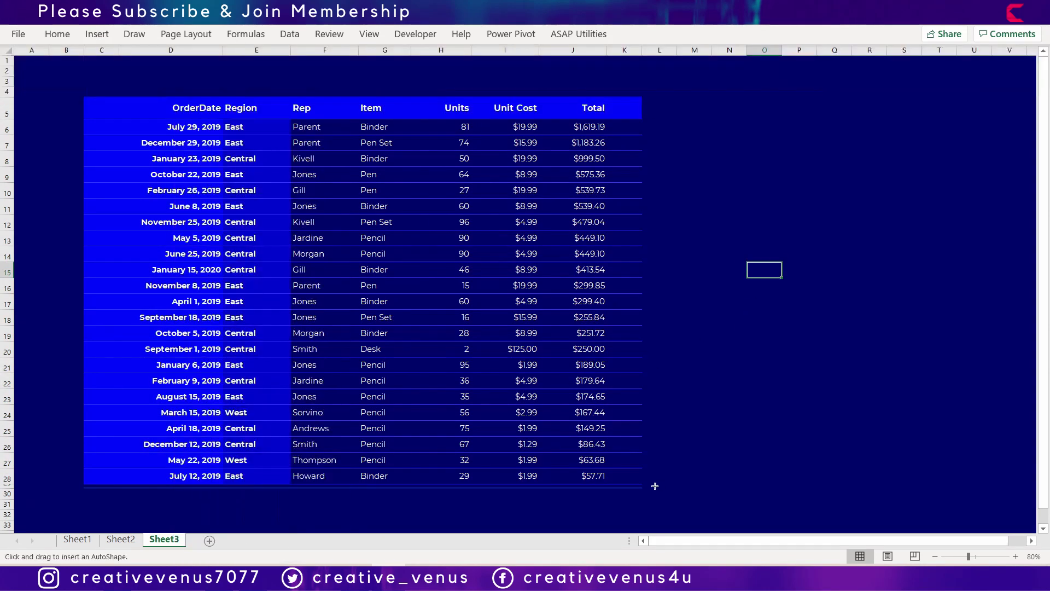
drag(649, 486, 985, 101)
drag(649, 298, 649, 333)
Step: Switch the band's fill to a gradient in Format Shape
right_click(767, 229)
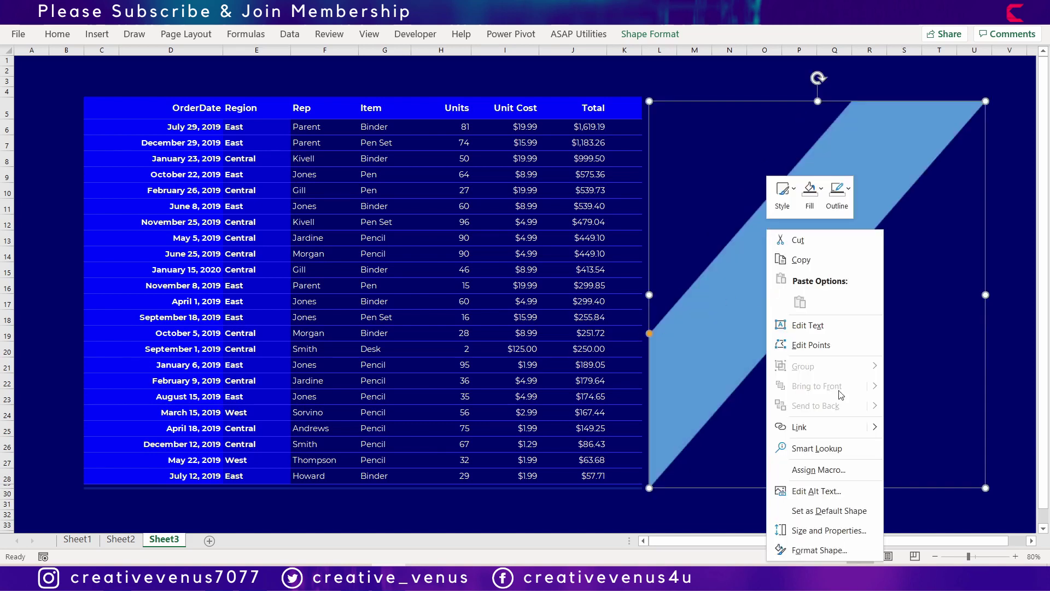
click(841, 550)
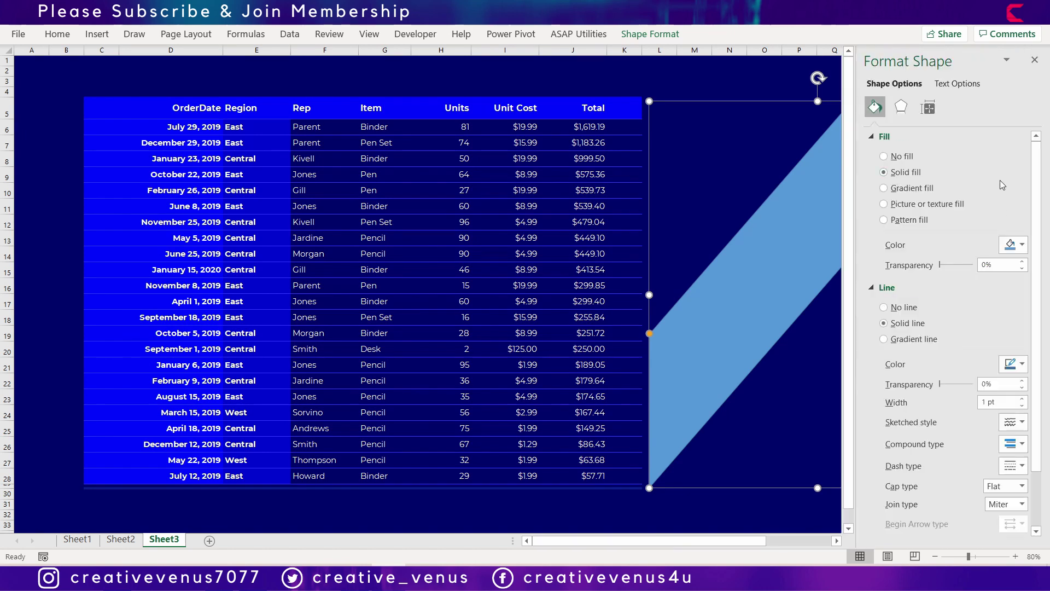
click(920, 192)
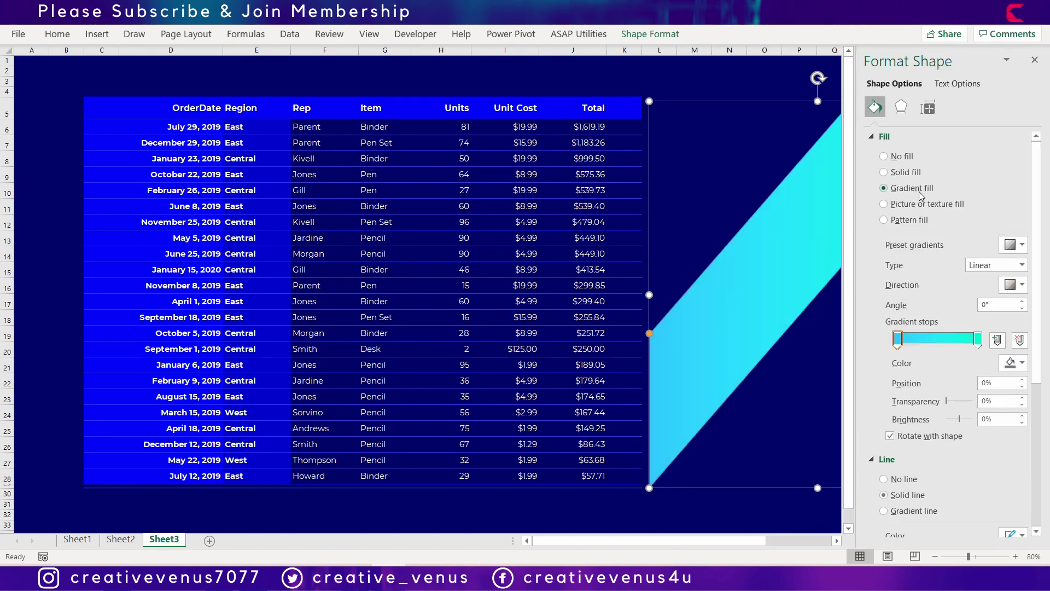
click(1014, 363)
click(978, 549)
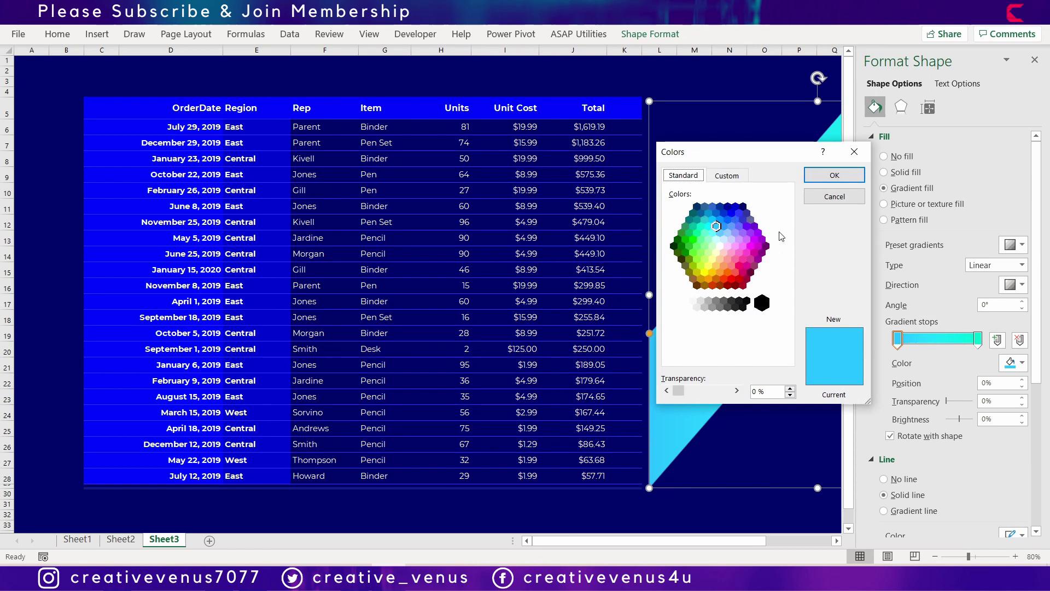
click(714, 175)
click(704, 175)
click(809, 198)
Step: Colour the gradient stops blue and add a middle stop at 55%
click(1020, 362)
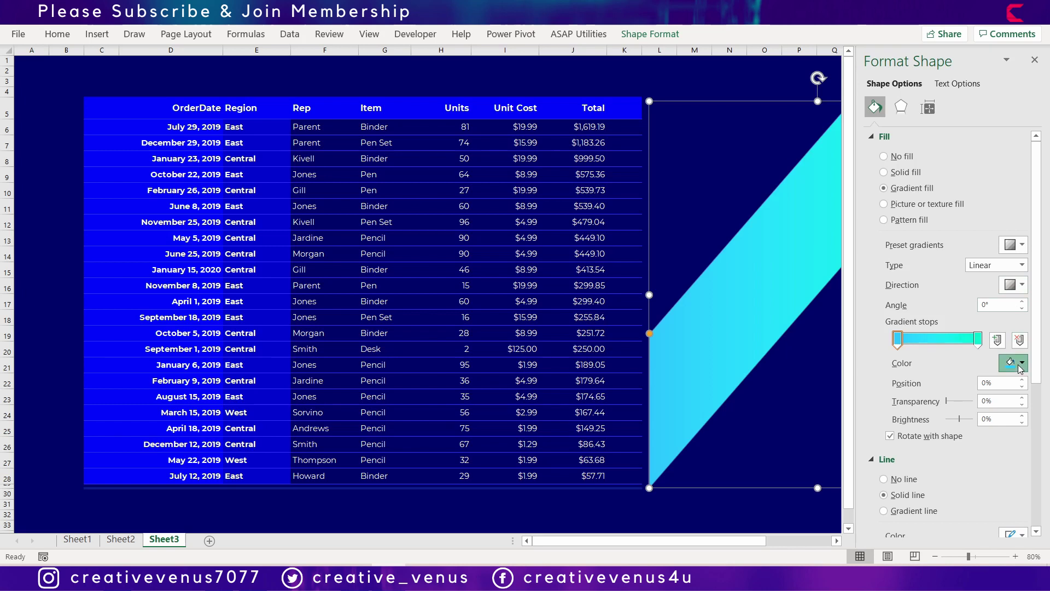
click(976, 529)
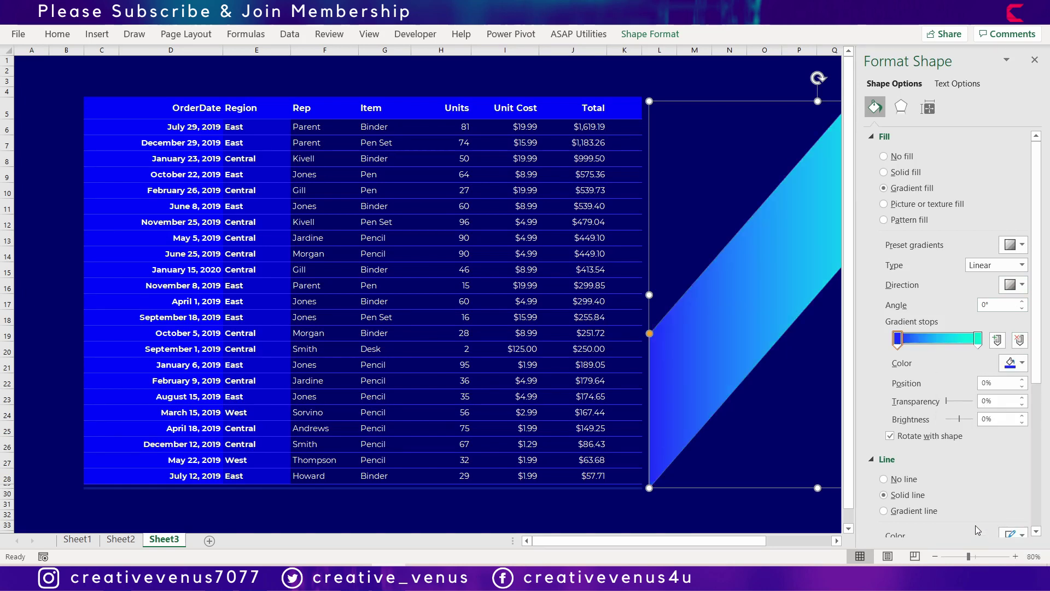
click(977, 339)
click(1014, 363)
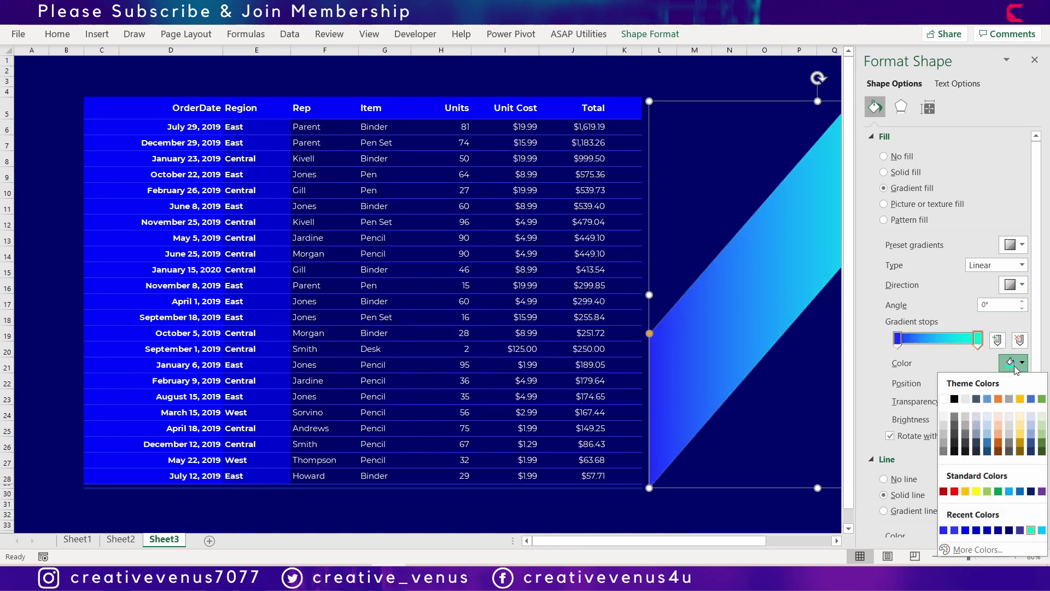
click(966, 530)
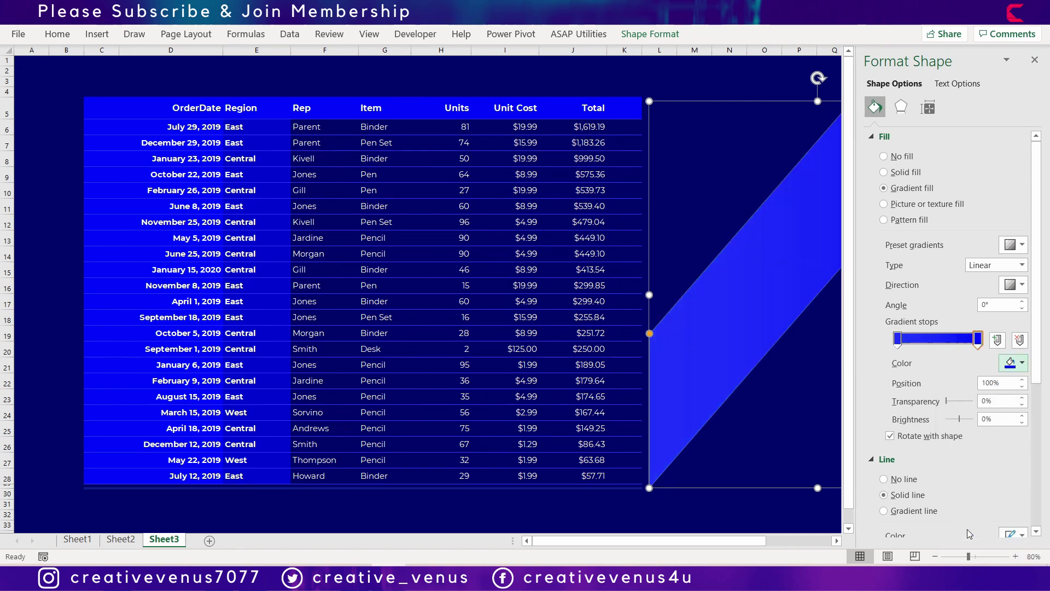
drag(929, 338, 941, 338)
click(1009, 364)
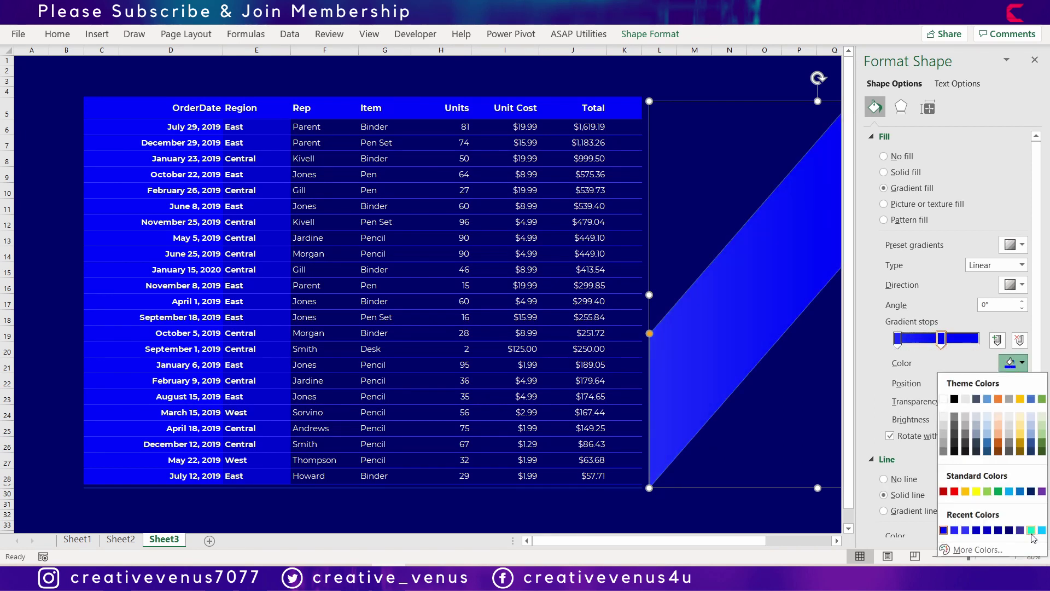
click(965, 530)
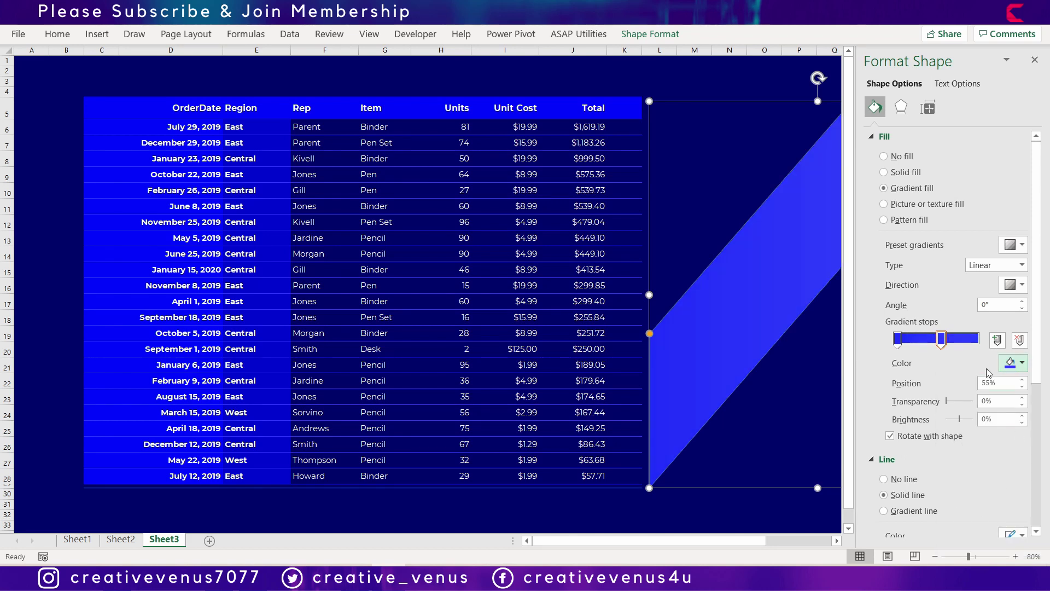
Step: Make the end stop teal, drop the dark-blue stop, and move the blue stop to the start
click(976, 339)
click(1015, 362)
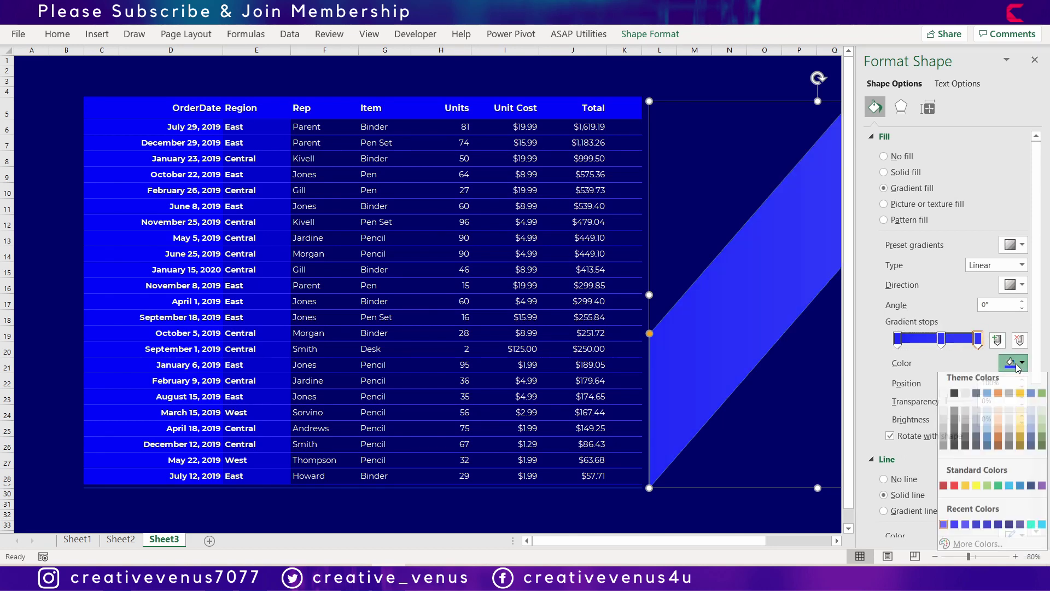
click(1031, 530)
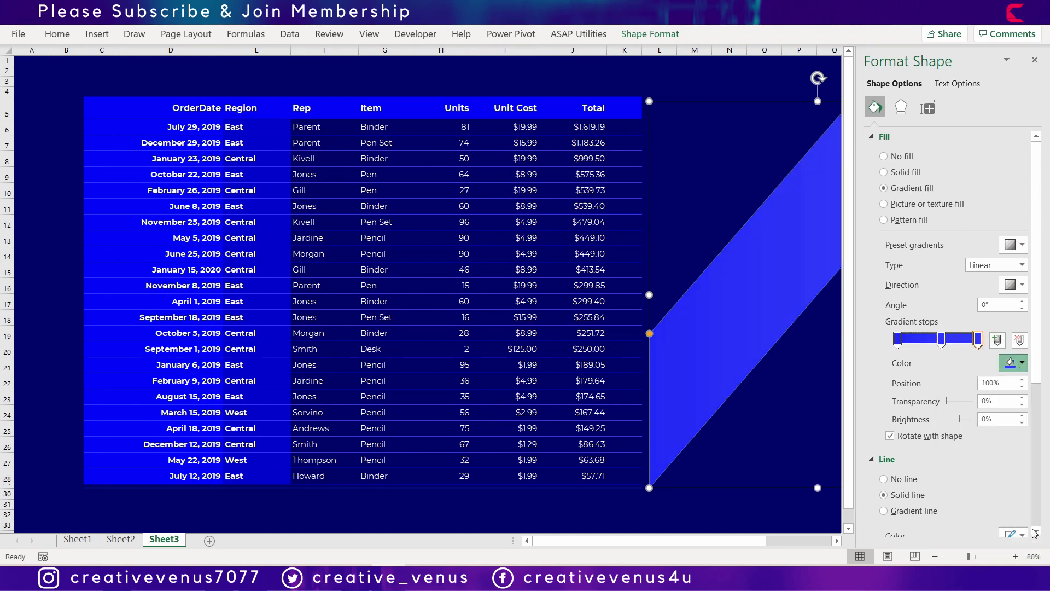
click(941, 341)
mouse_move(942, 346)
mouse_down()
mouse_move(923, 347)
mouse_move(978, 342)
mouse_move(946, 346)
mouse_up()
click(1019, 340)
click(946, 338)
drag(920, 340, 898, 339)
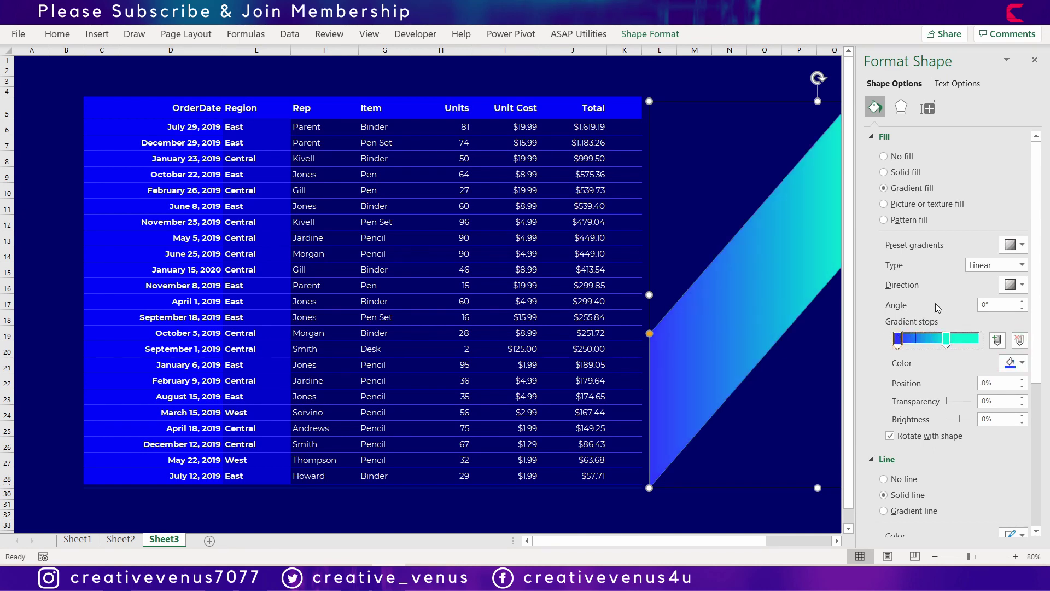
Step: Change the teal end stop to a brighter light cyan
click(946, 339)
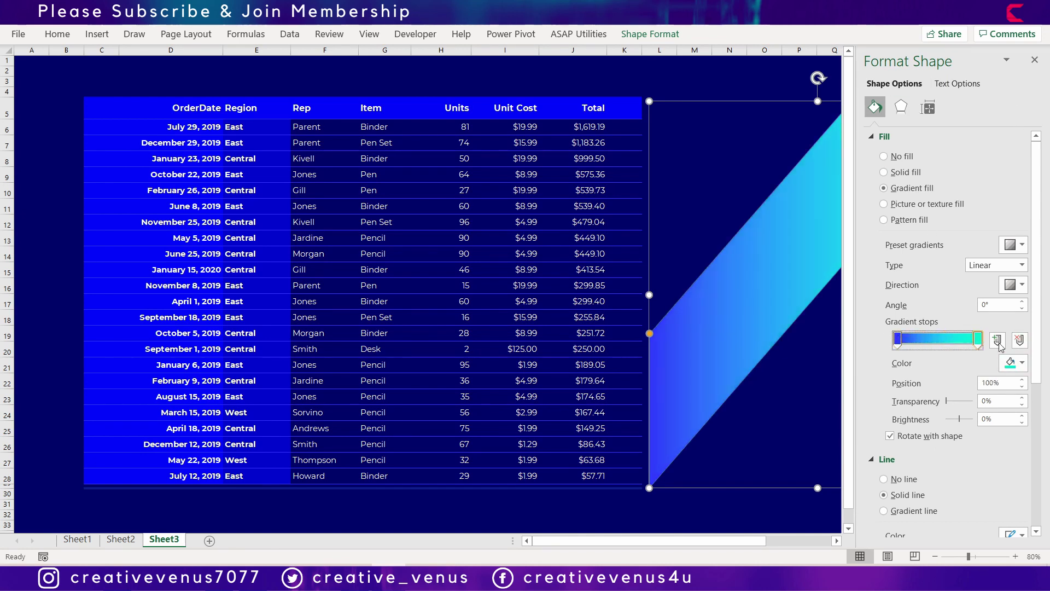
click(1011, 362)
click(992, 549)
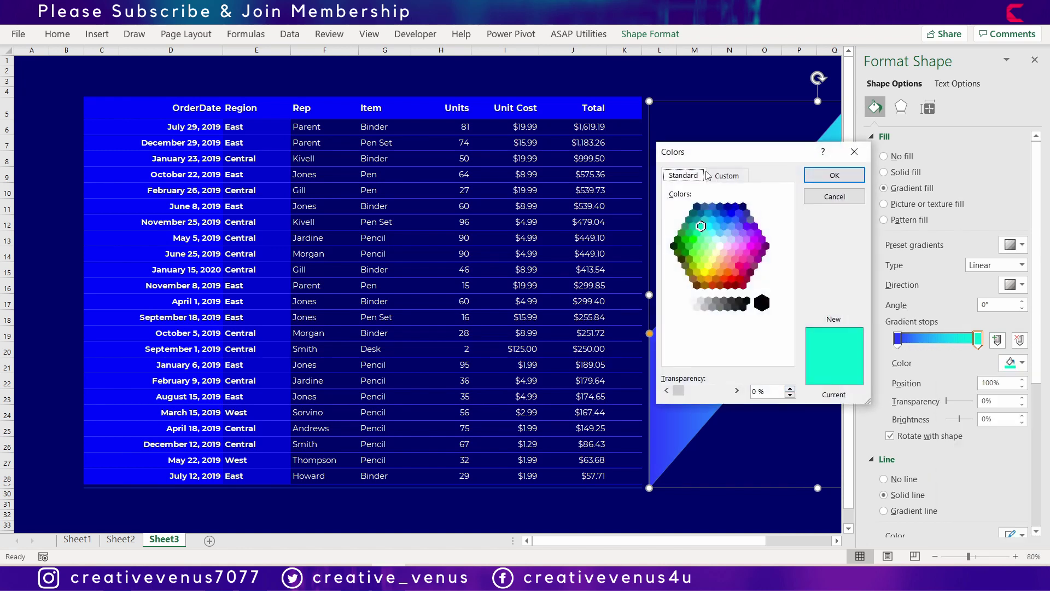
click(708, 219)
click(715, 226)
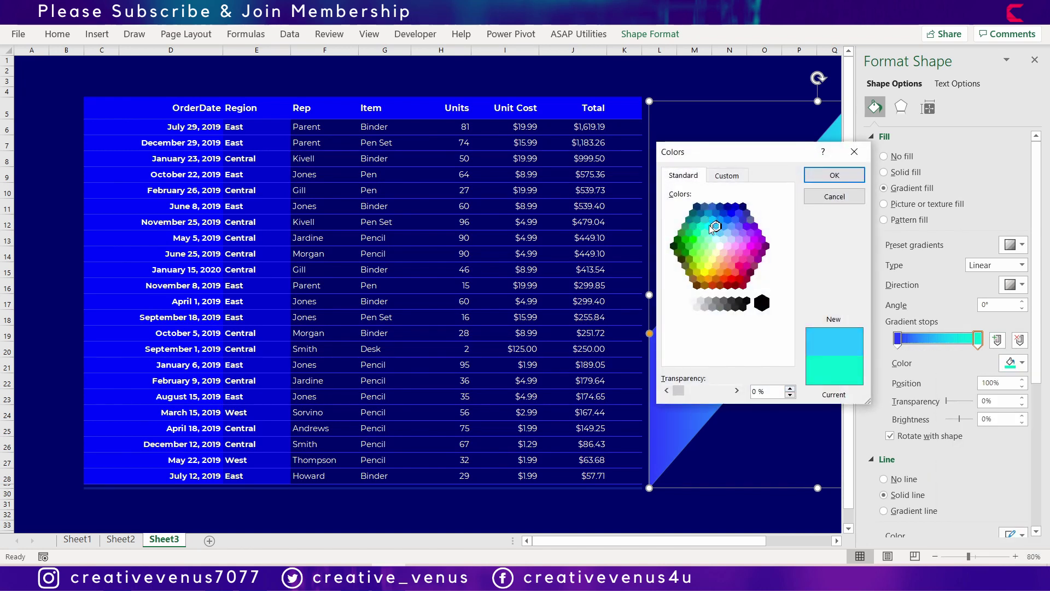
click(708, 227)
click(826, 175)
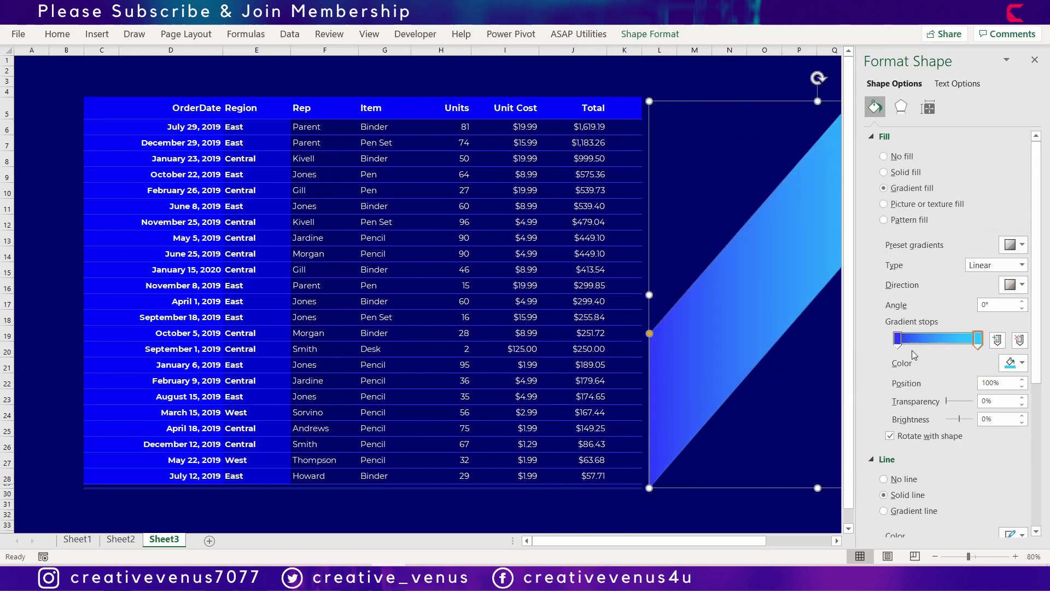
Step: Set the starting gradient stop to a deep blue
click(897, 339)
click(1018, 363)
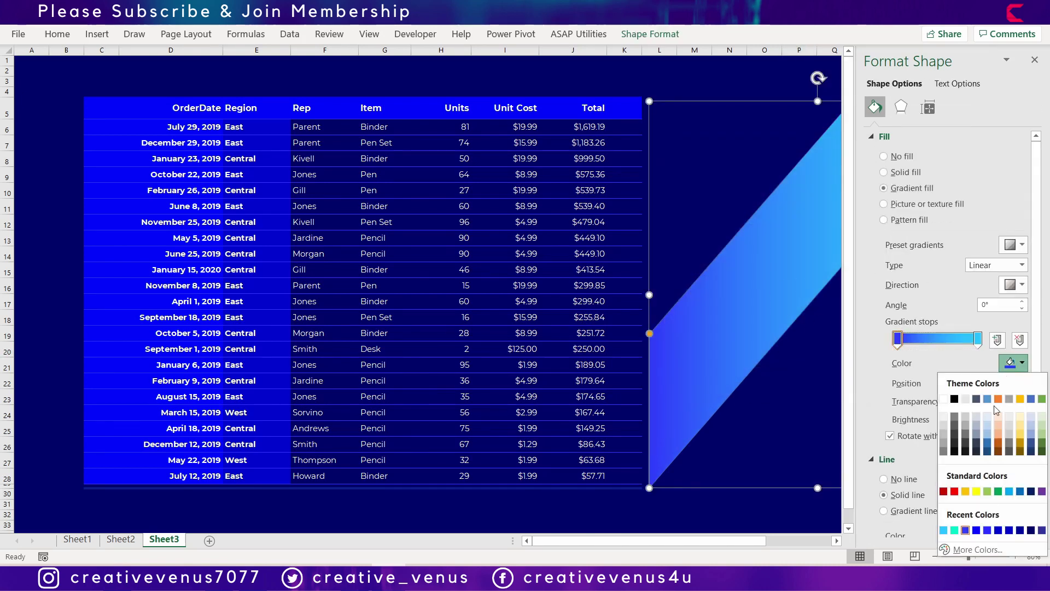
click(976, 550)
click(726, 214)
click(728, 220)
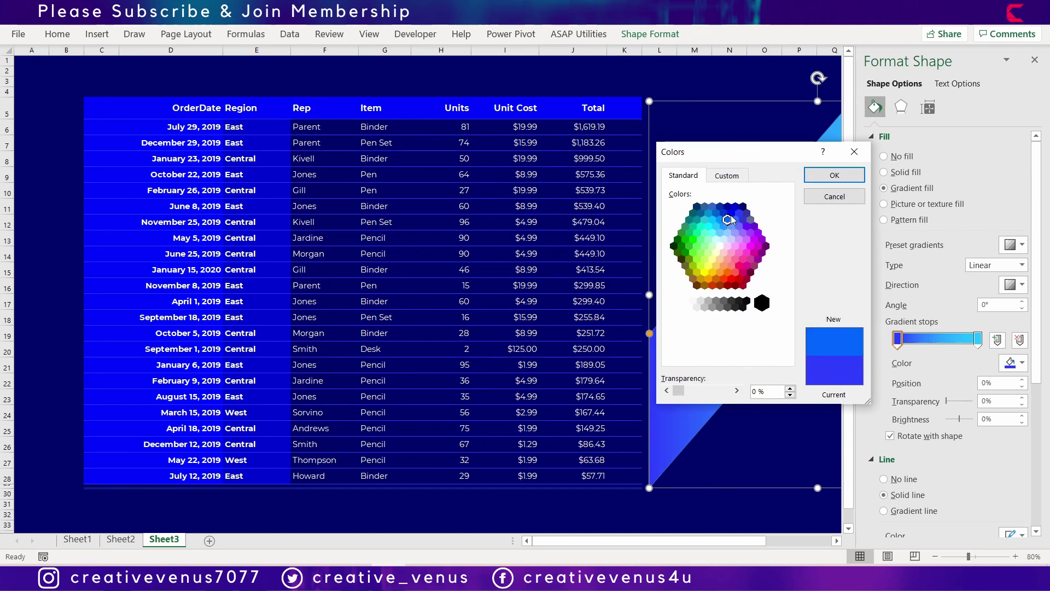
click(734, 213)
click(834, 175)
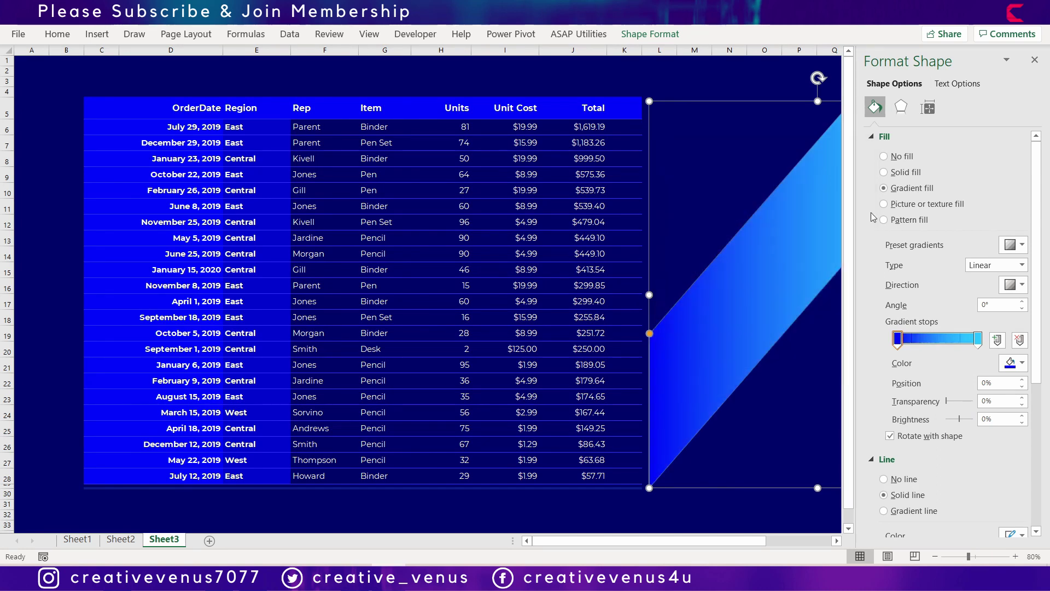
Step: Close the Format Shape pane and narrow the band's slant
click(1035, 61)
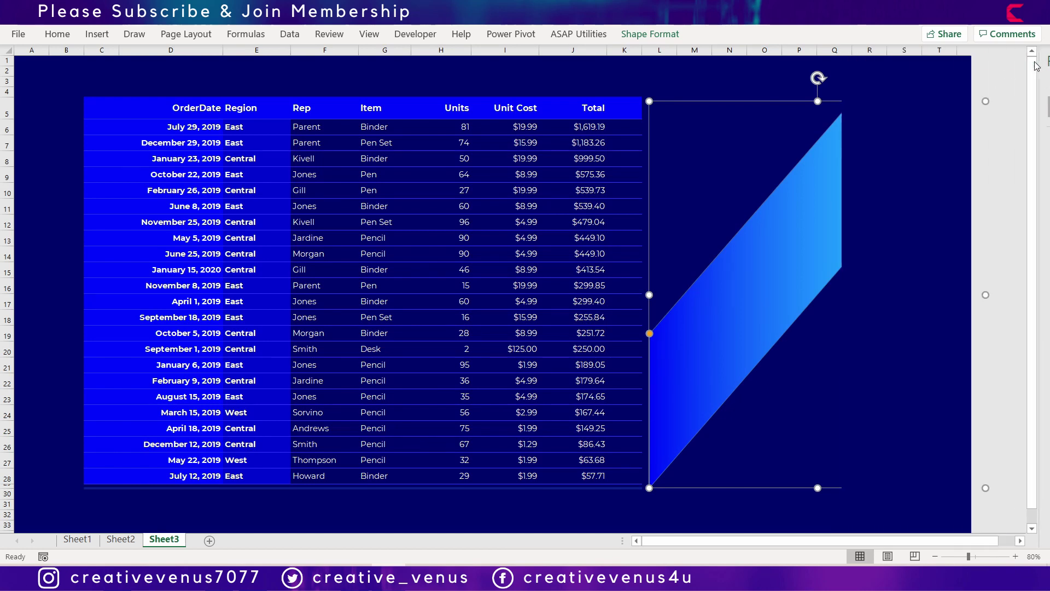
click(840, 269)
click(707, 244)
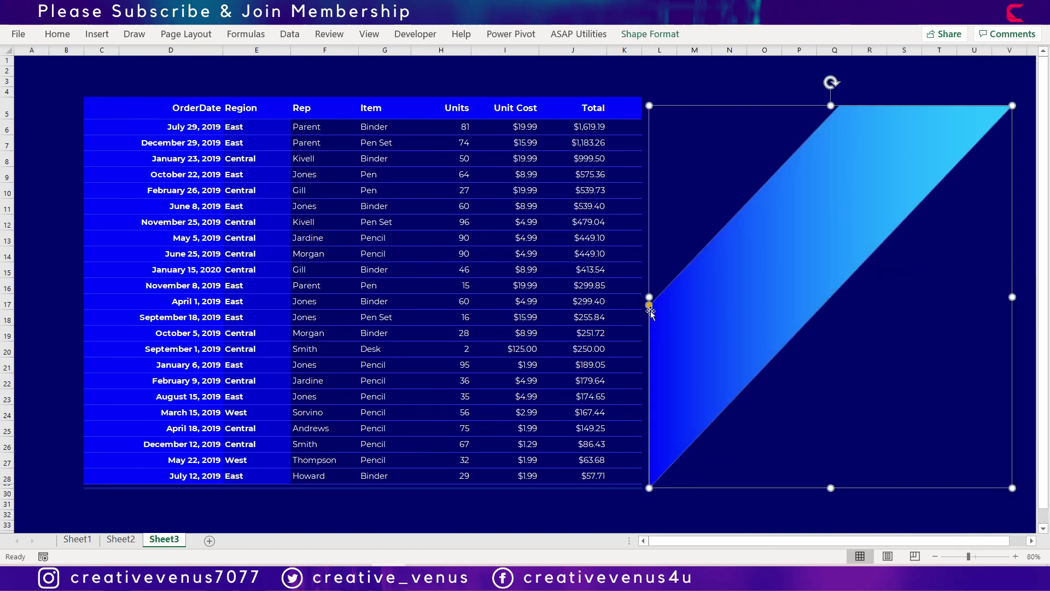
drag(651, 311, 653, 344)
Step: Draw a text box over the gradient band for the CREATIVE VENUS title
click(941, 404)
click(729, 158)
click(96, 34)
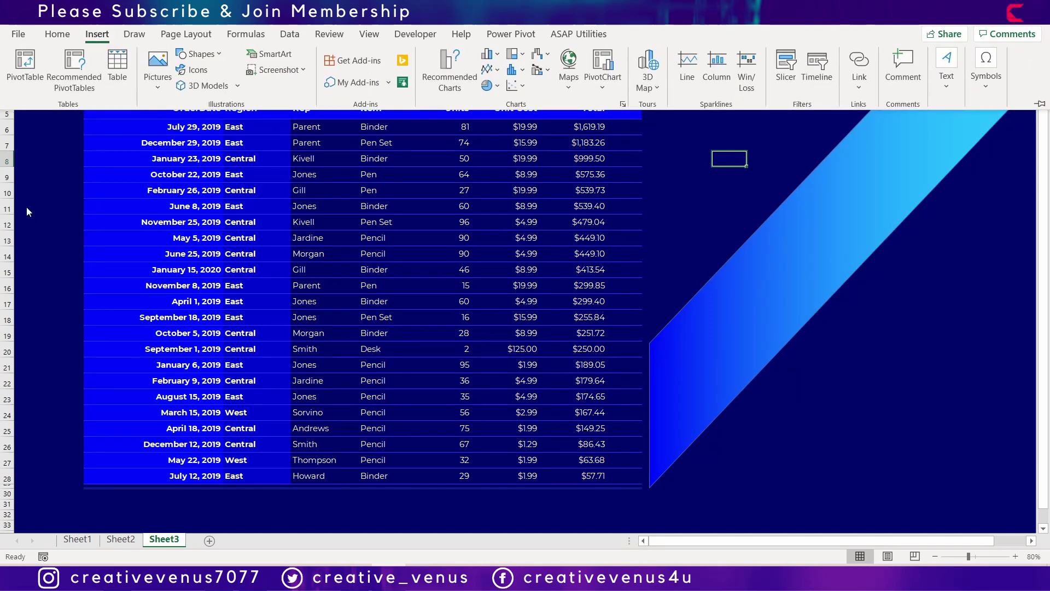
click(955, 77)
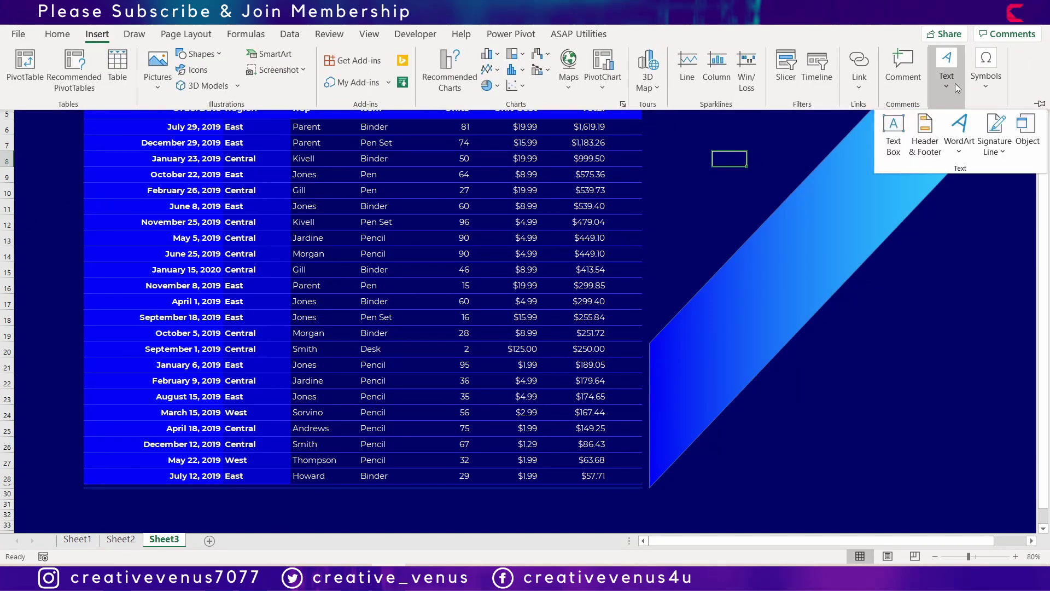
click(898, 146)
drag(697, 193, 829, 253)
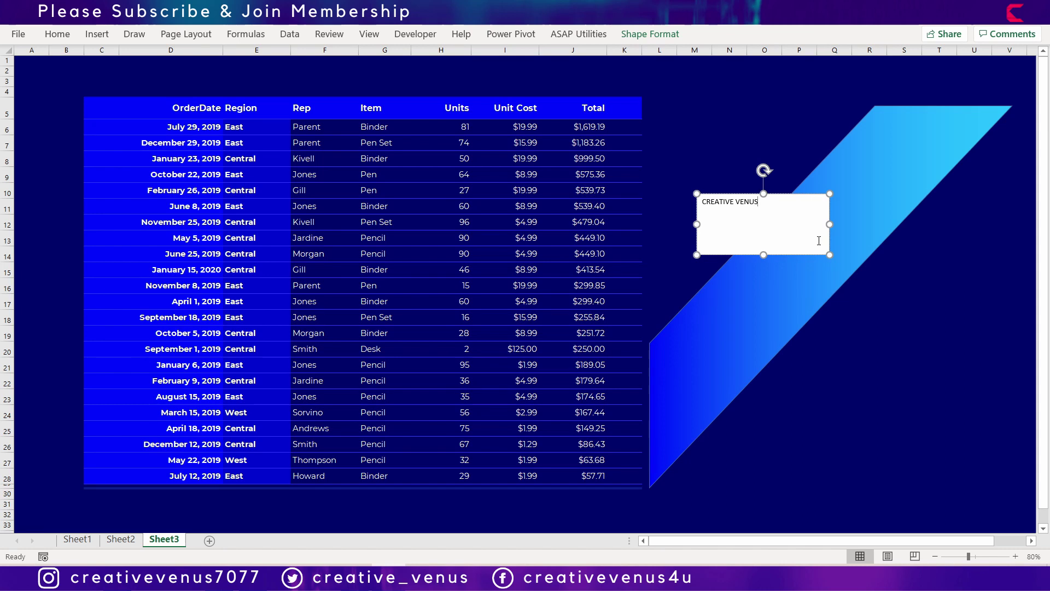
Step: Centre CREATIVE VENUS horizontally and vertically, remove the box's fill, and make the text white
key(ctrl+a)
click(57, 34)
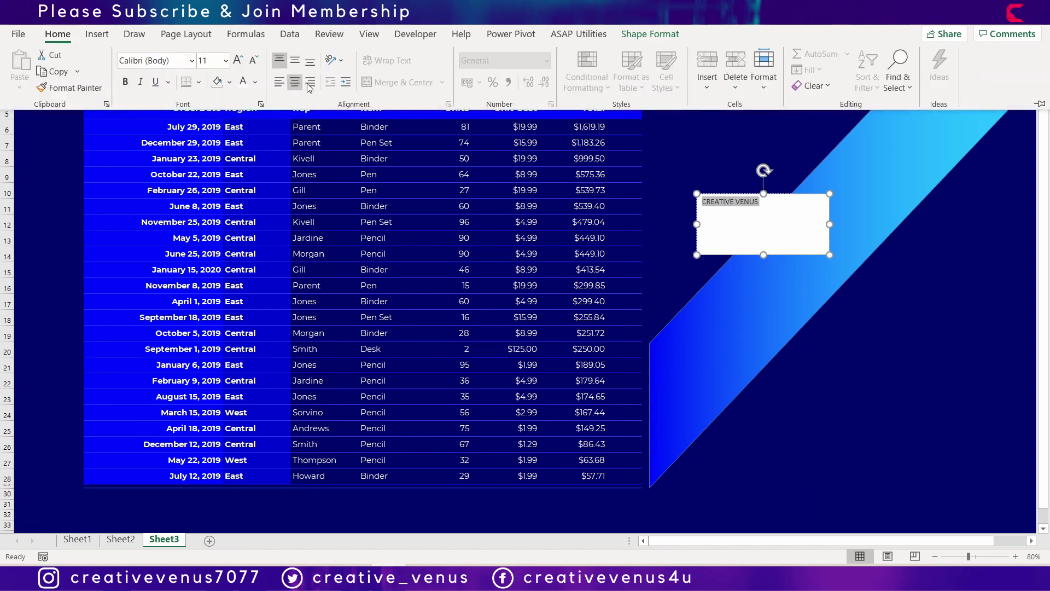
click(294, 82)
click(295, 60)
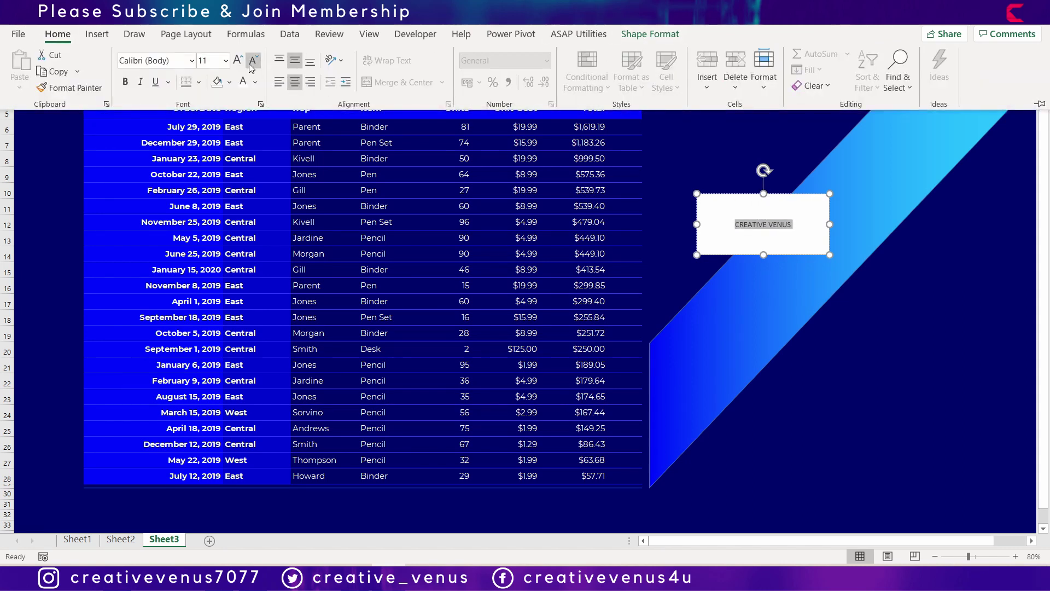
click(216, 83)
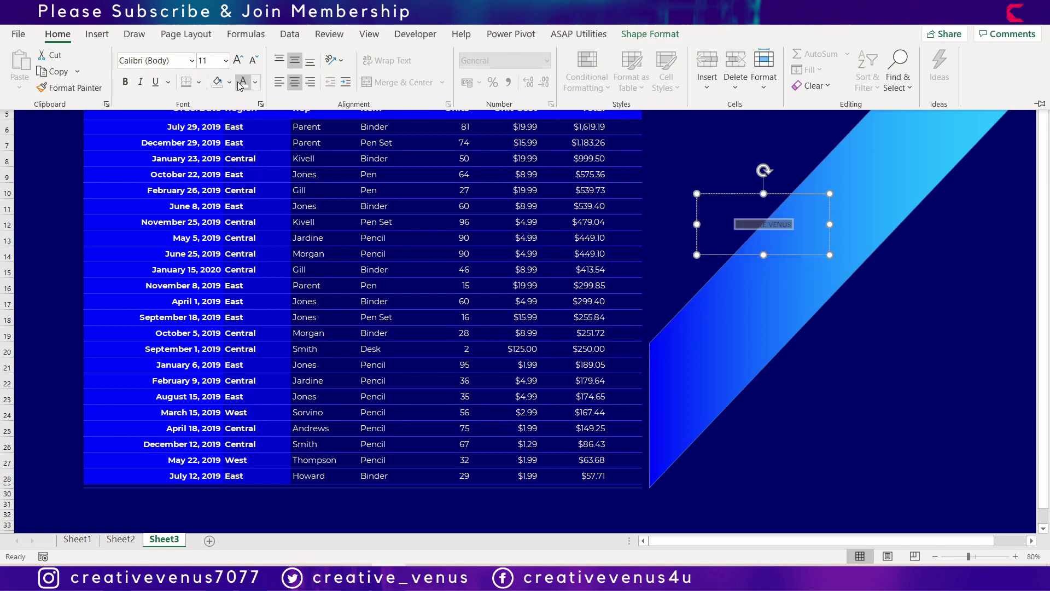
click(255, 83)
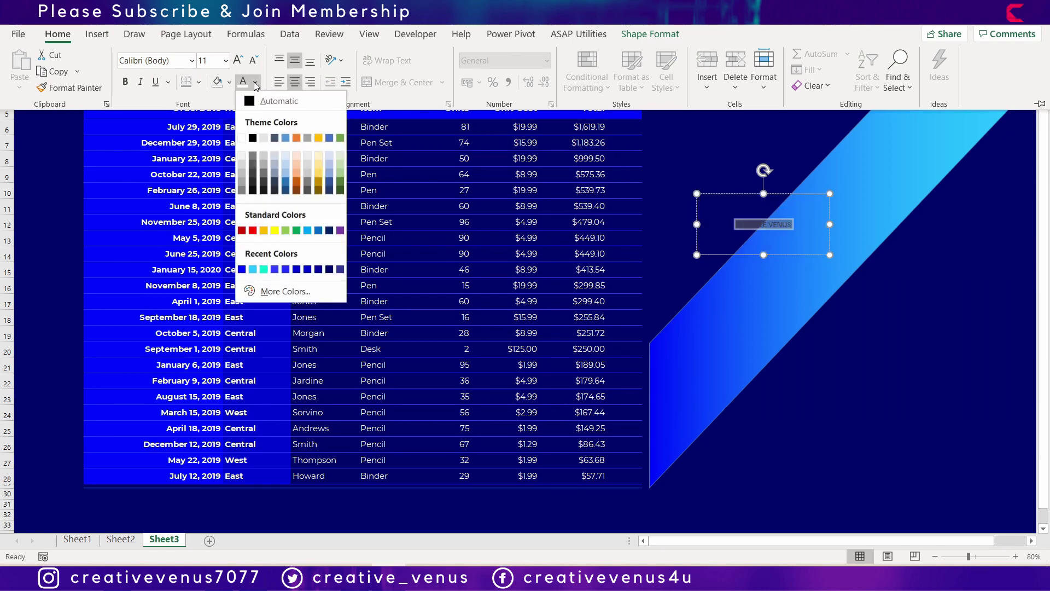
click(243, 140)
Step: Set the title font to Montserrat Black at size 28
click(154, 60)
text(M)
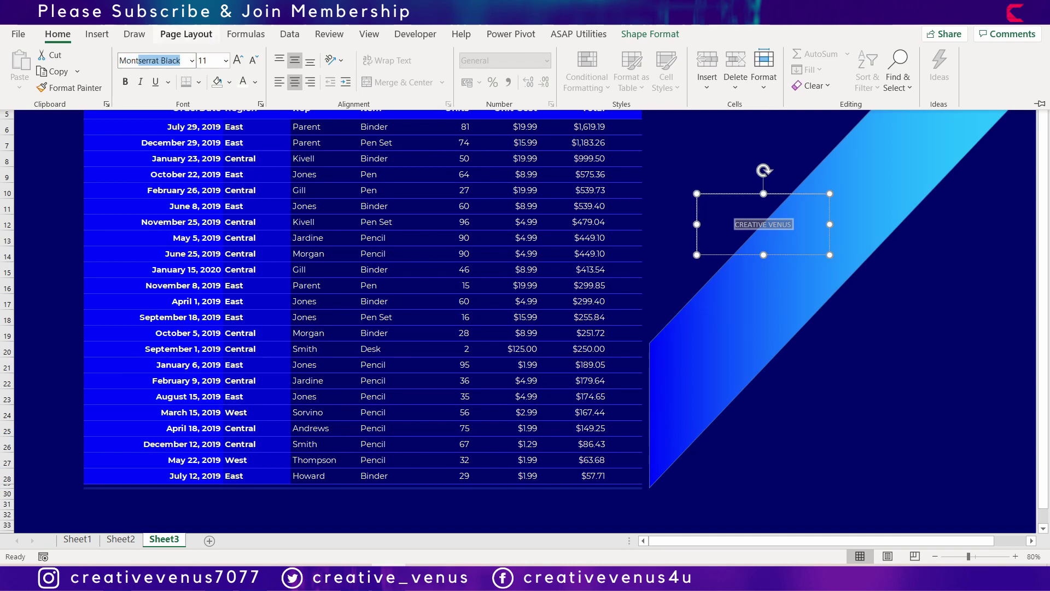
text(ont)
key(Return)
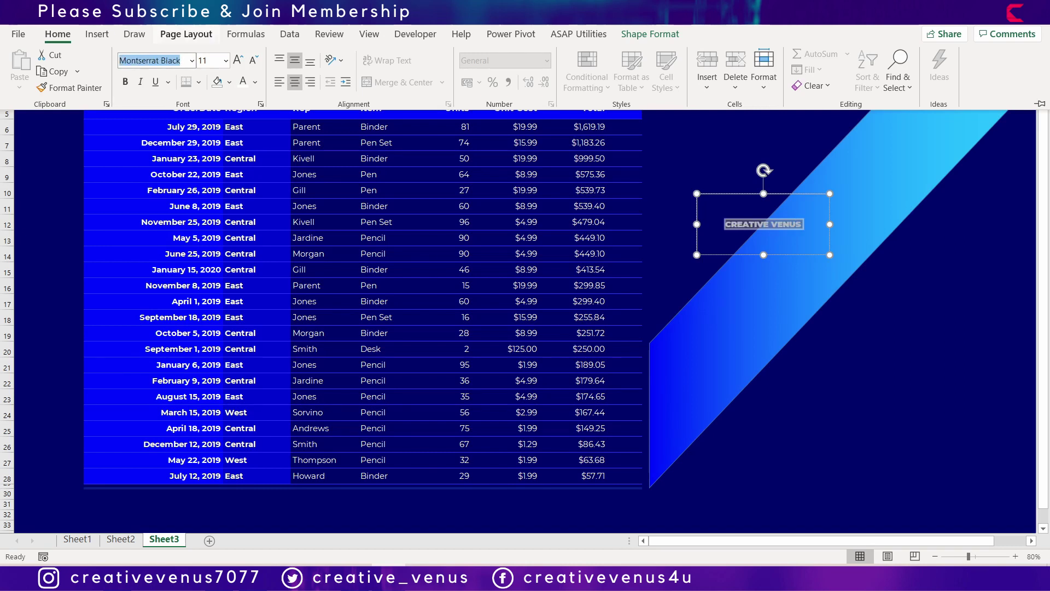
click(237, 59)
click(237, 59)
click(237, 60)
click(238, 59)
click(830, 224)
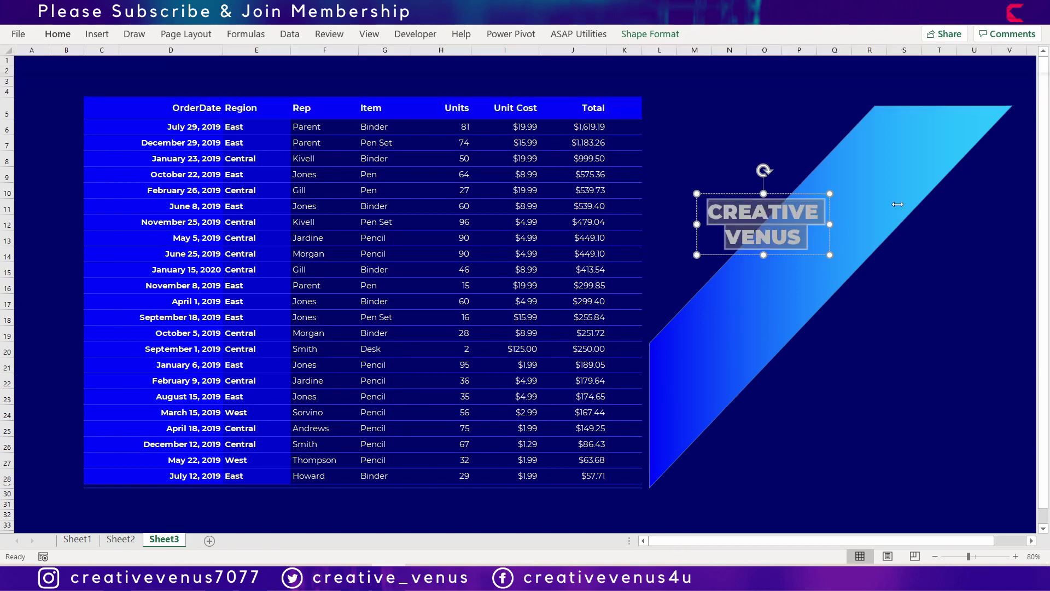
Step: Widen the title box, rotate it along the band's diagonal, and move it down the band
drag(830, 225, 913, 224)
drag(803, 170, 783, 205)
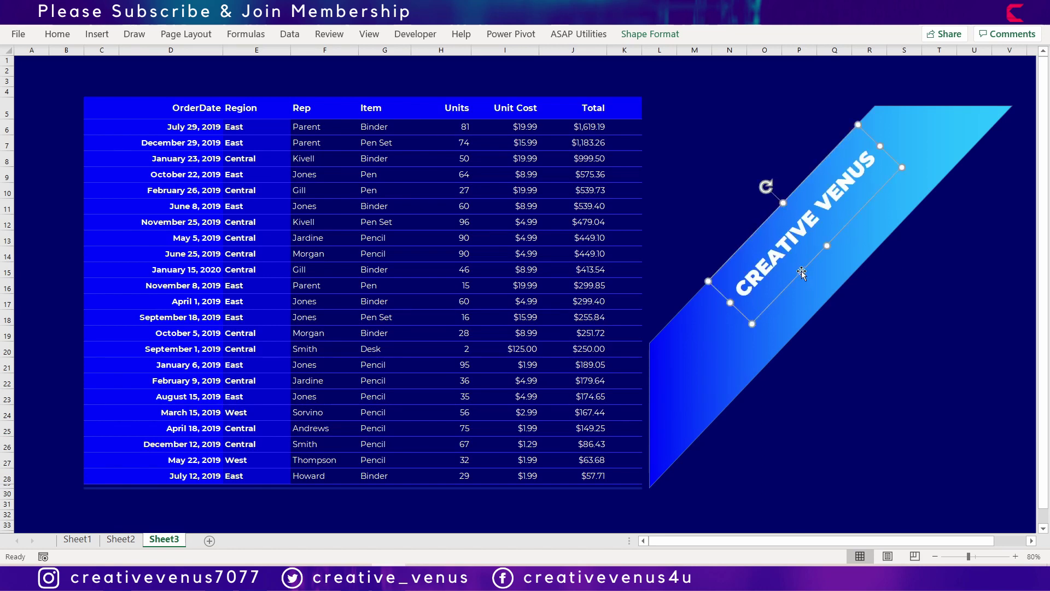
drag(802, 271, 753, 328)
Step: Remove the title box's outline and enlarge the title font to 36
click(650, 34)
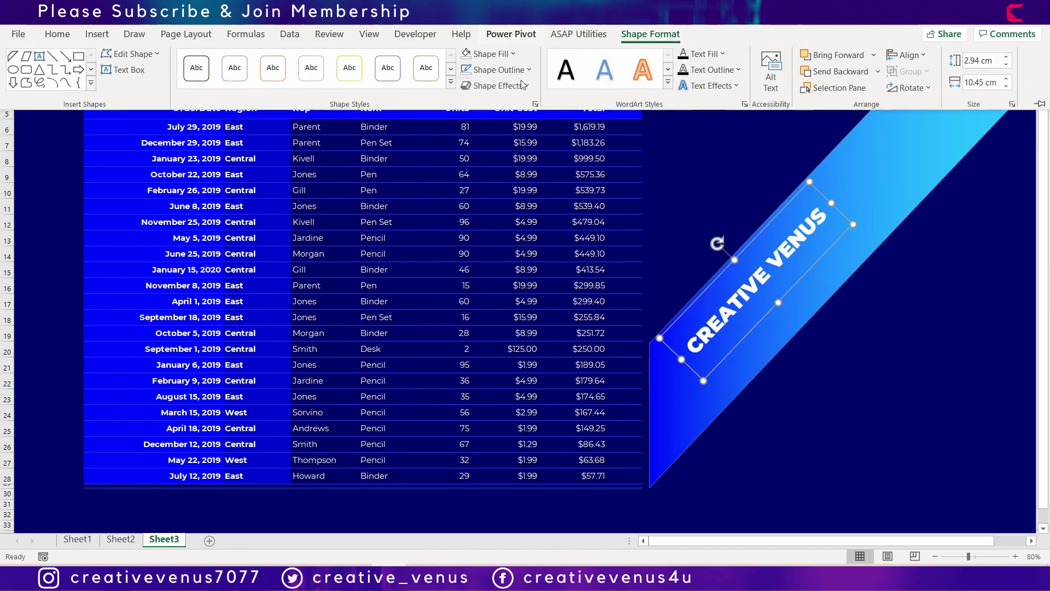
click(535, 103)
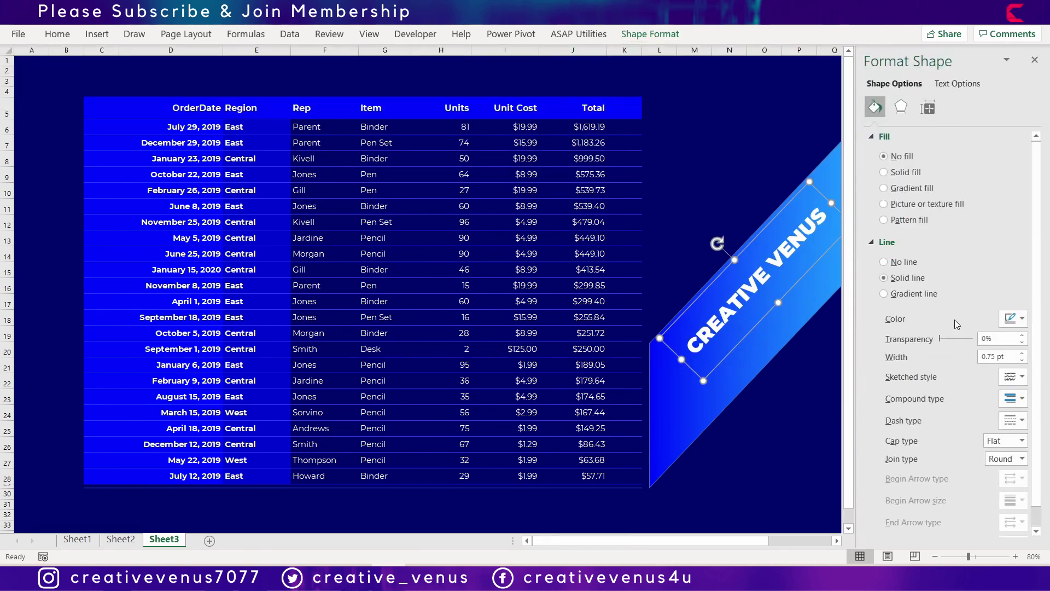
click(897, 268)
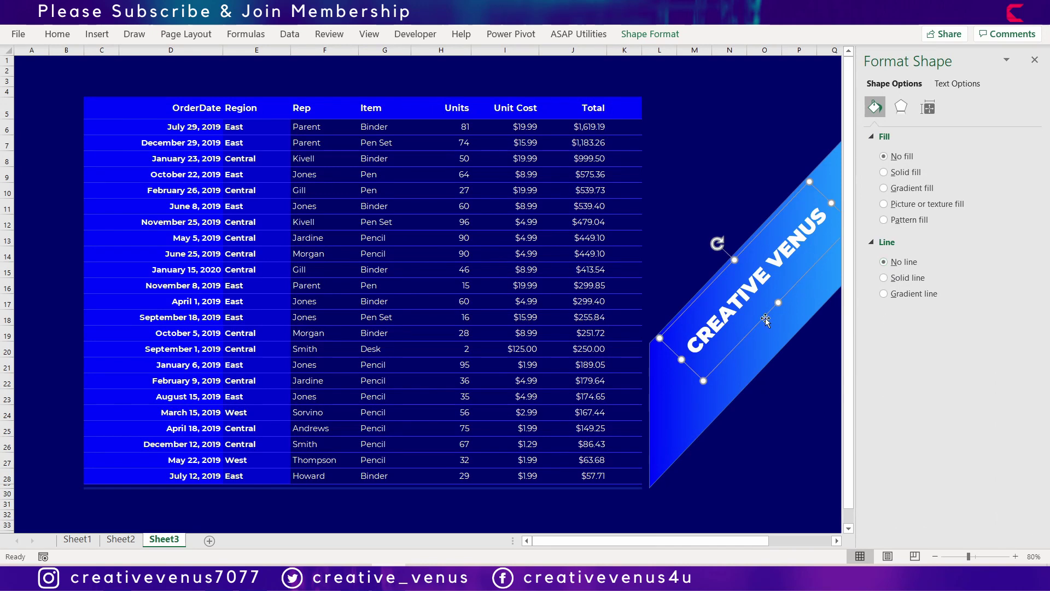
click(57, 34)
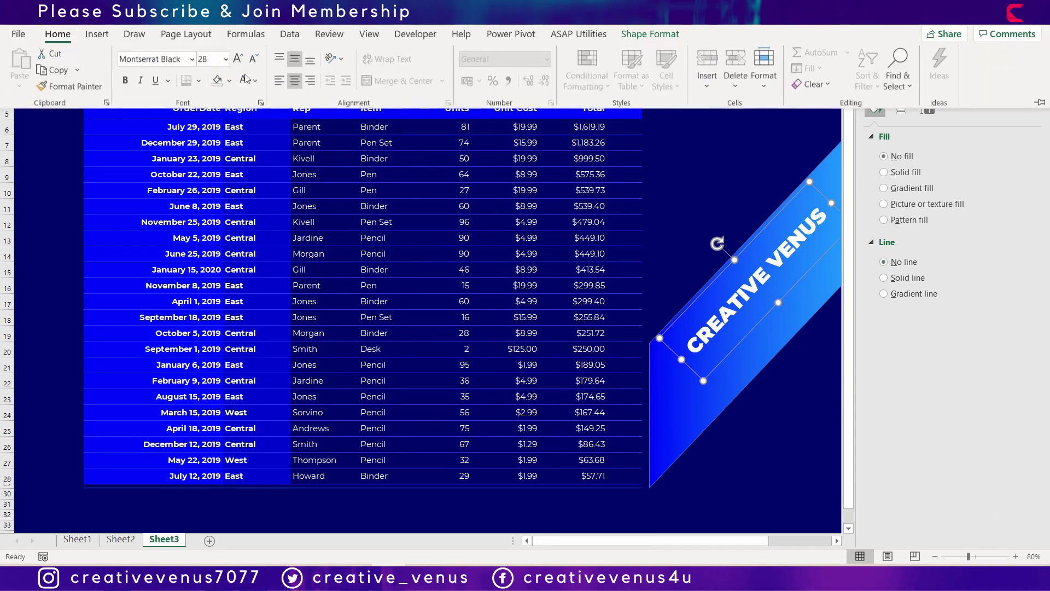
click(239, 60)
click(239, 61)
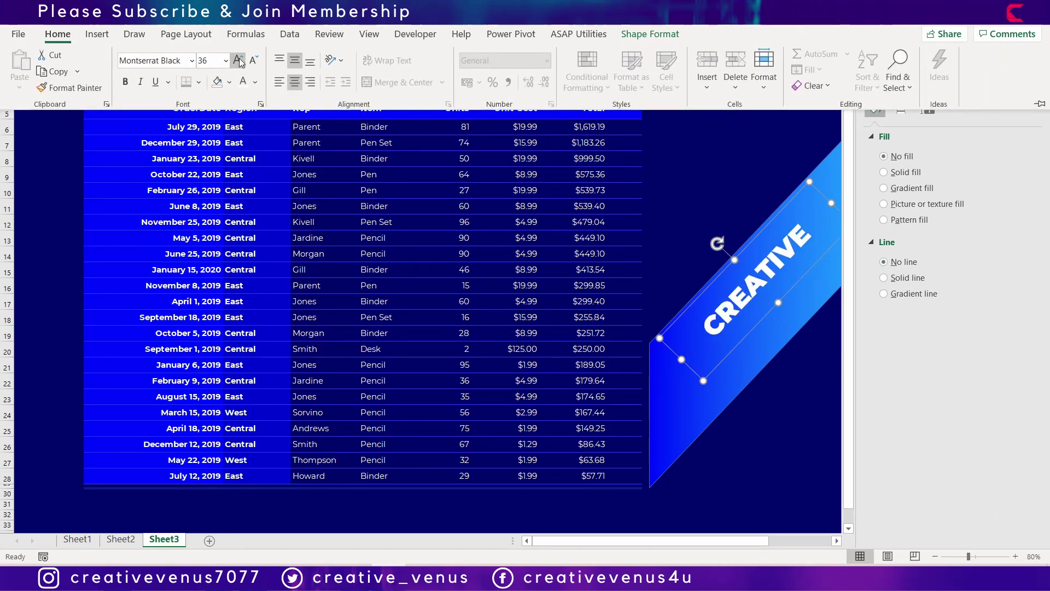
click(961, 146)
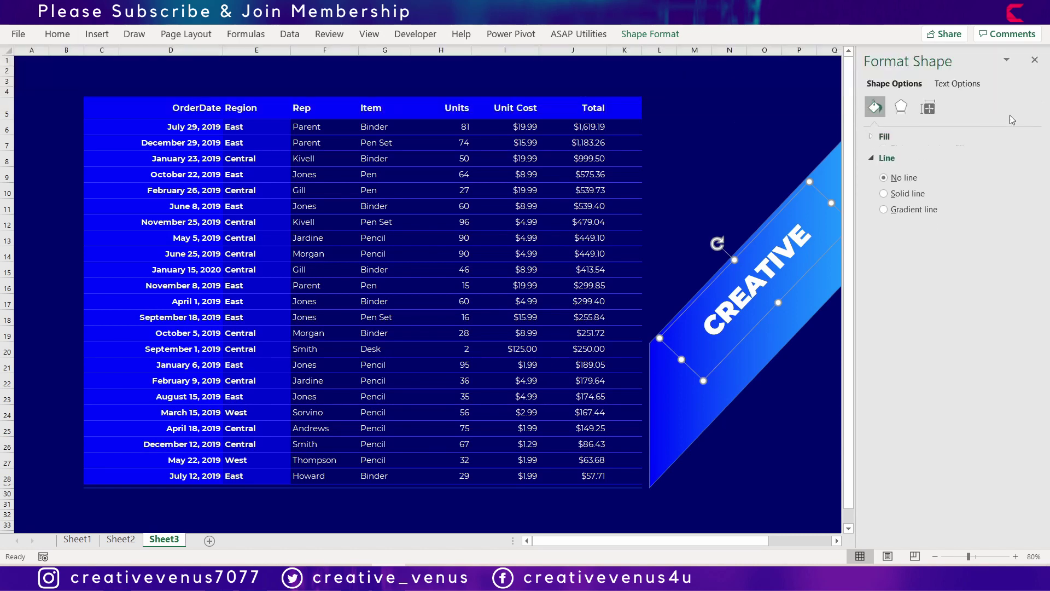
click(1037, 57)
Step: Widen the box so CREATIVE VENUS fits one line, shift it down-left, and left-align it
click(832, 204)
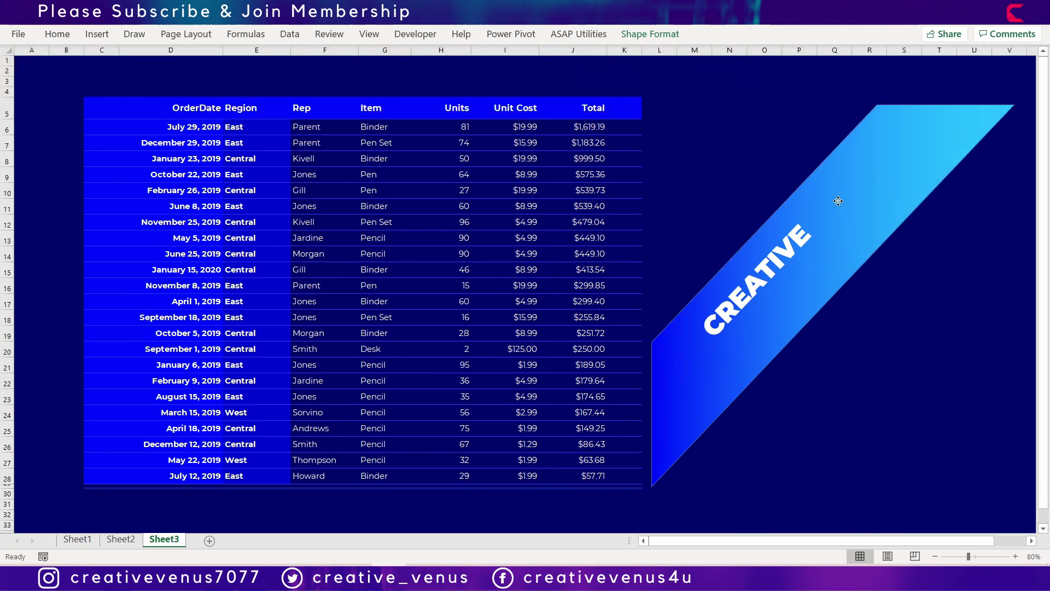
click(769, 261)
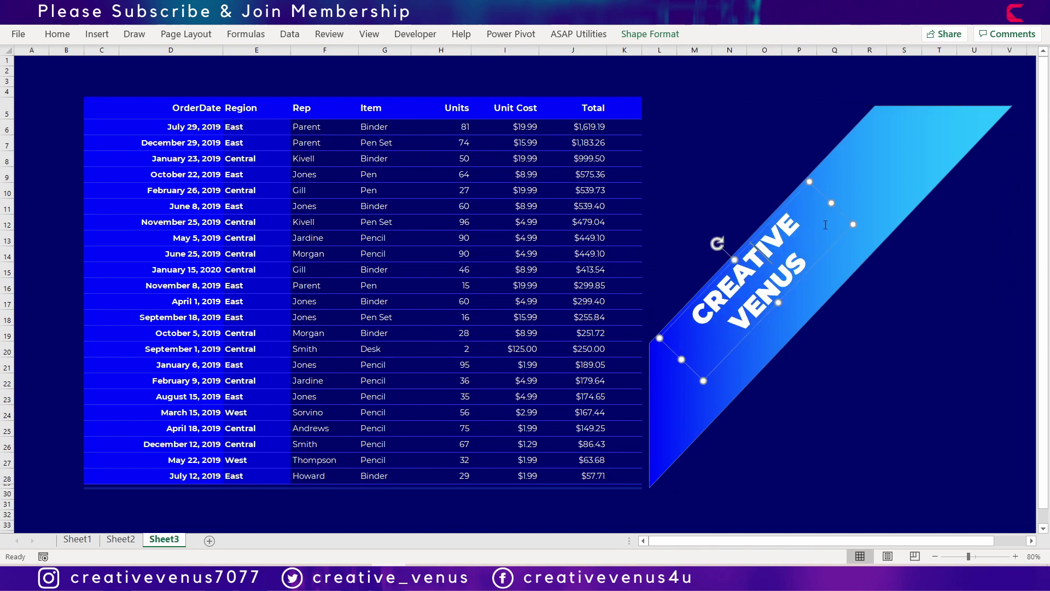
drag(831, 205, 920, 110)
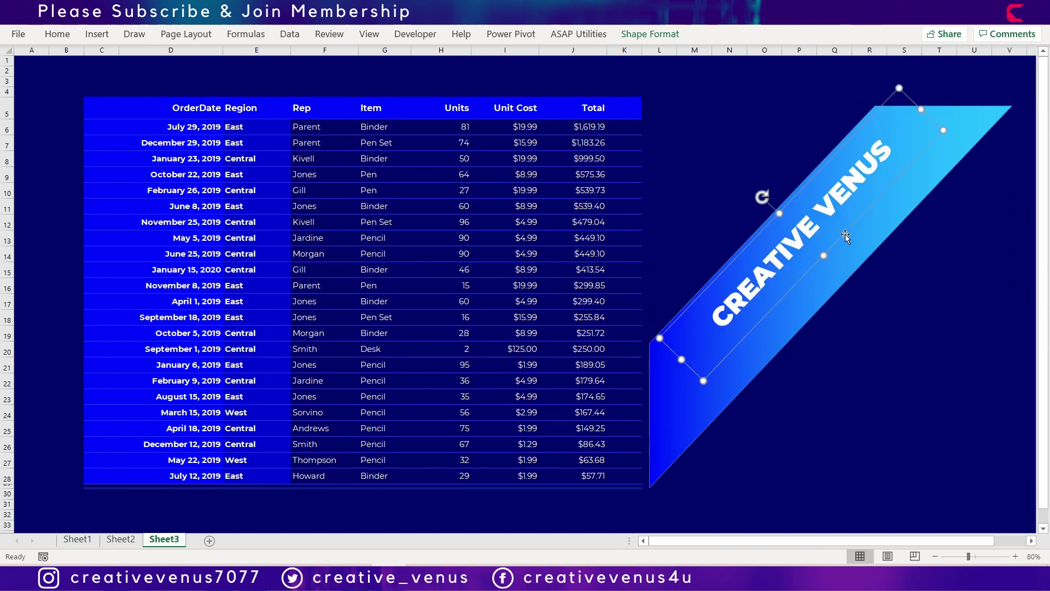
drag(844, 235, 824, 255)
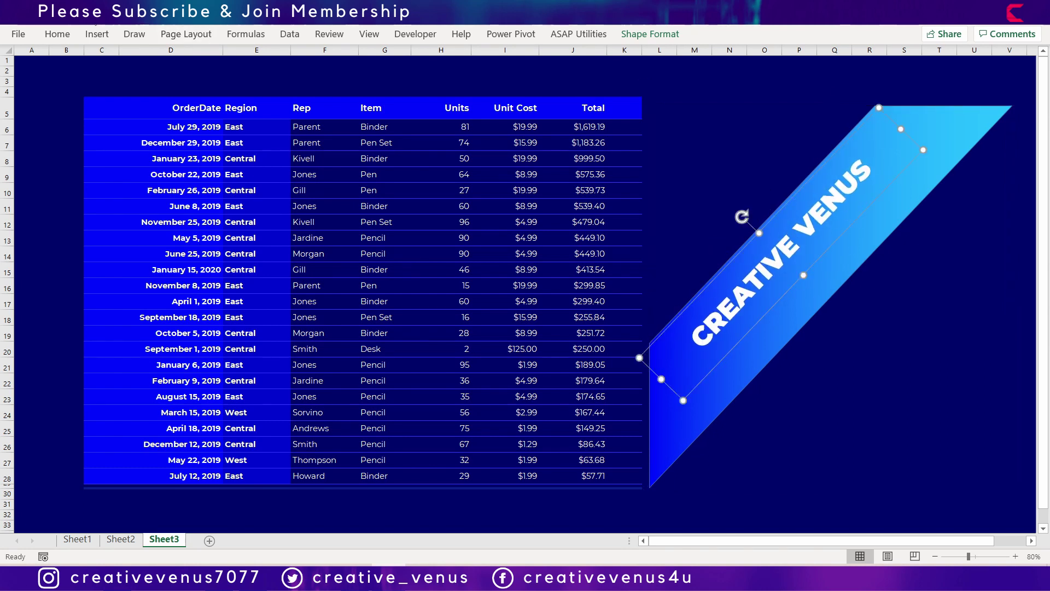
click(57, 33)
key(ctrl+l)
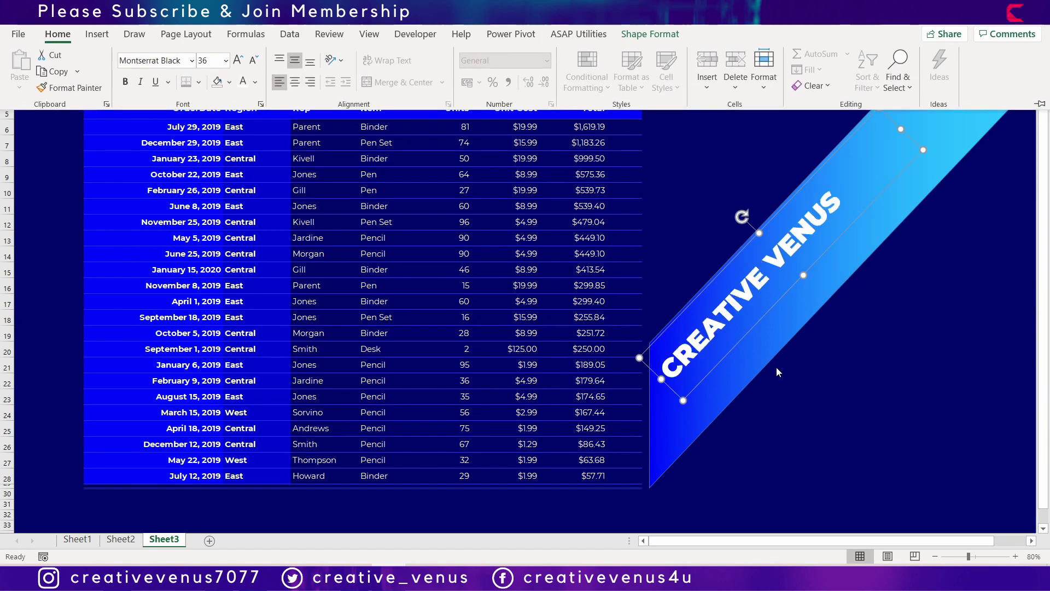
click(729, 355)
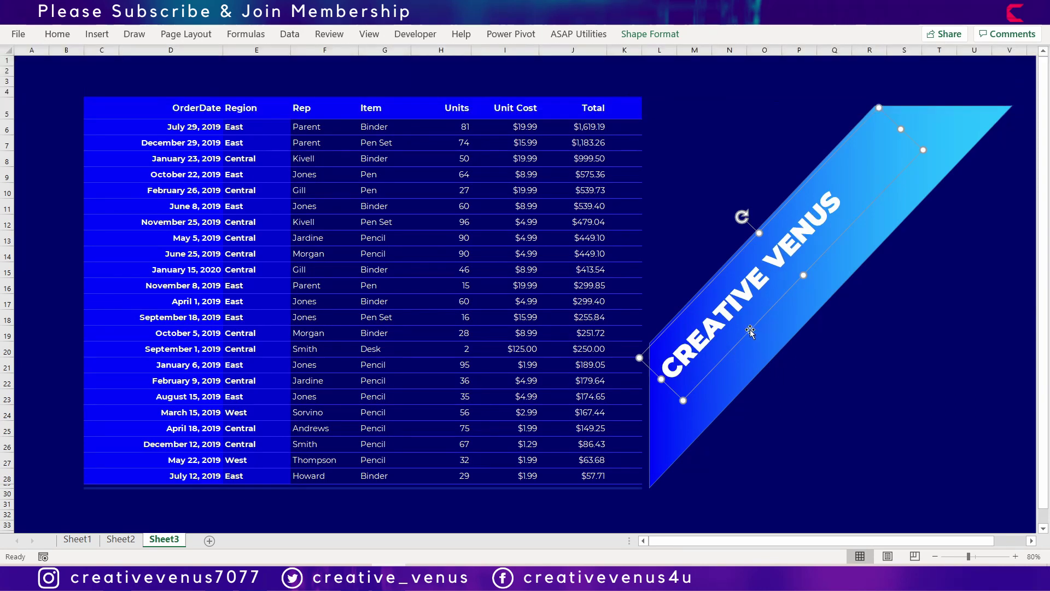
Step: Nudge the title box up-right and replace the duplicated second line with 'SUBSCRIBE & JOIN'
mouse_move(750, 331)
mouse_down()
mouse_move(762, 311)
mouse_move(761, 343)
mouse_up()
triple_click(747, 340)
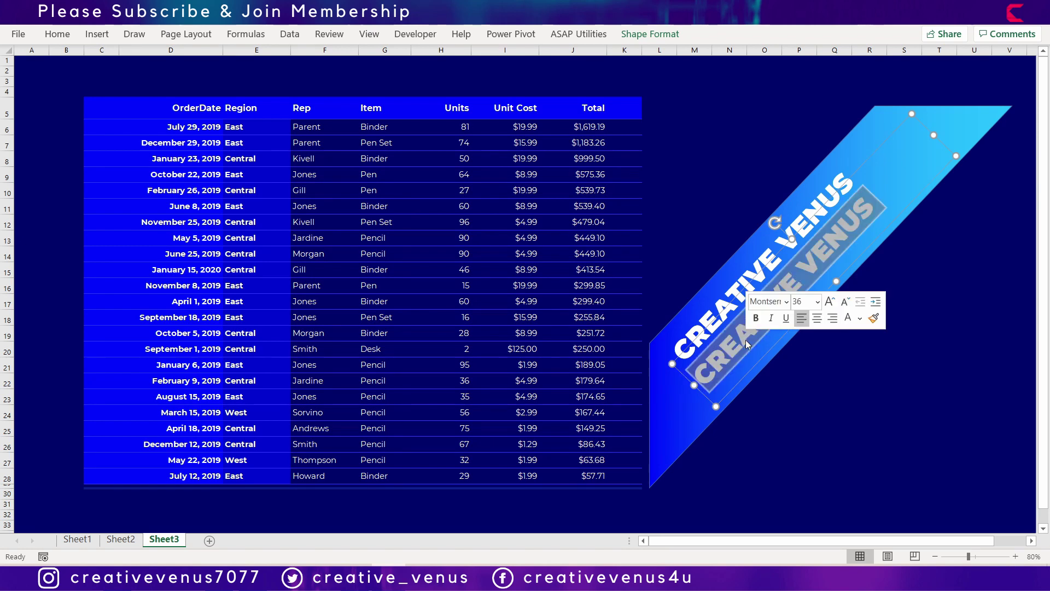
text(SUBS)
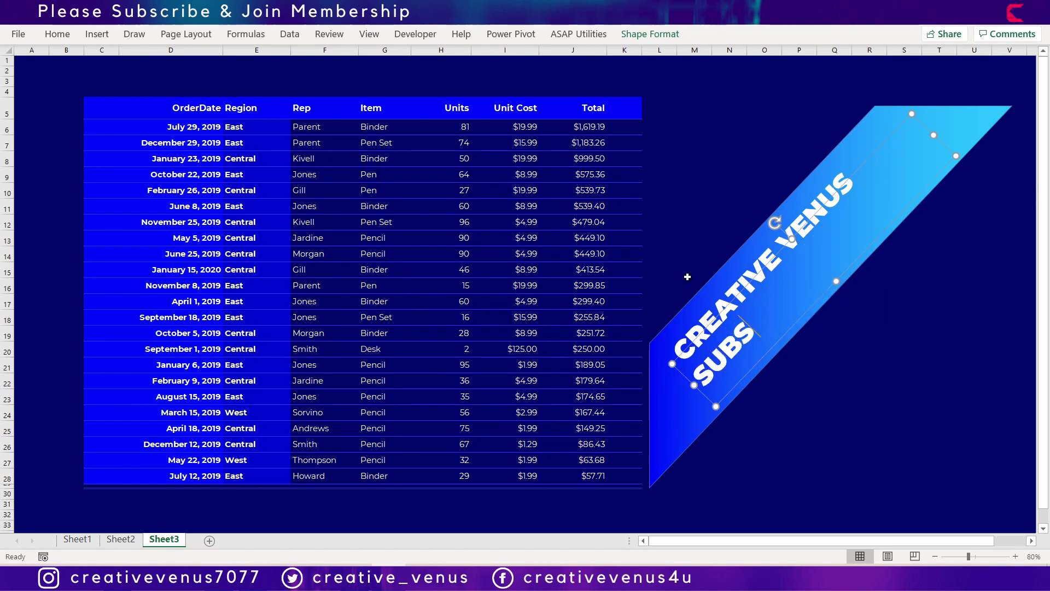
text(CRIBE & JOIN)
key(shift+Home)
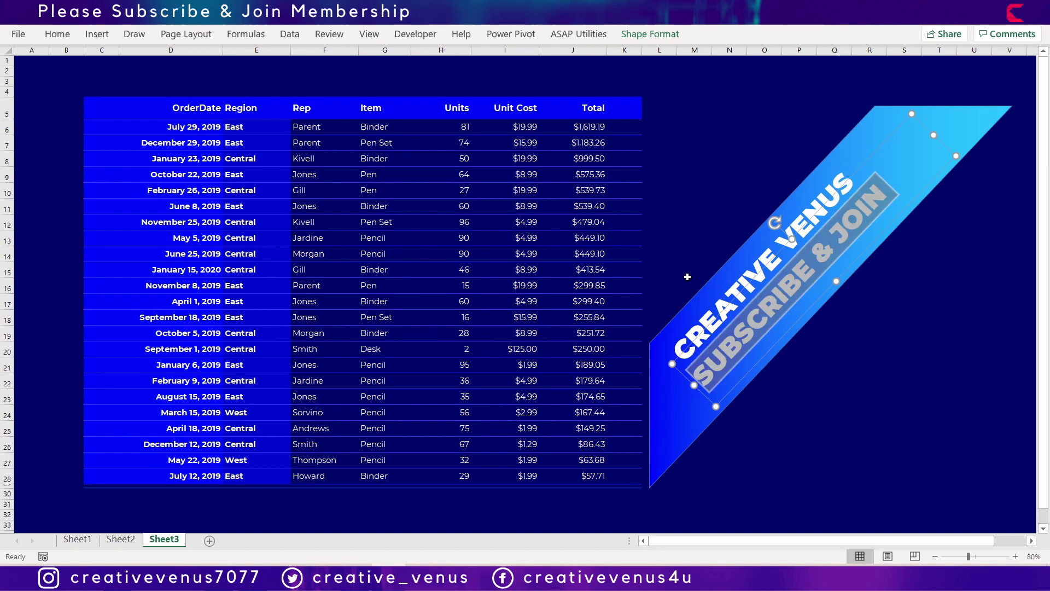
Step: Format the SUBSCRIBE & JOIN line in Montserrat Medium at size 20
click(57, 34)
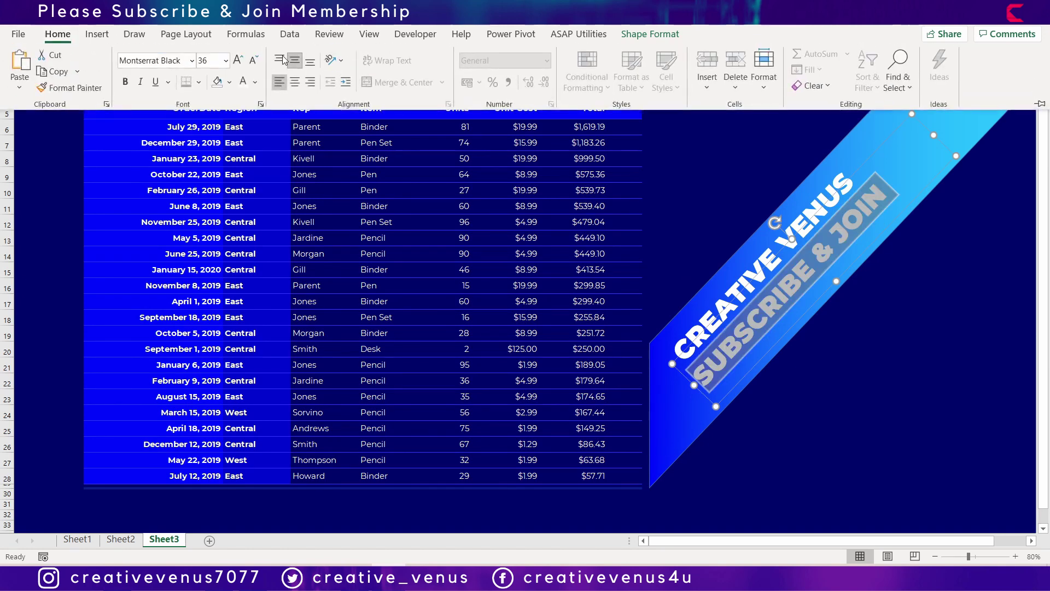
click(253, 60)
click(253, 60)
click(253, 60)
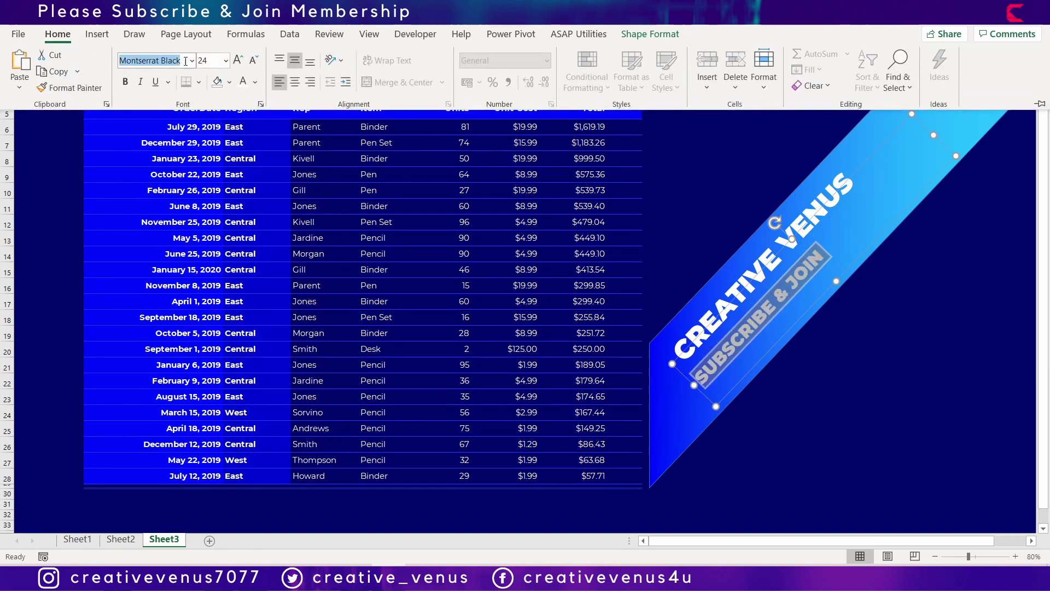
double_click(167, 60)
text(Mediur)
key(Return)
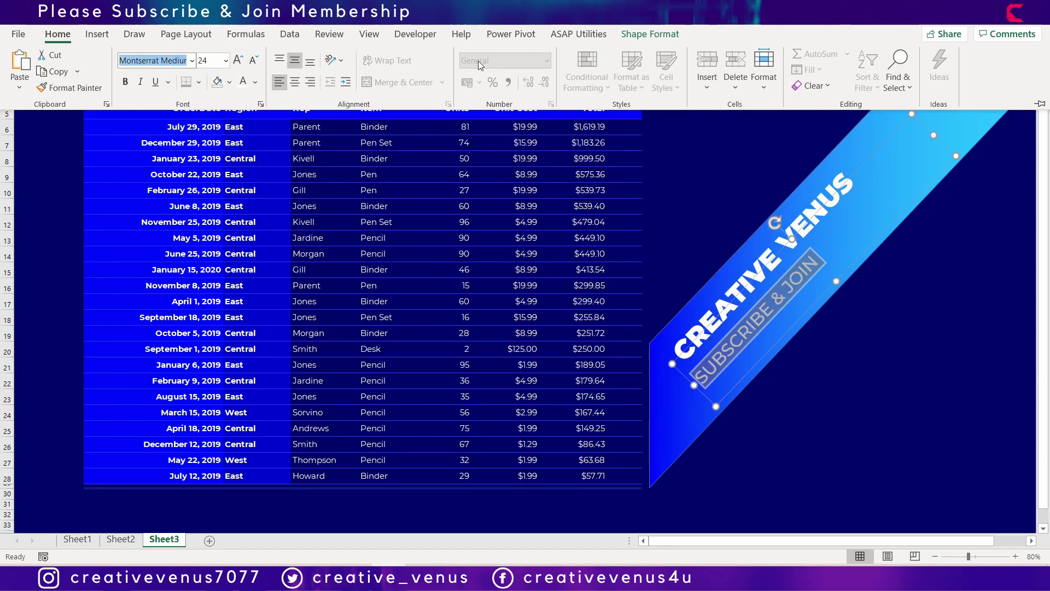
click(253, 59)
click(253, 59)
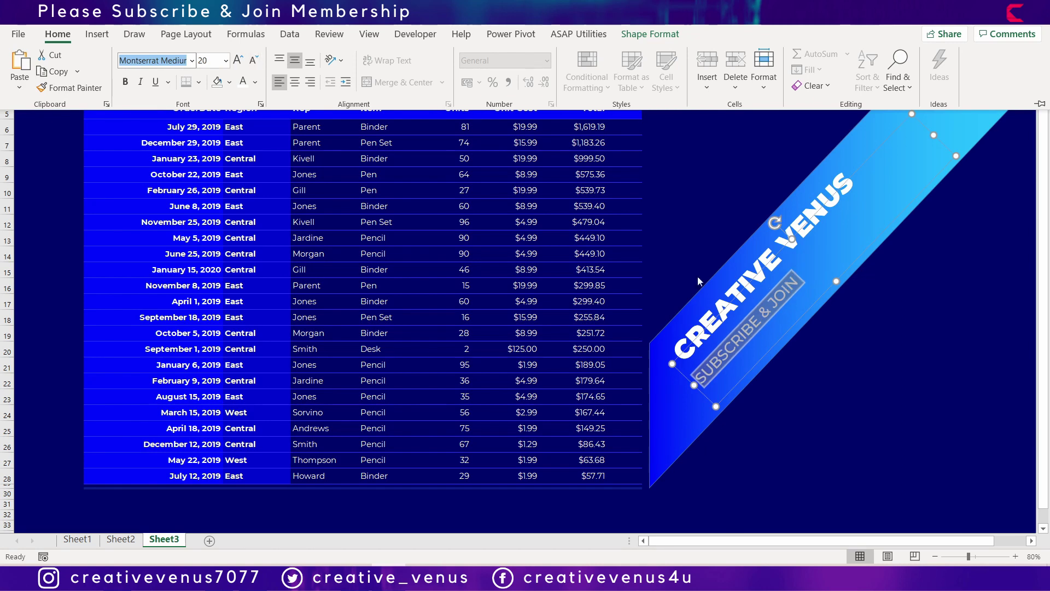
key(ctrl+F1)
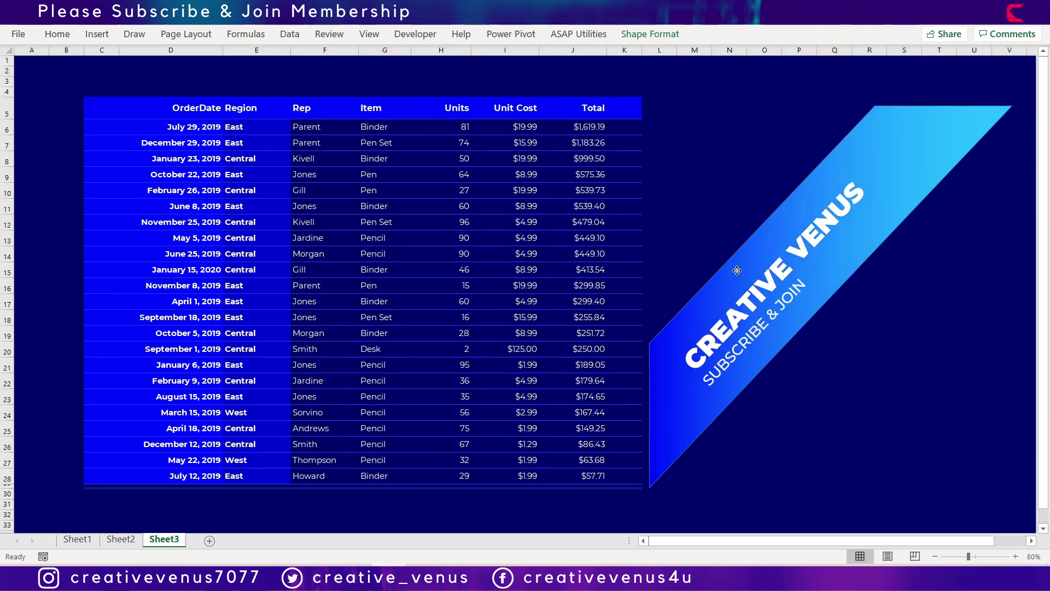
click(737, 270)
Step: Duplicate the title text box and nudge the copy upward
key(ctrl+d)
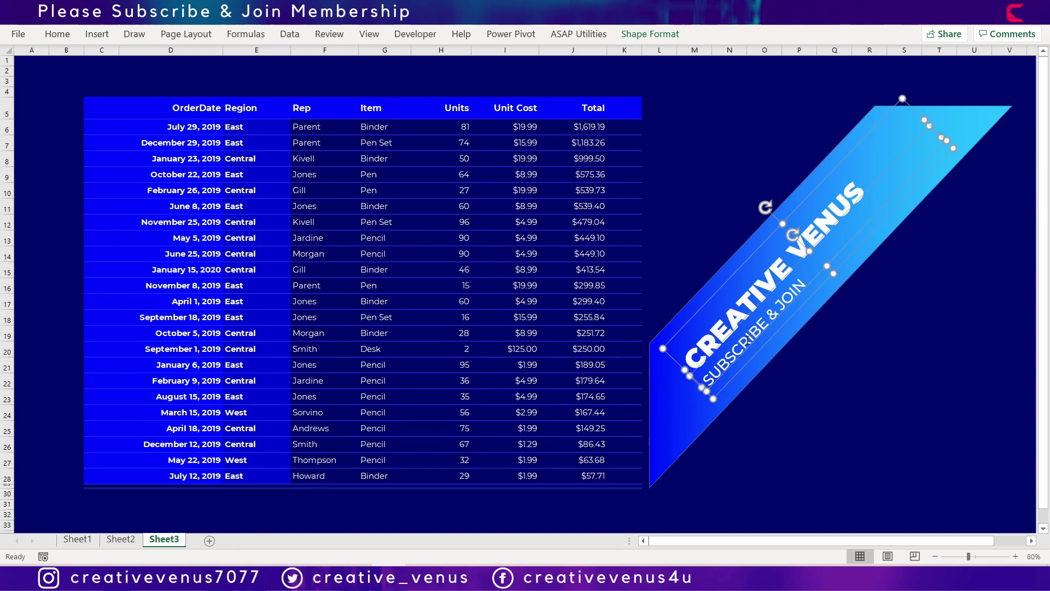
key(Up)
key(Up)
key(Up)
key(Up)
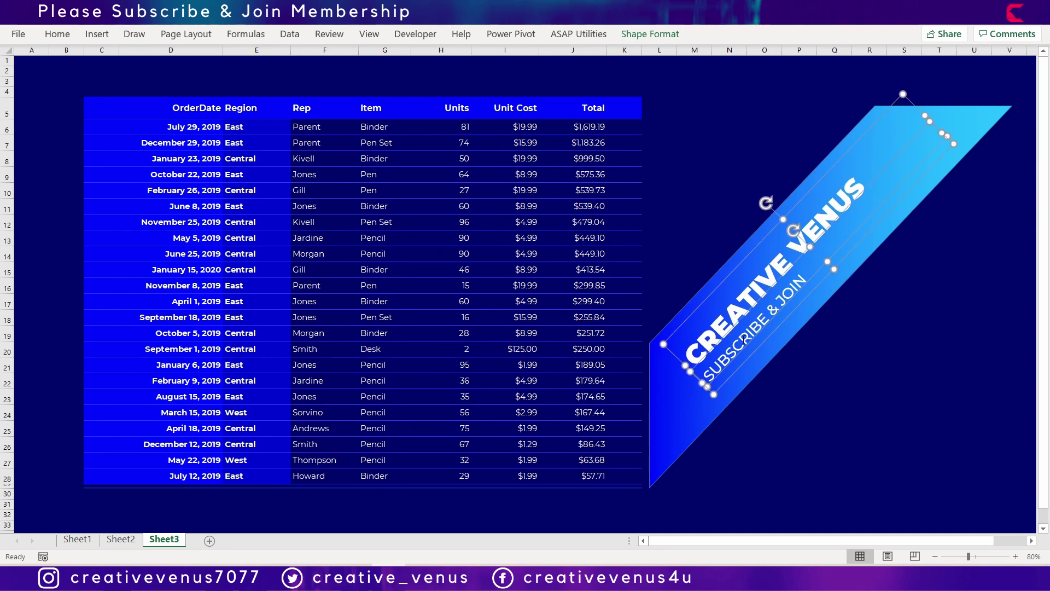
key(Up)
key(Up)
key(Up)
key(Up)
Step: Insert the dotted-lines icon from the Communication icon set onto the sheet
key(Escape)
click(97, 34)
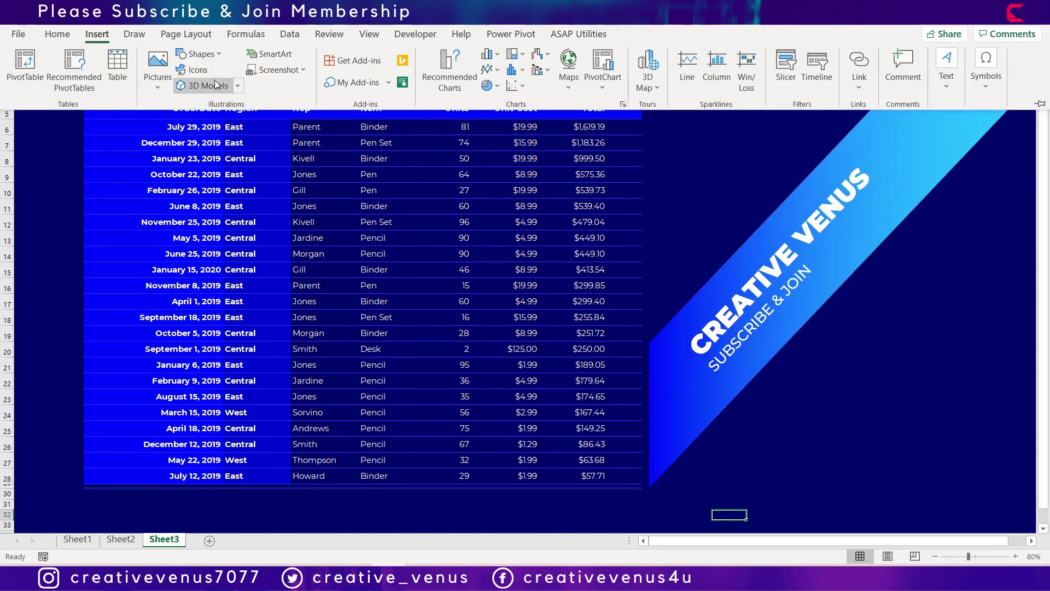
click(199, 71)
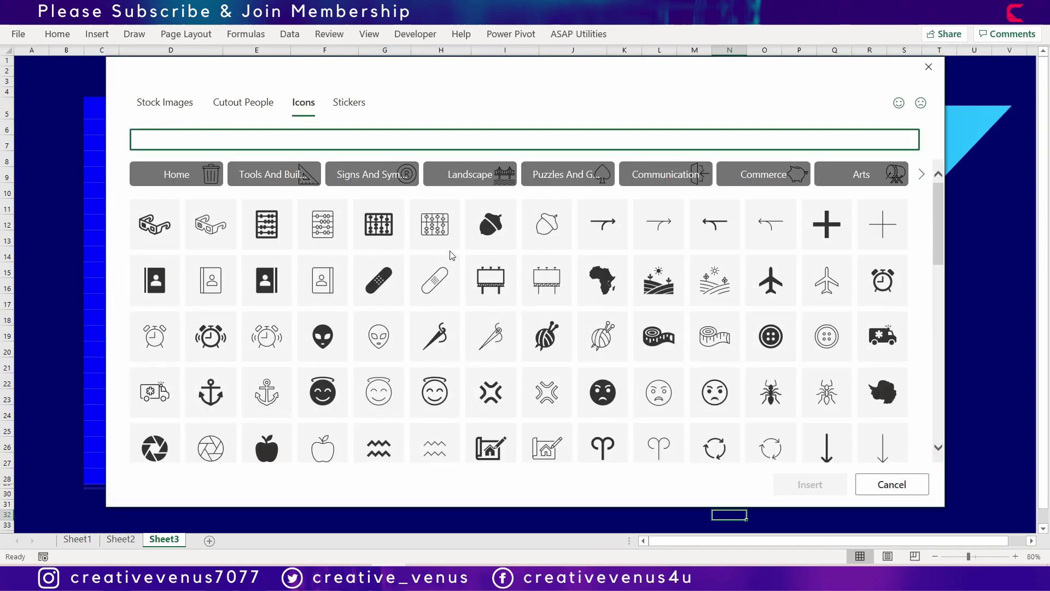
scroll(640, 333, down, 3)
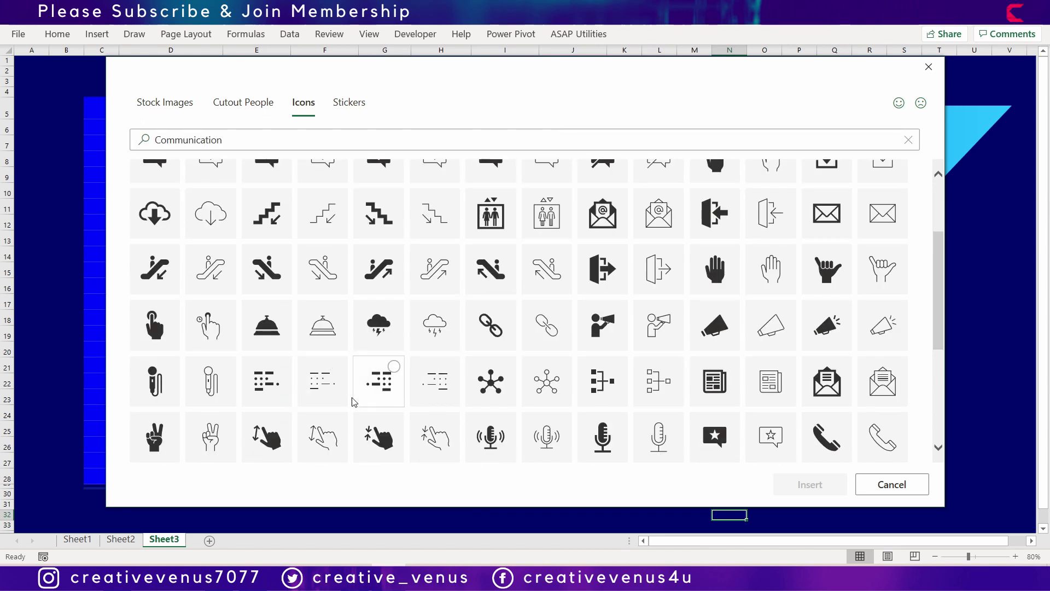
click(317, 385)
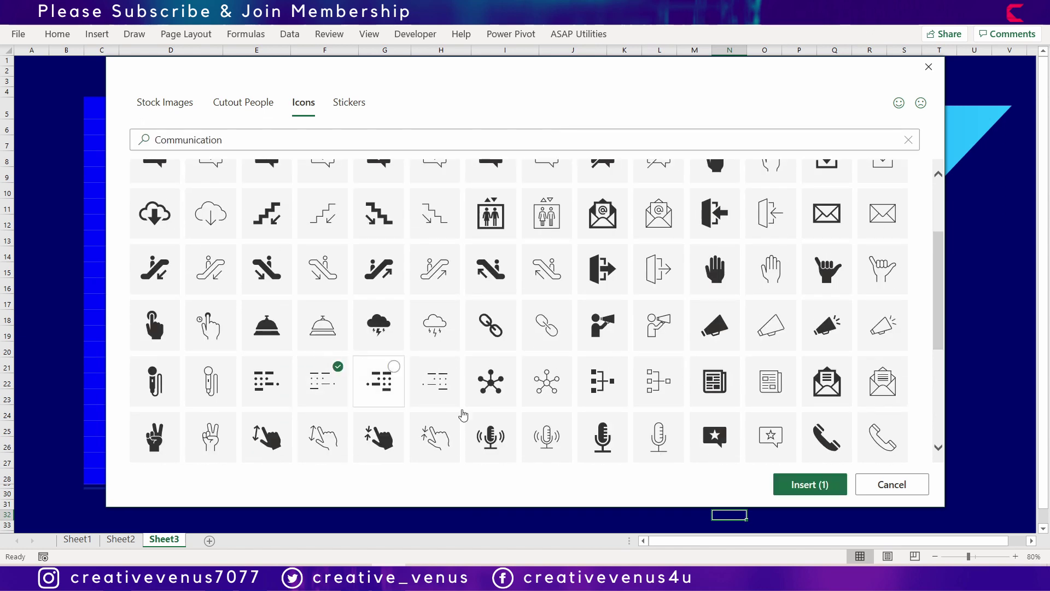
click(803, 486)
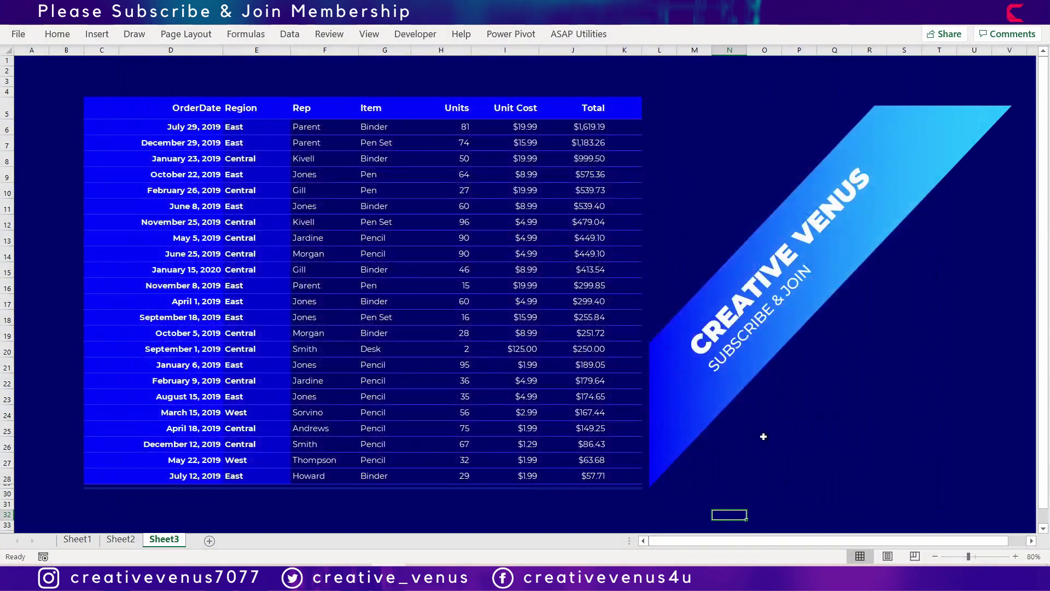
Step: Fill the dotted-lines icon white and position it at the blue band's top-right end
drag(747, 508, 729, 238)
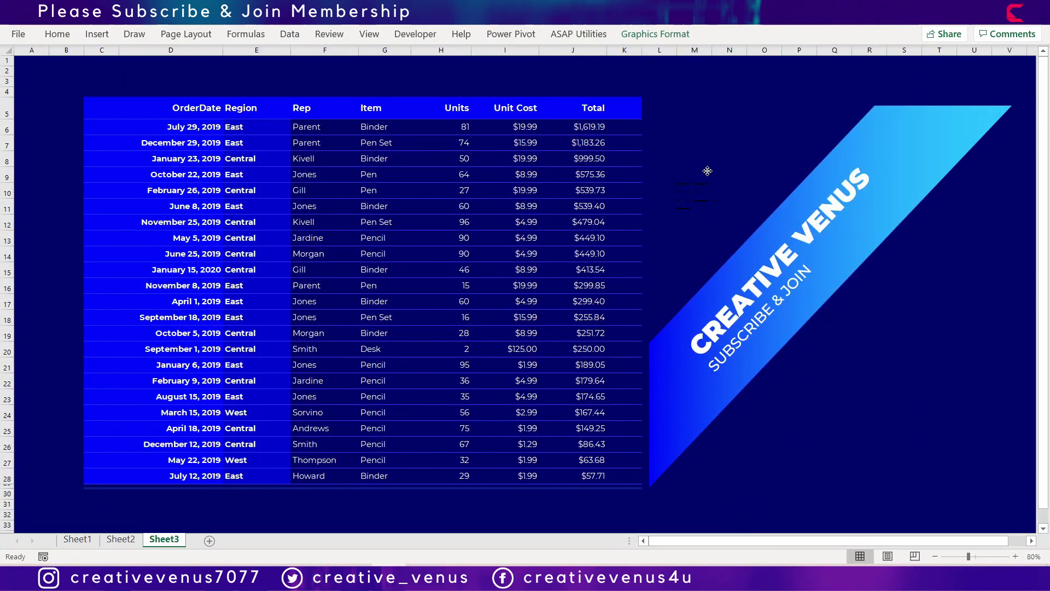
click(655, 34)
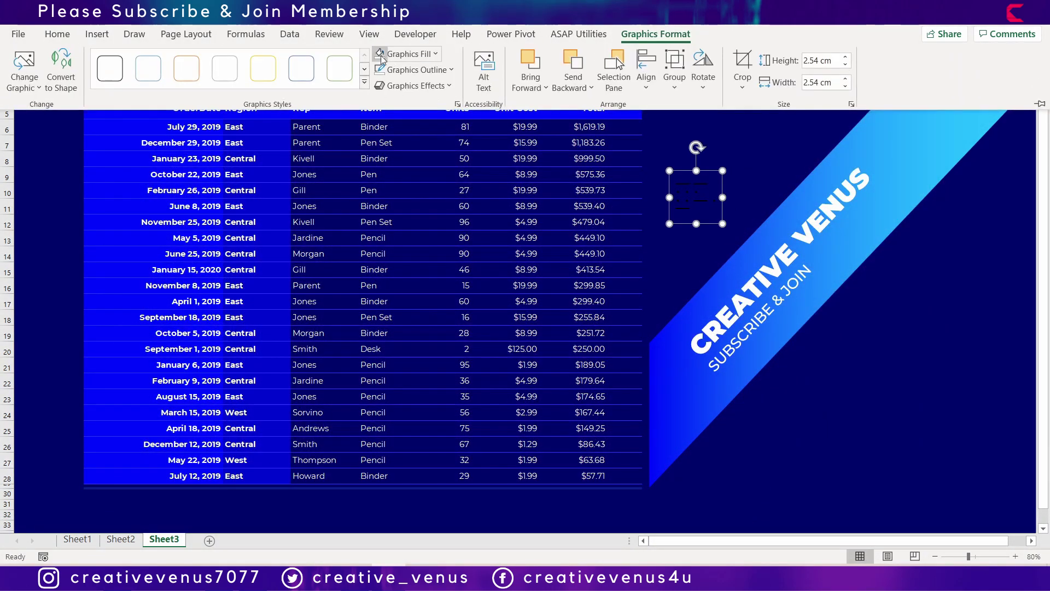
click(380, 56)
click(379, 111)
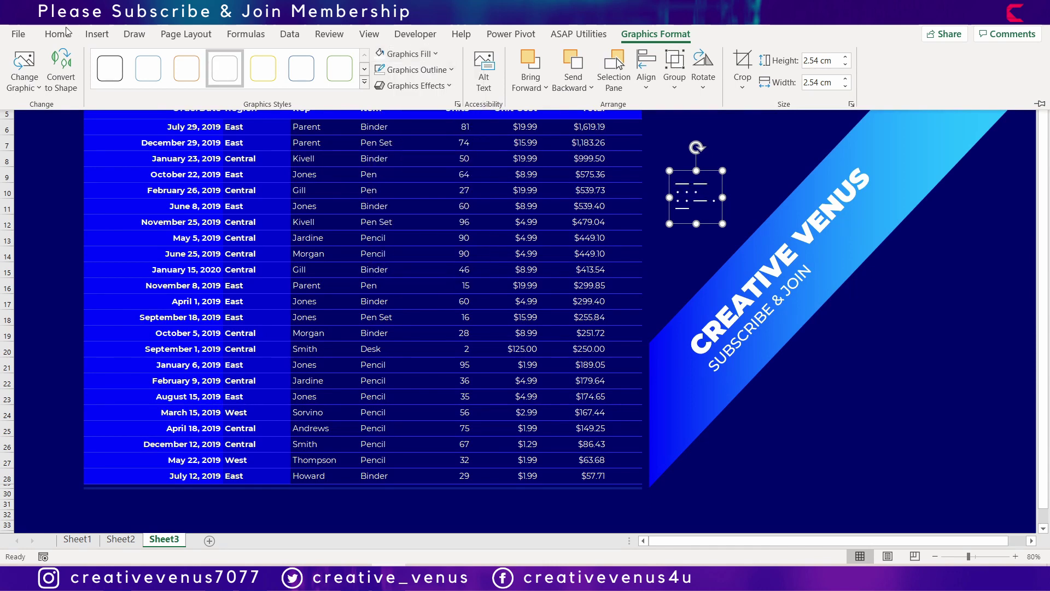
click(57, 34)
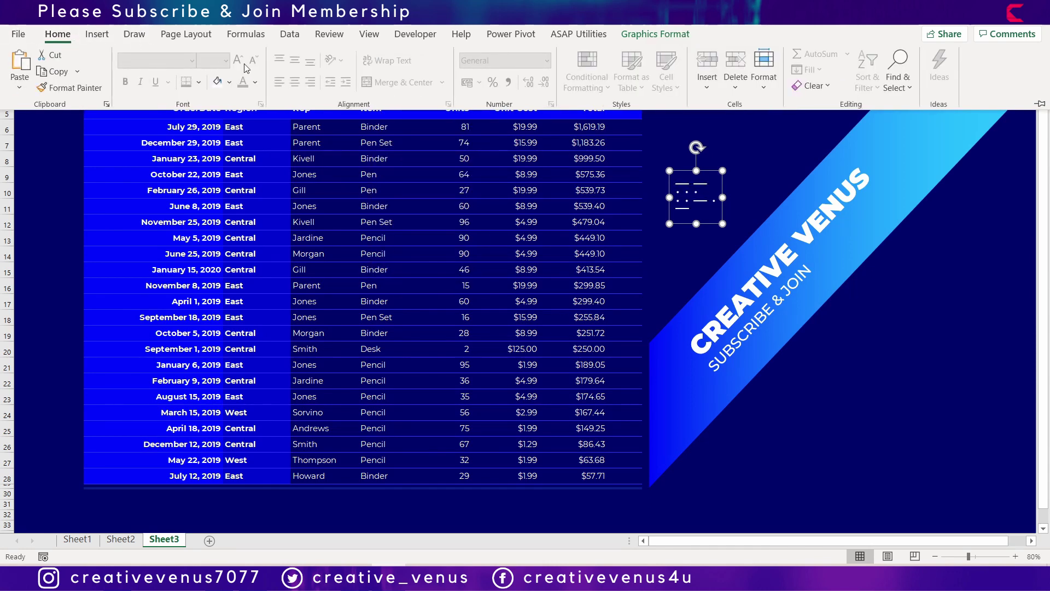
click(655, 34)
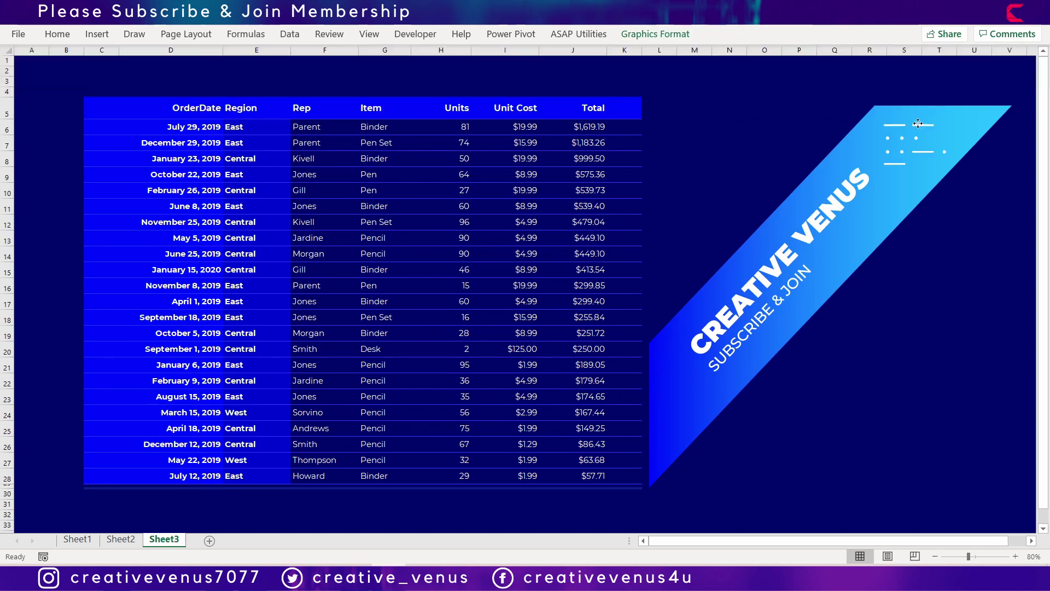
drag(917, 123, 929, 101)
click(941, 301)
Step: Increase the font size of the header row D5:J5, OrderDate through Total
click(941, 334)
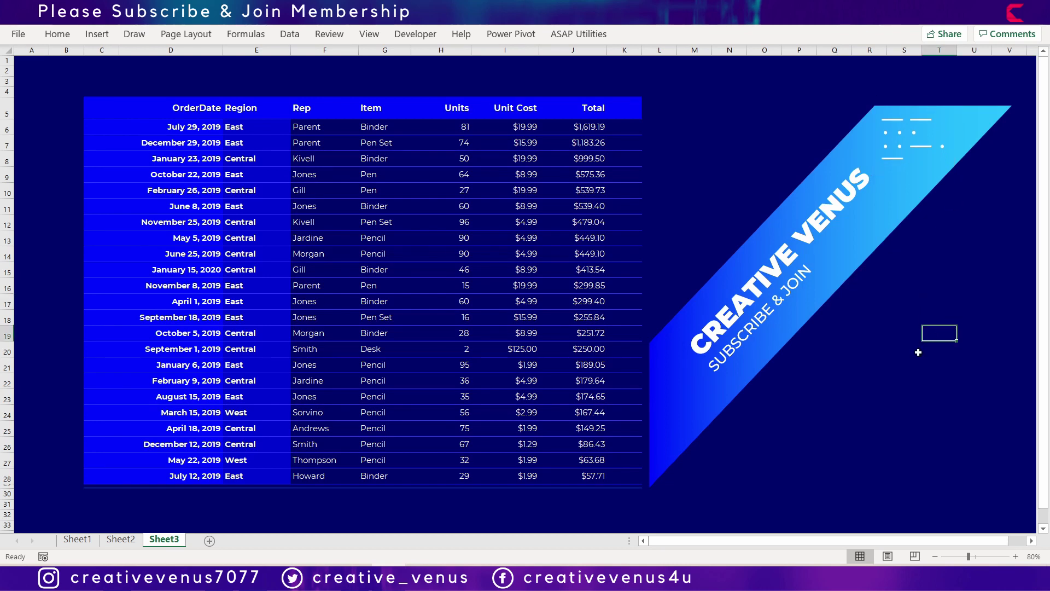
click(881, 360)
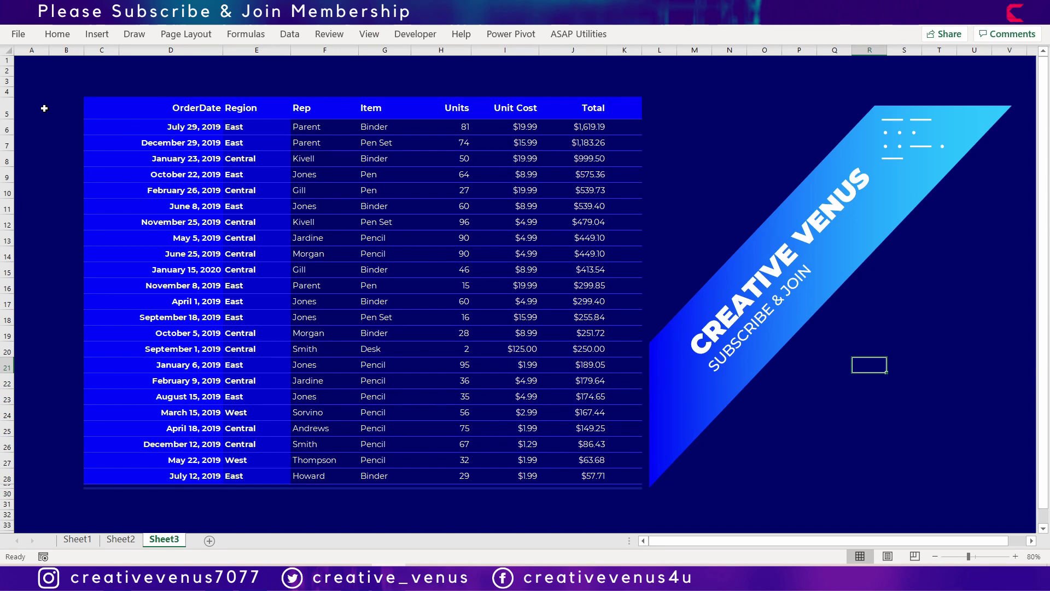
drag(175, 102, 593, 104)
click(58, 34)
click(238, 60)
click(821, 427)
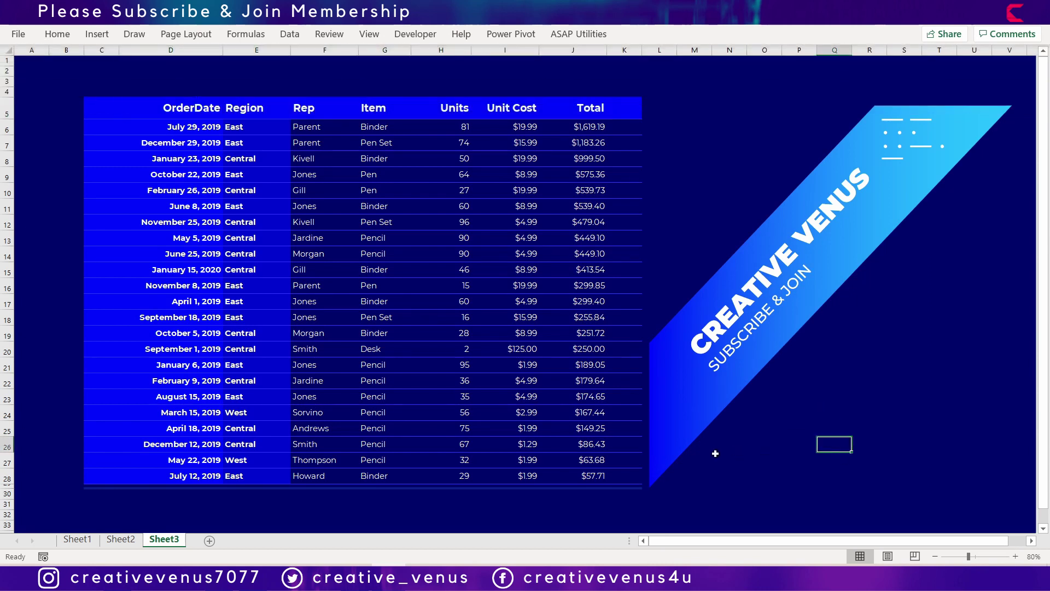